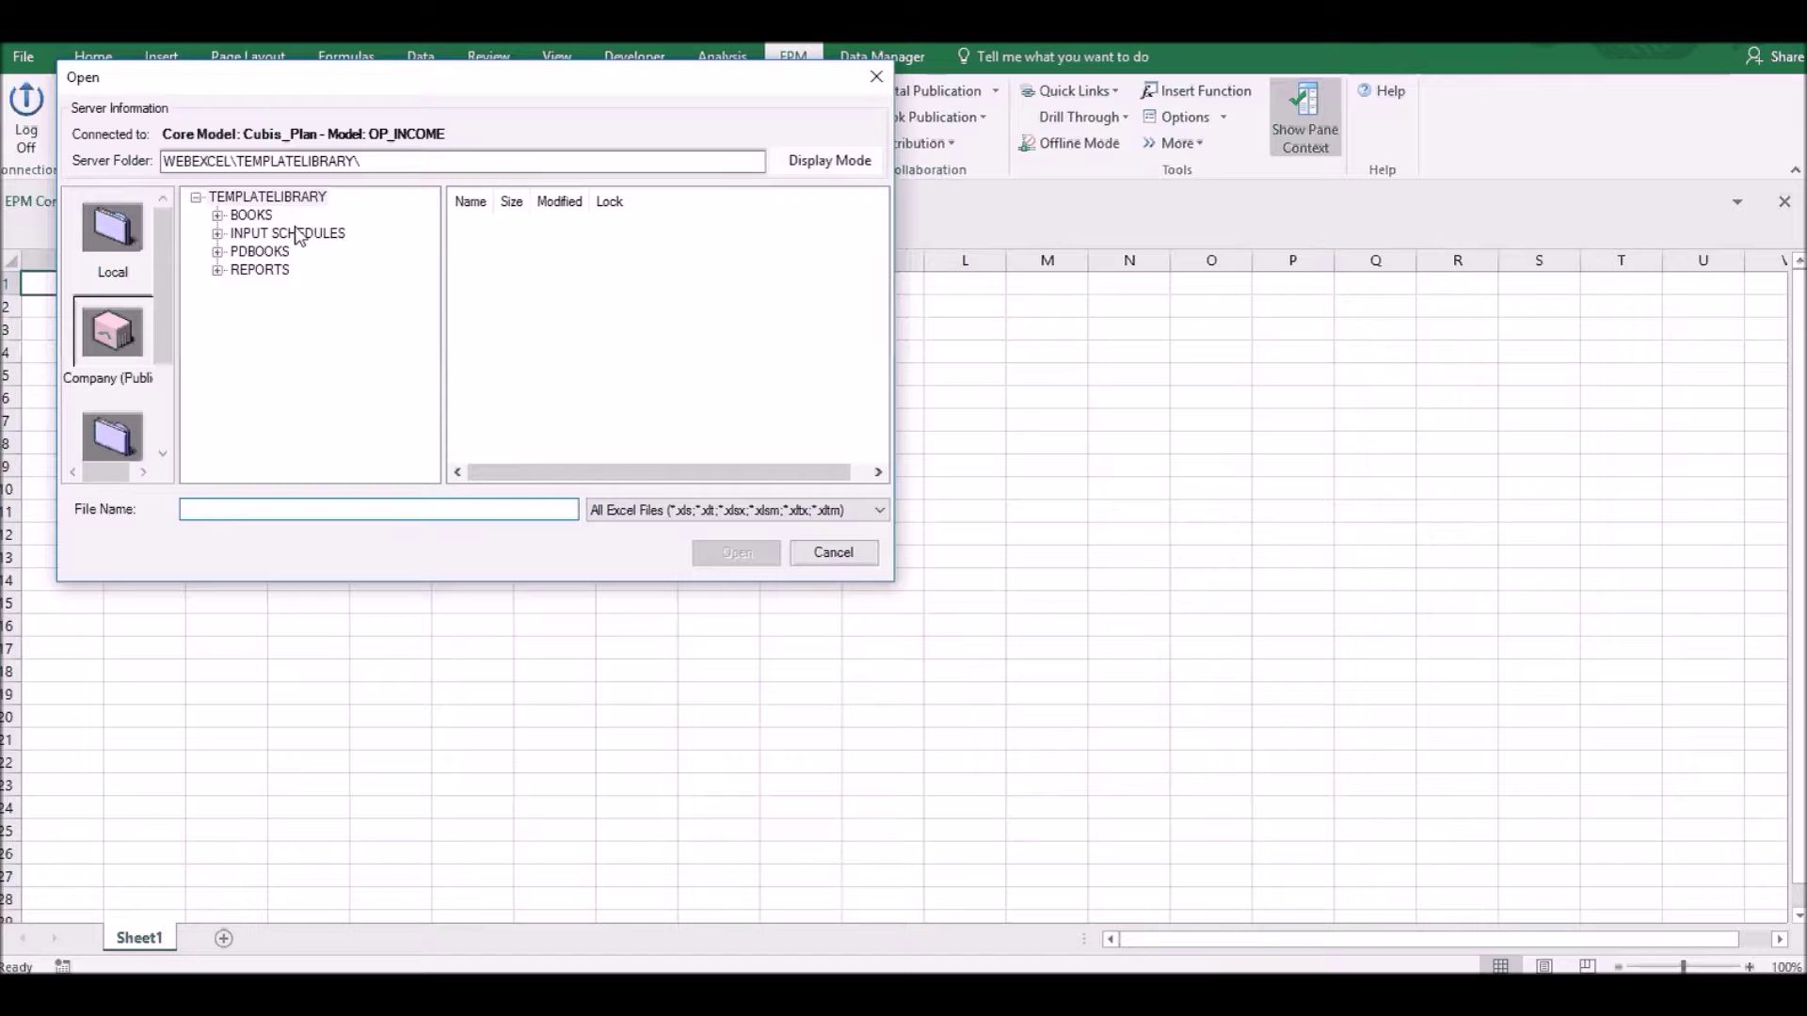
Step: Open the sales planning template from the server template library and load it for entity Southeast, category Budget and year 2017
left_click(522, 244)
left_click(732, 557)
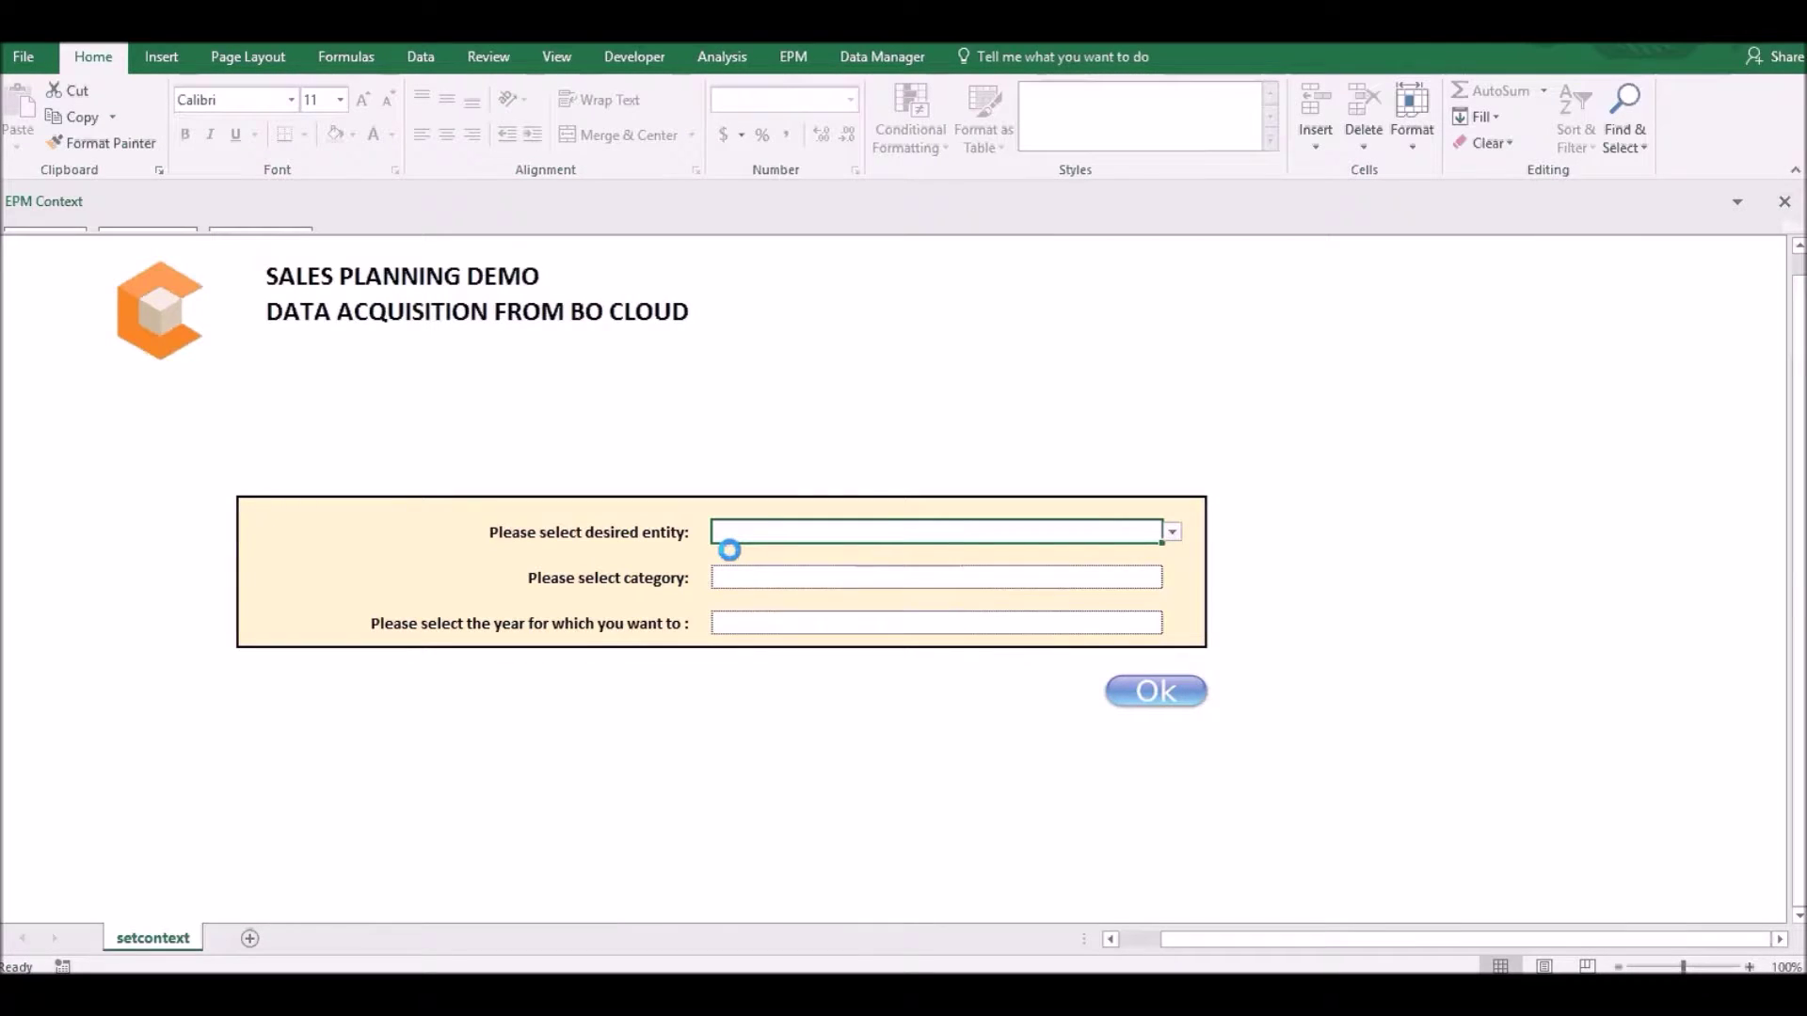
left_click(1173, 533)
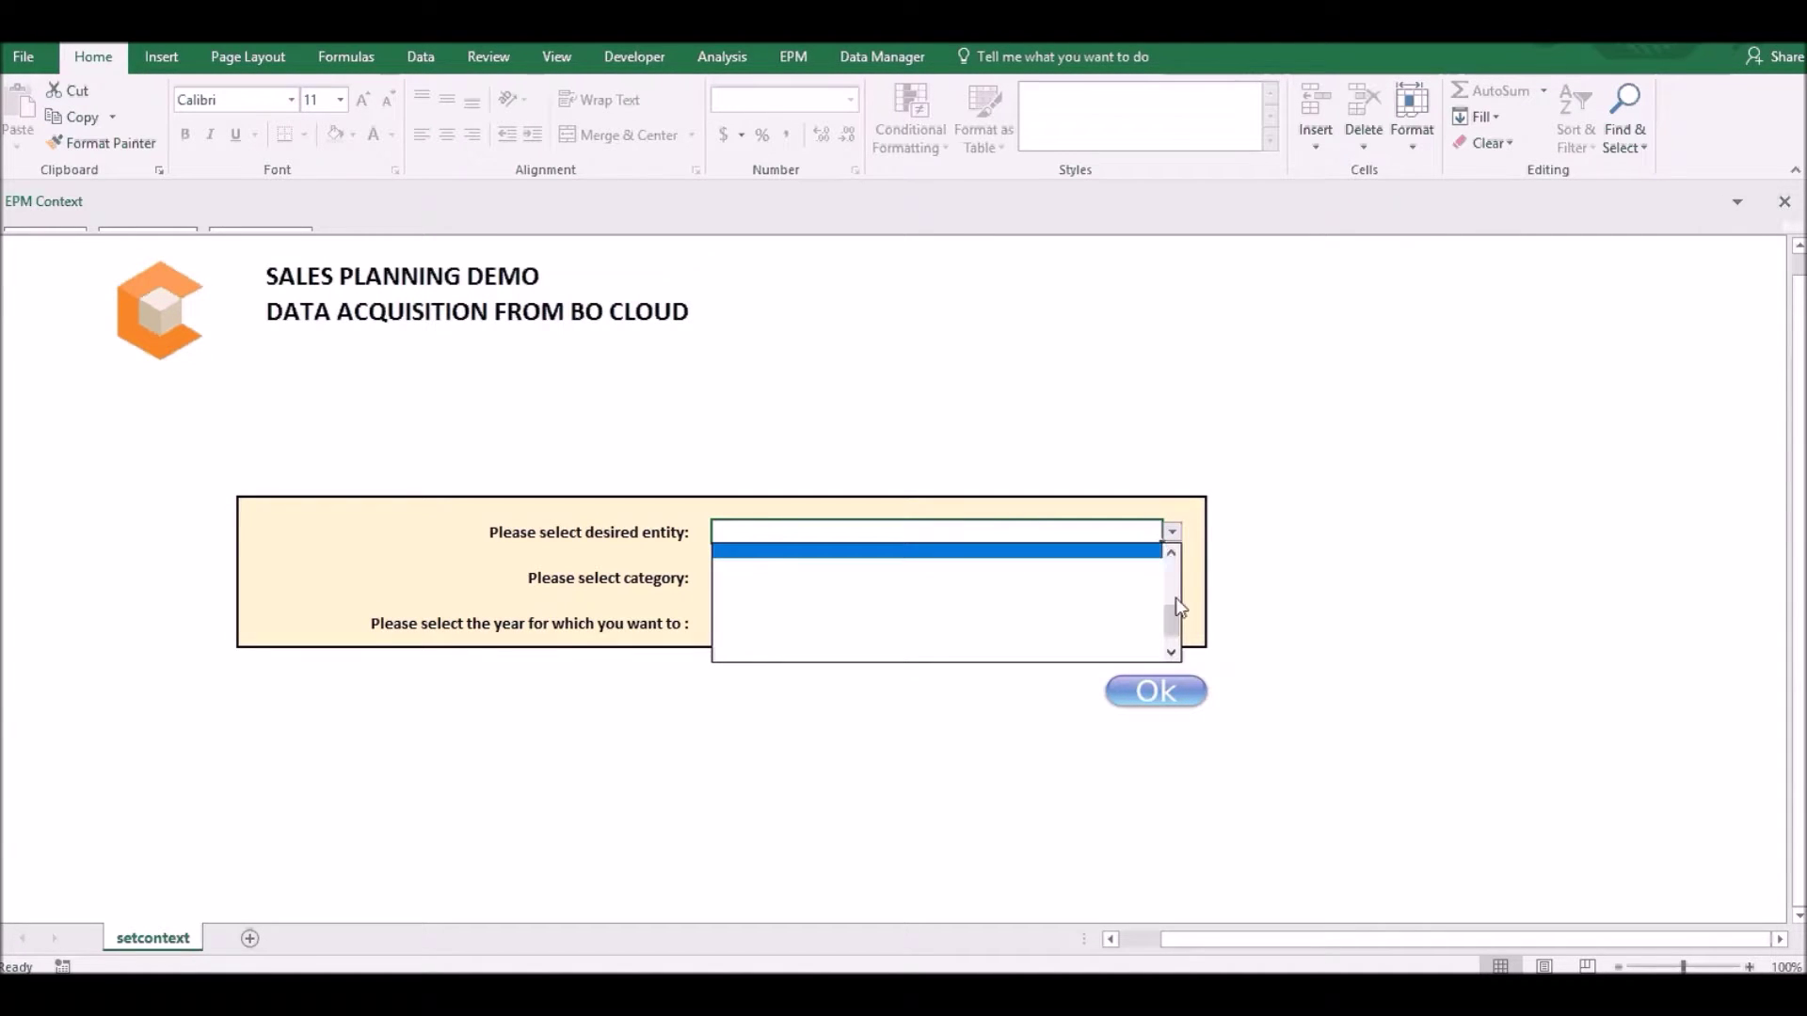
left_click(1128, 568)
left_click(1160, 586)
left_click(1173, 578)
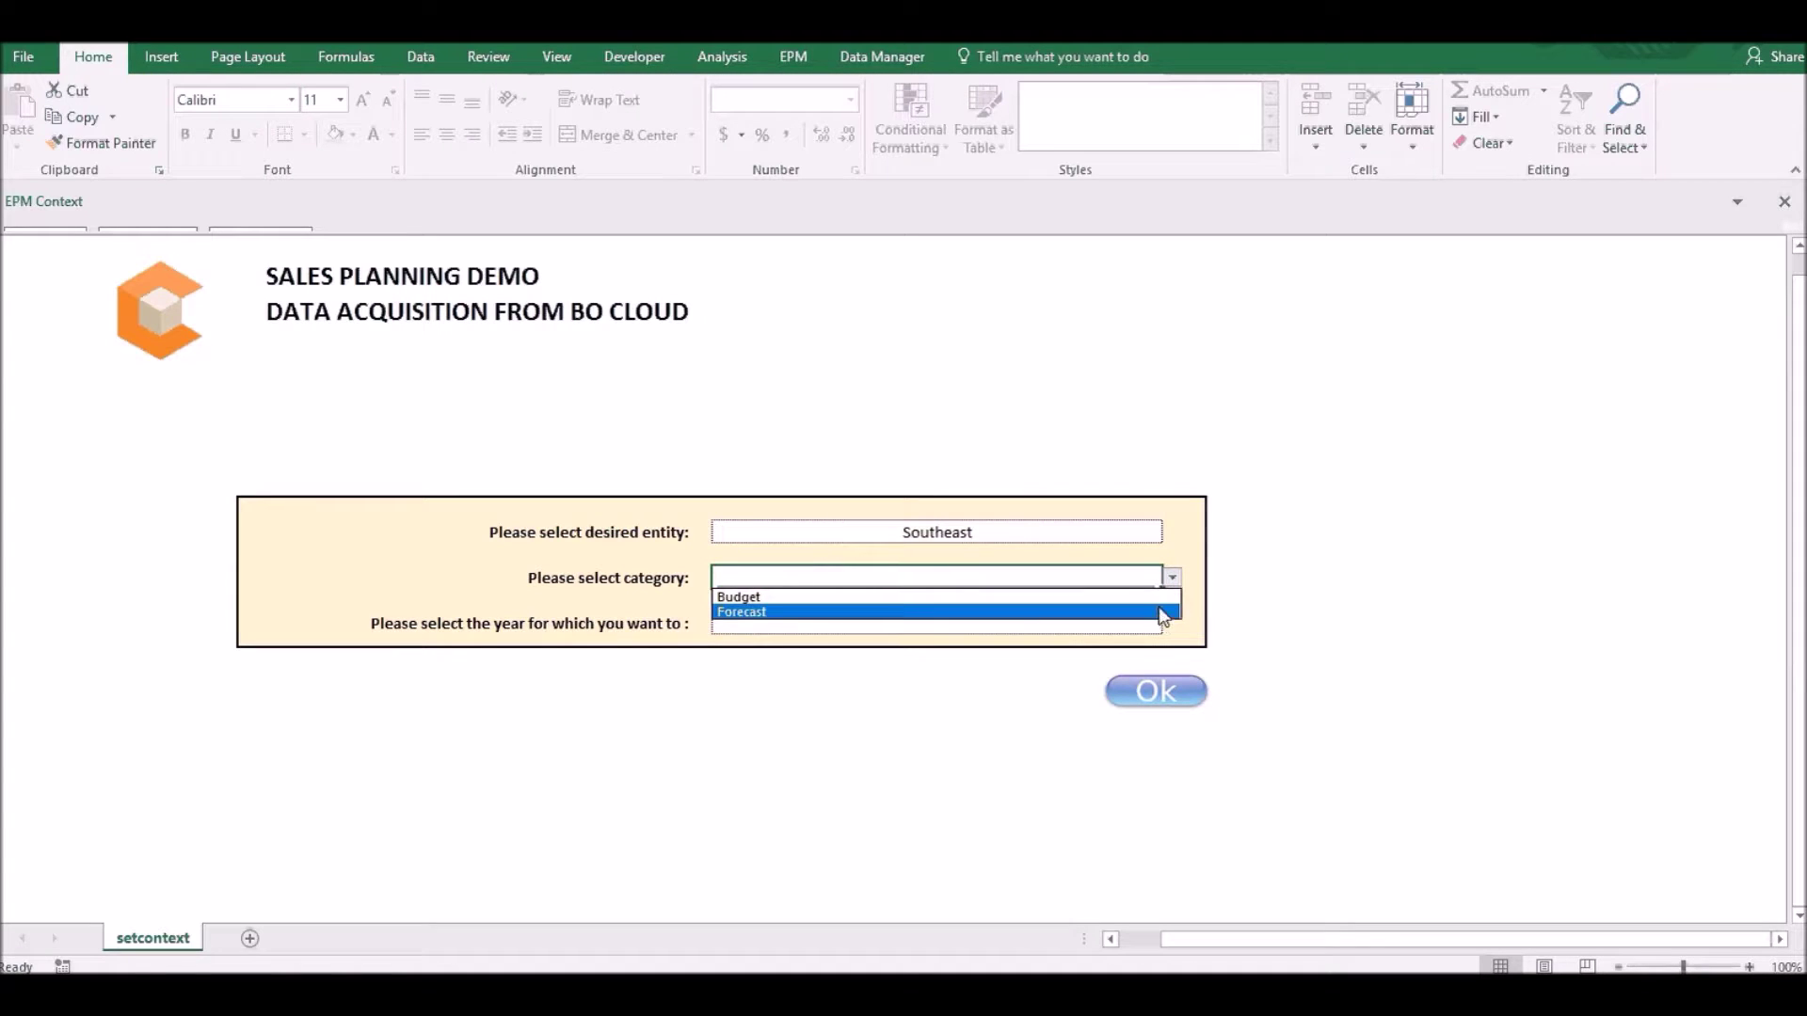
left_click(1165, 597)
left_click(1157, 624)
left_click(1173, 624)
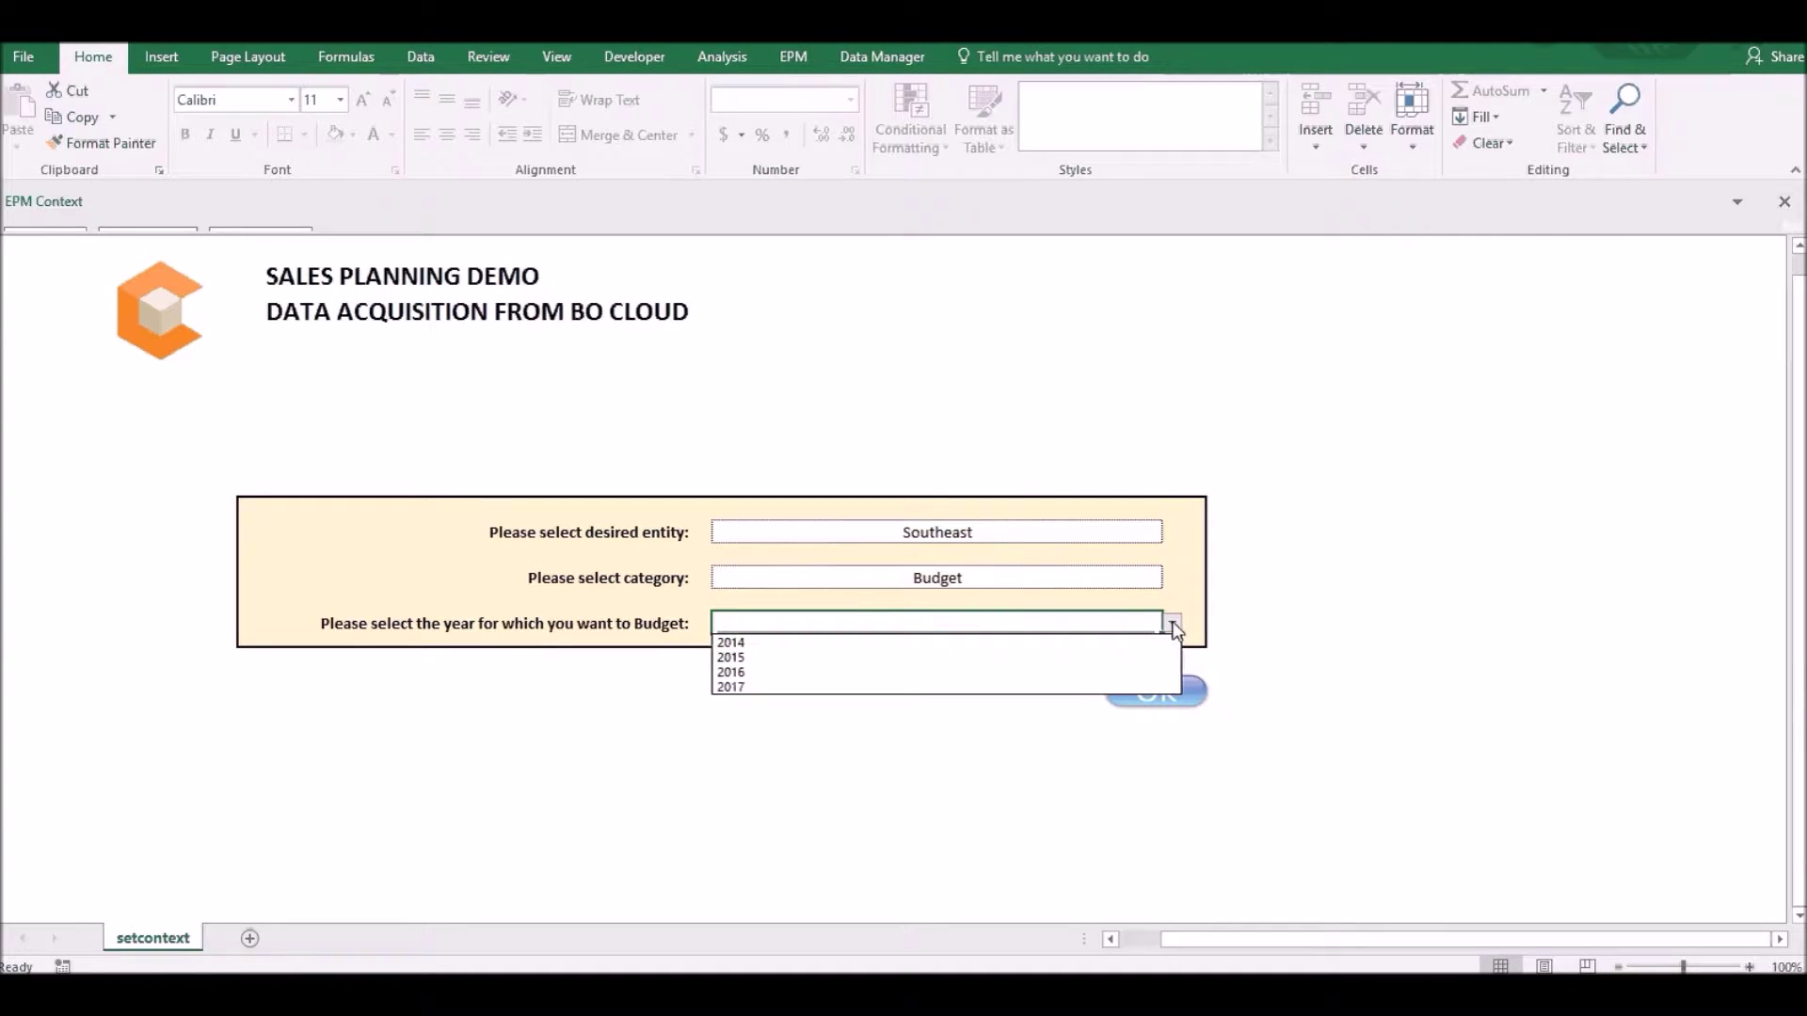
left_click(1092, 688)
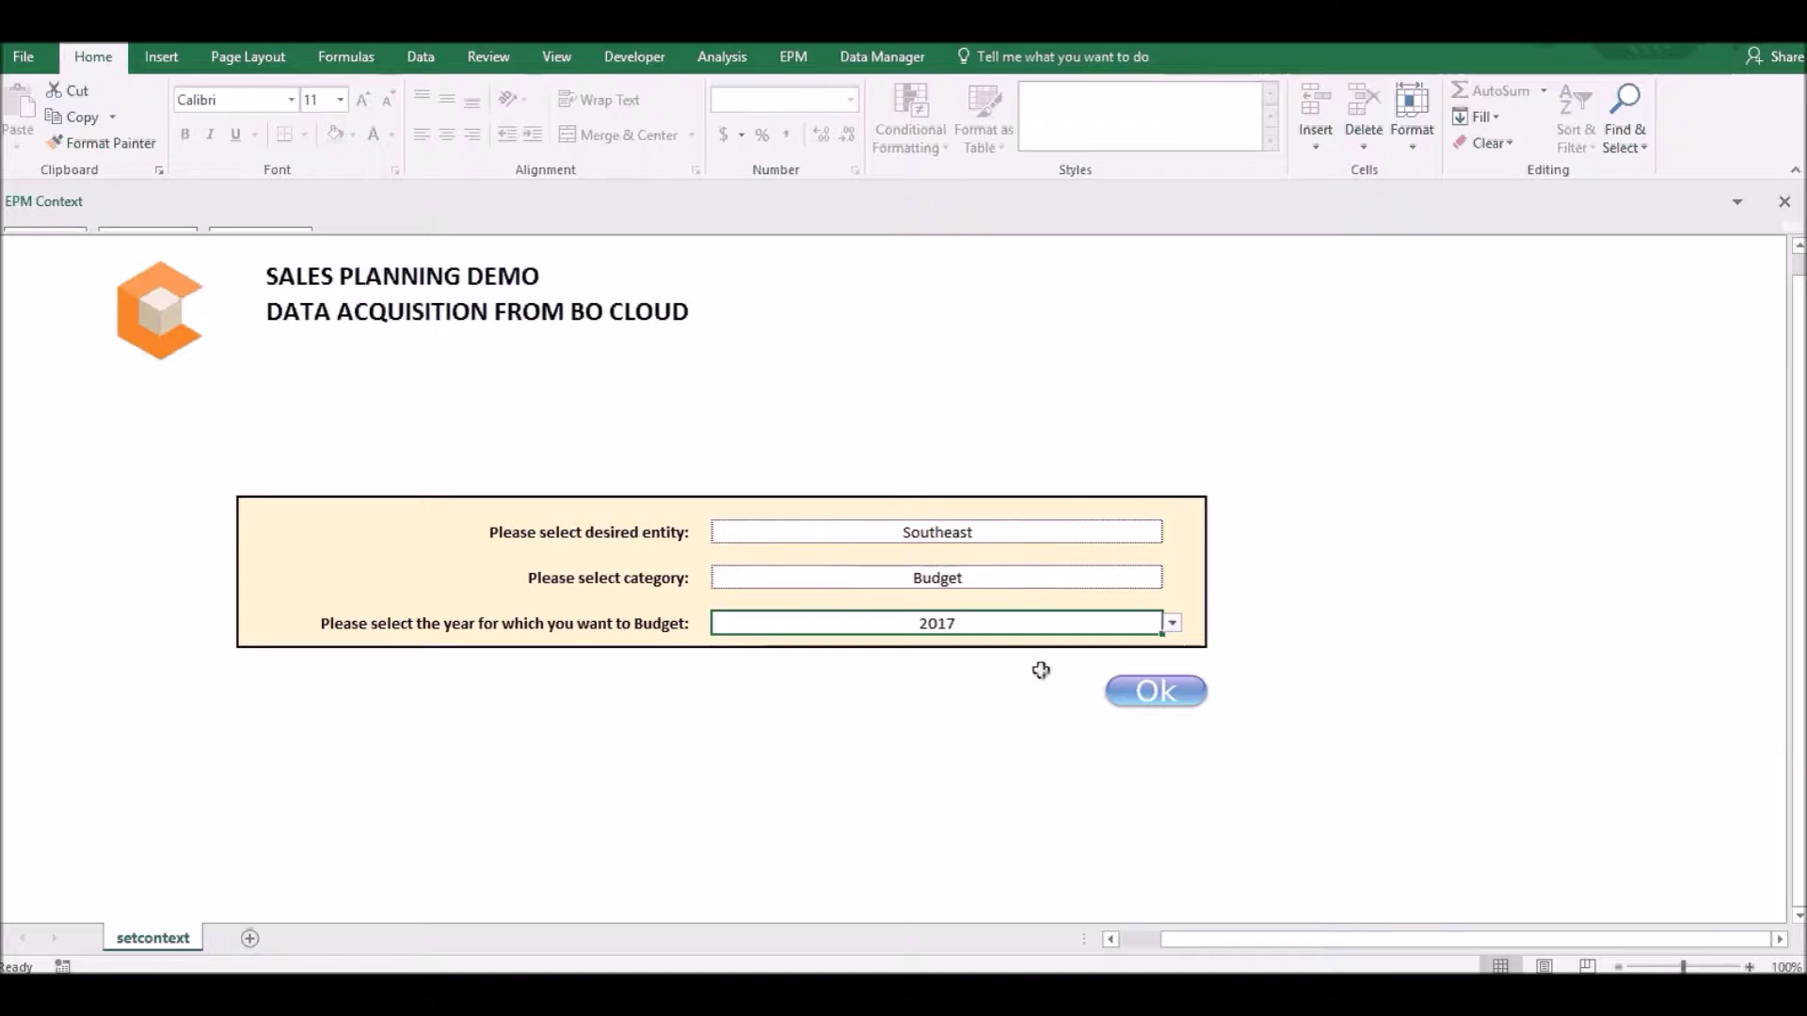
left_click(1175, 690)
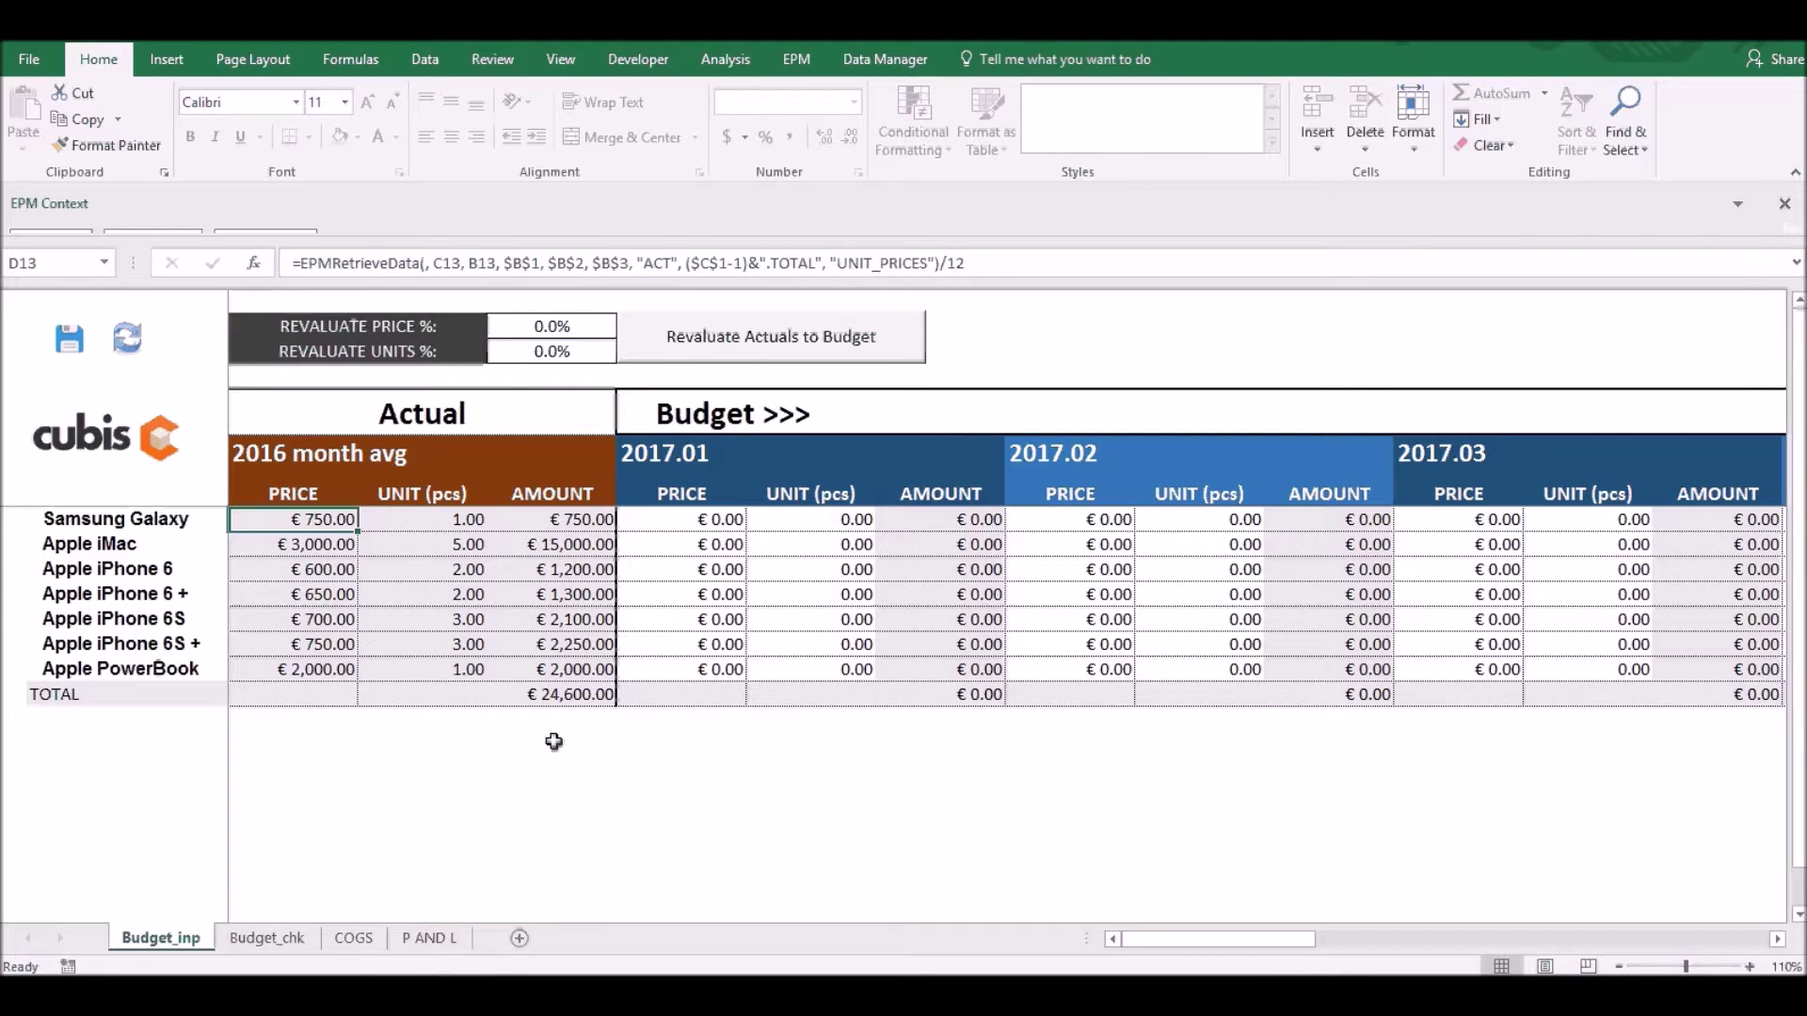
Step: View the Budget_chk sheet, and on Budget_inp revaluate the actuals to budget with price 10% and units 50%
left_click(267, 936)
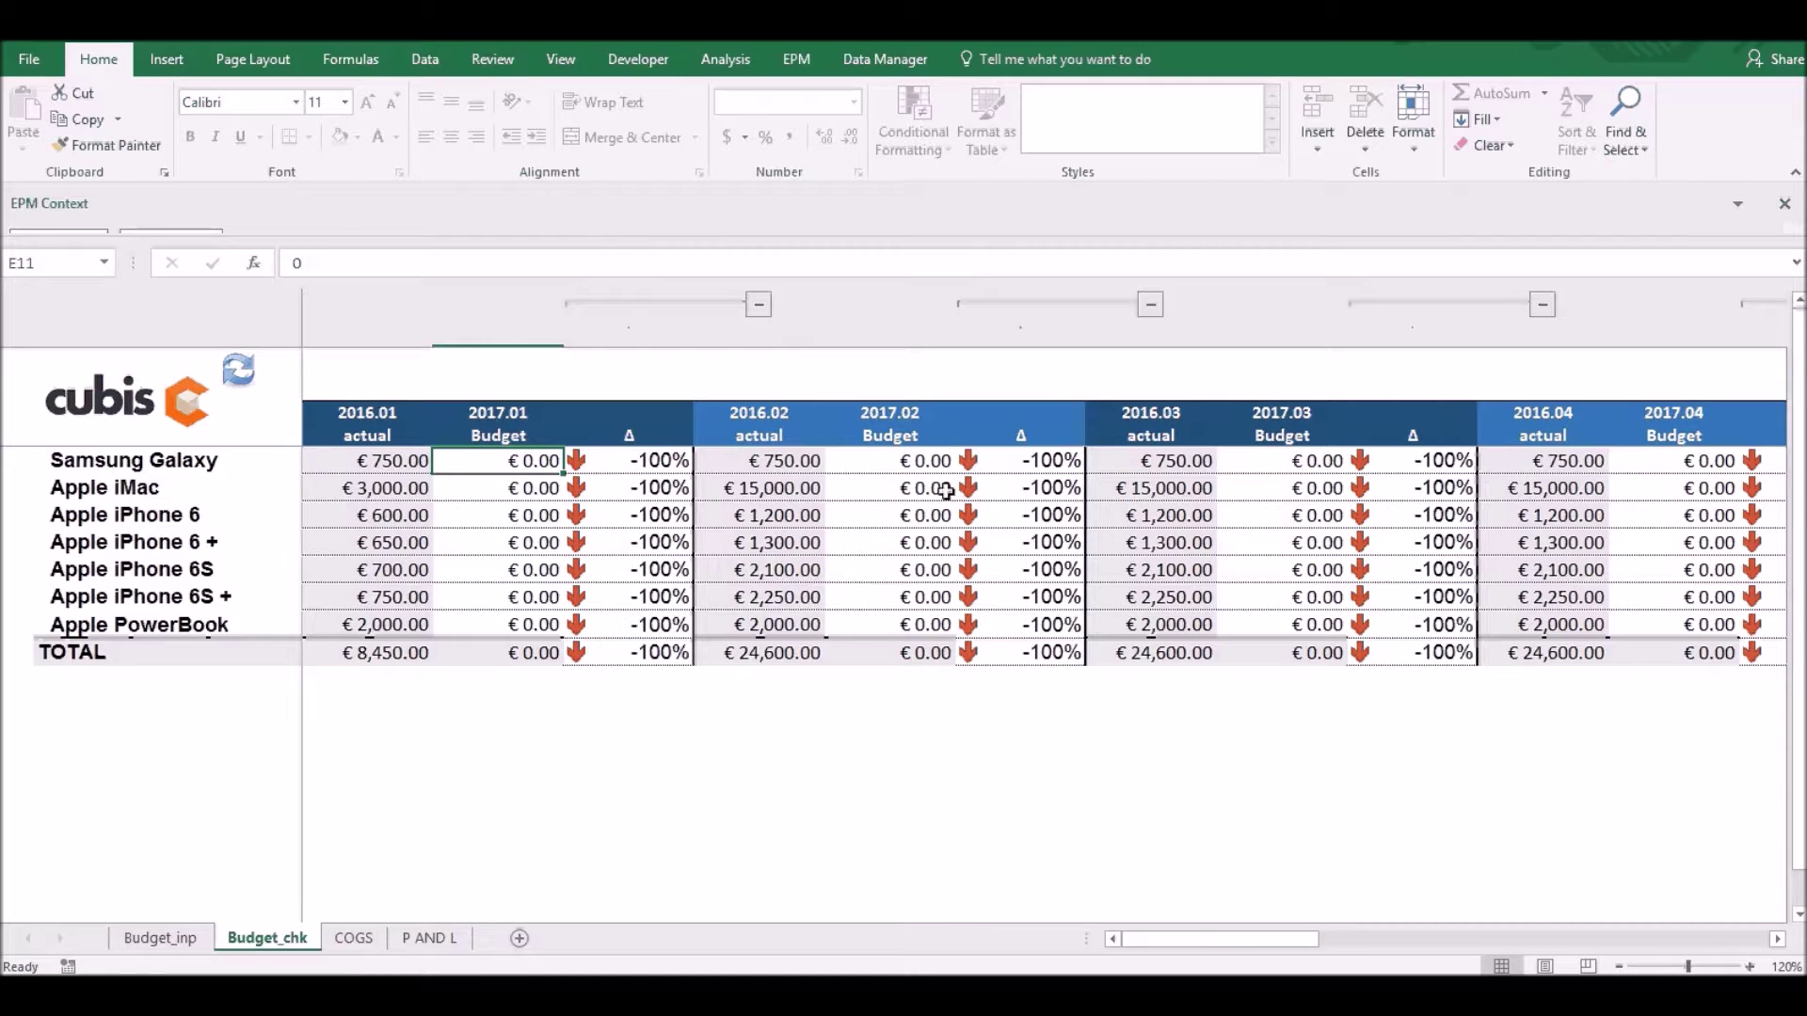
left_click(196, 945)
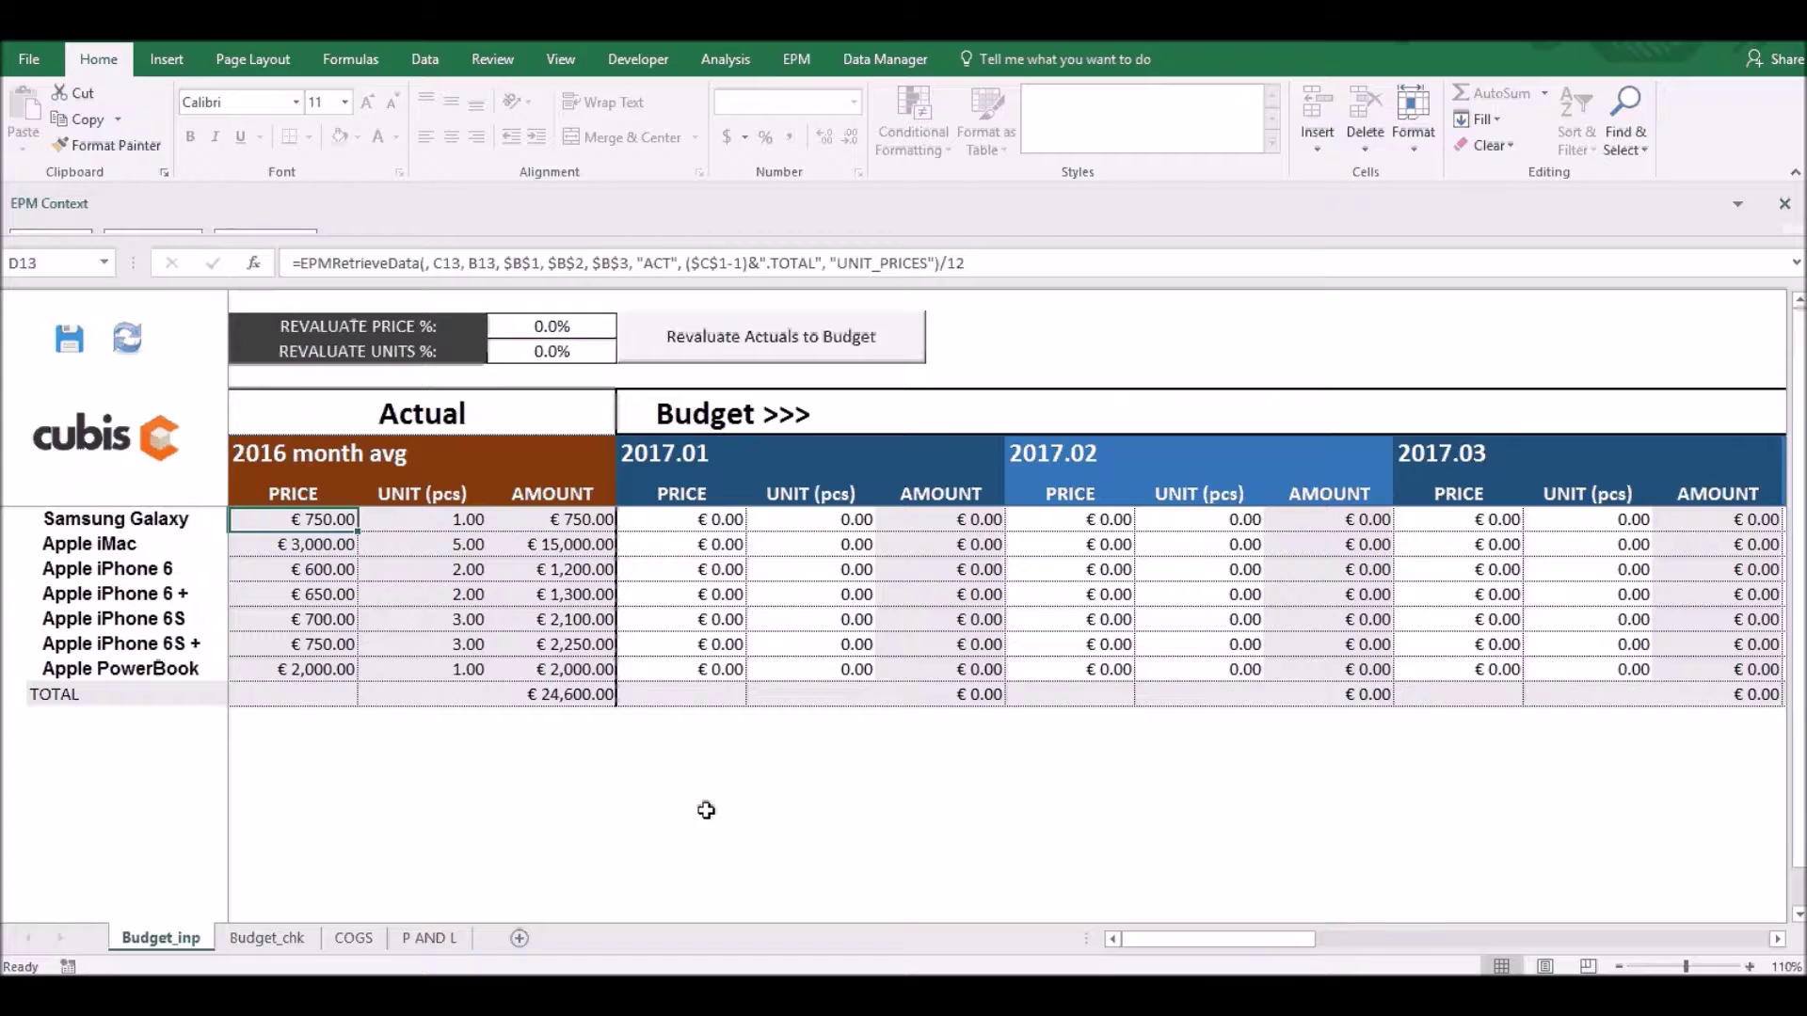
left_click(551, 336)
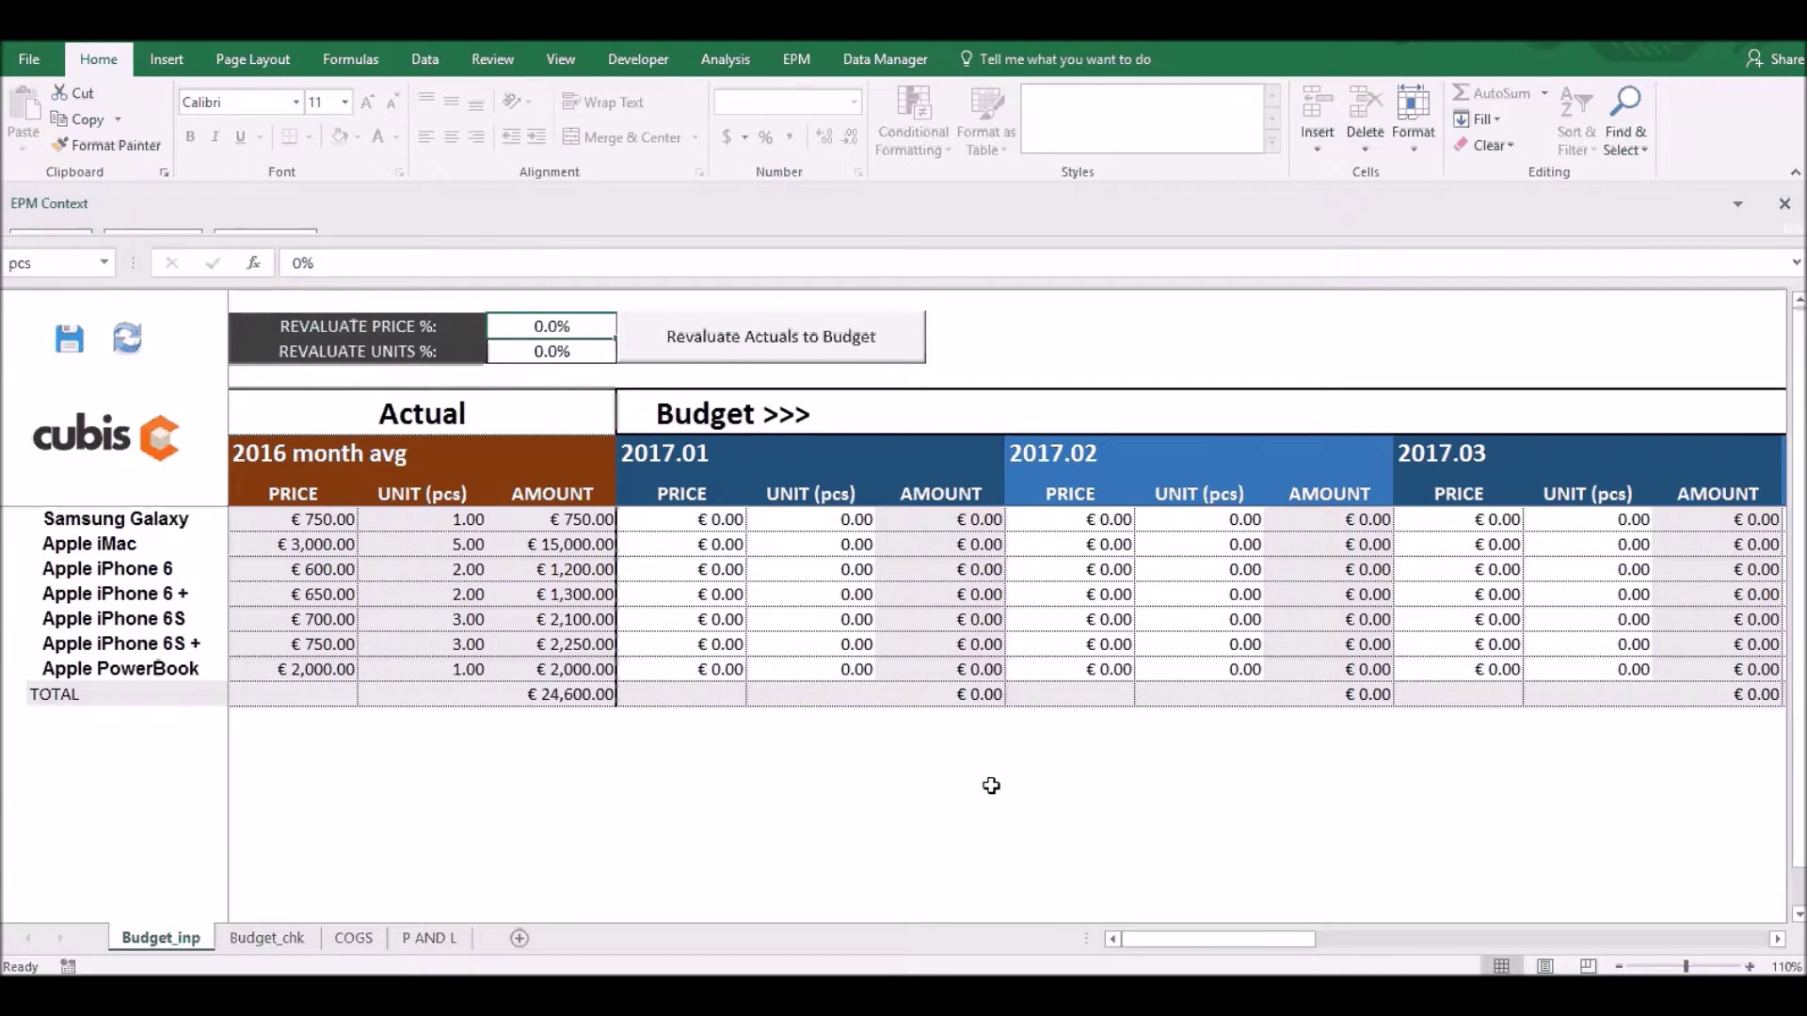
type("10")
key("Return")
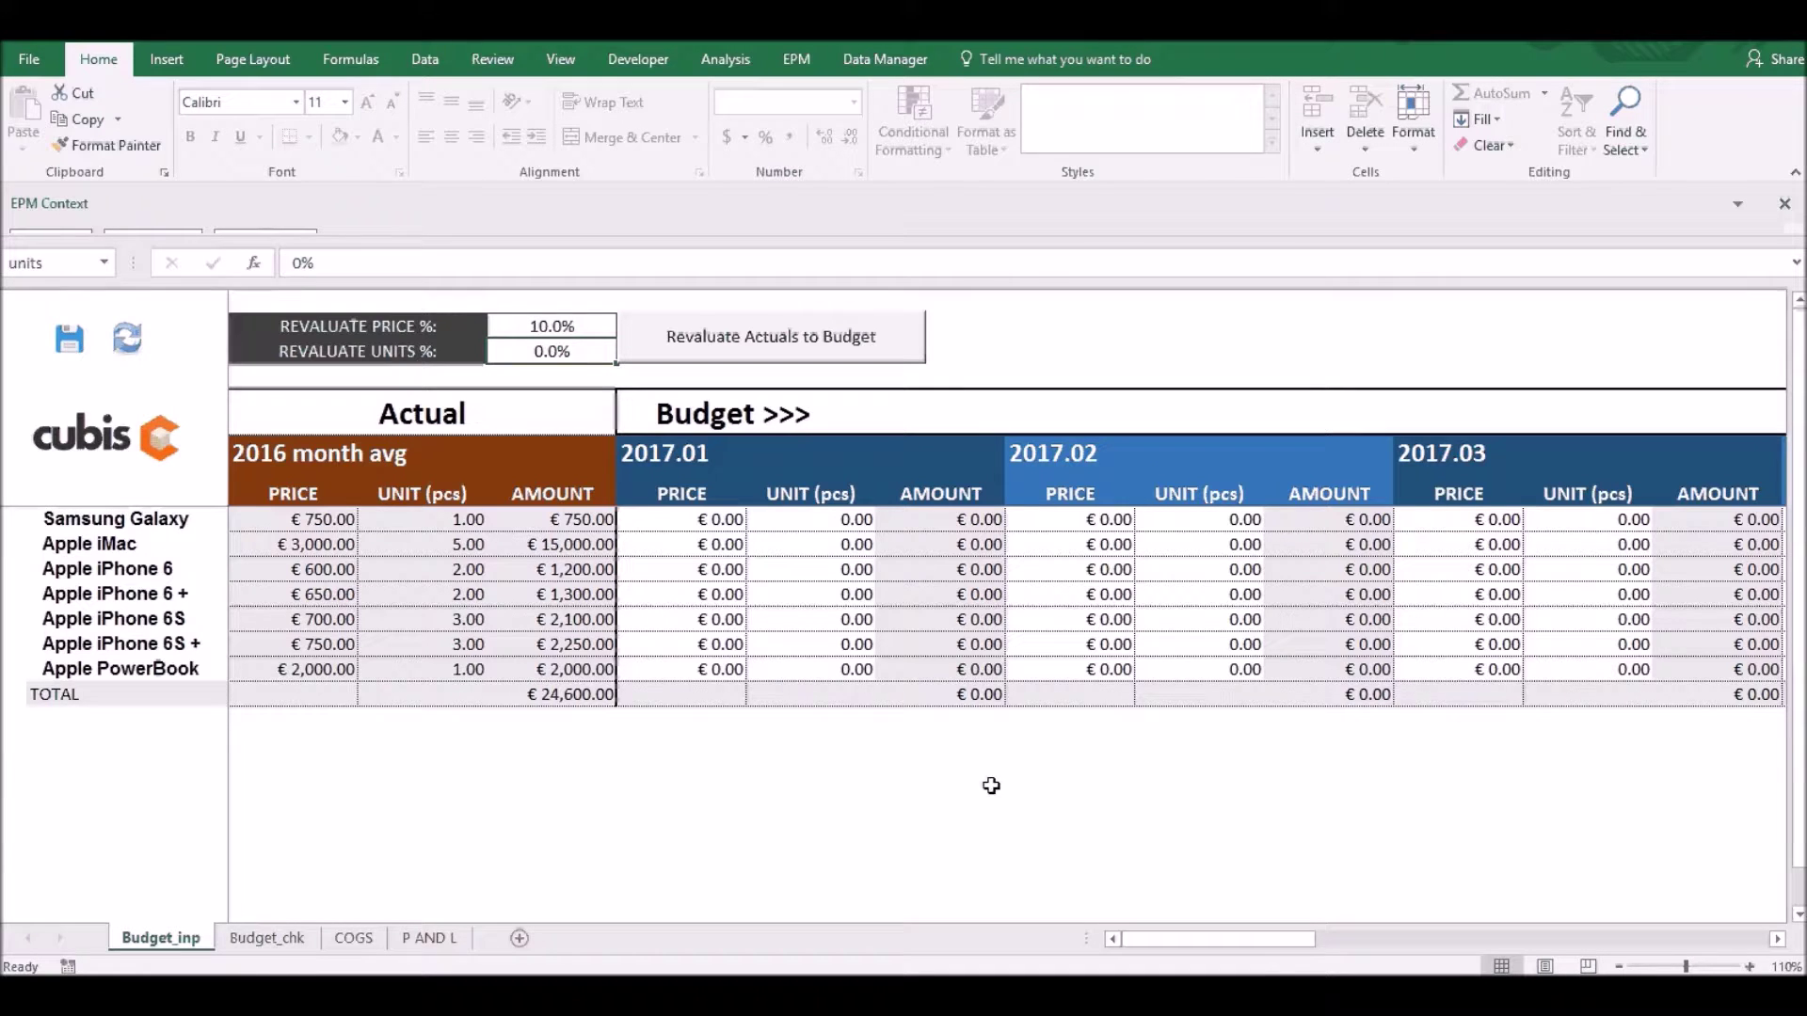
type("50")
key("Return")
left_click(527, 354)
left_click(718, 342)
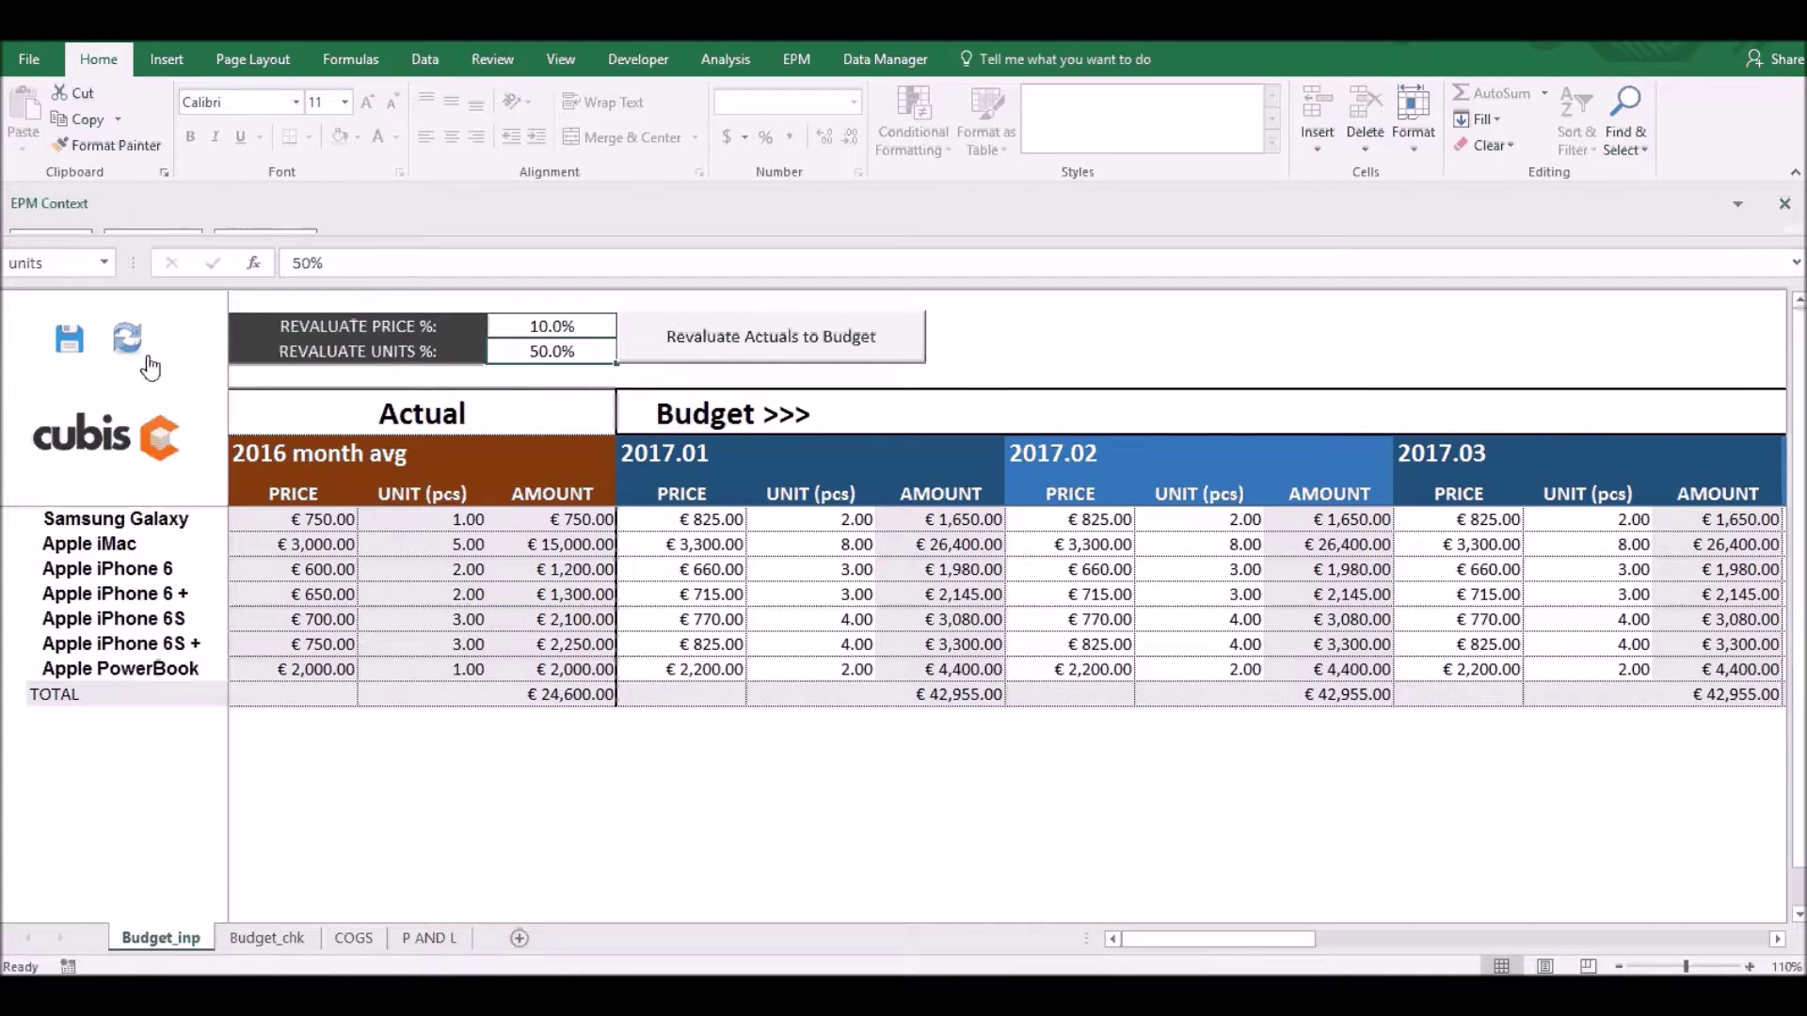
Step: Submit the revaluated budget data to the server, and refresh the Budget_chk comparison before returning to Budget_inp
left_click(69, 339)
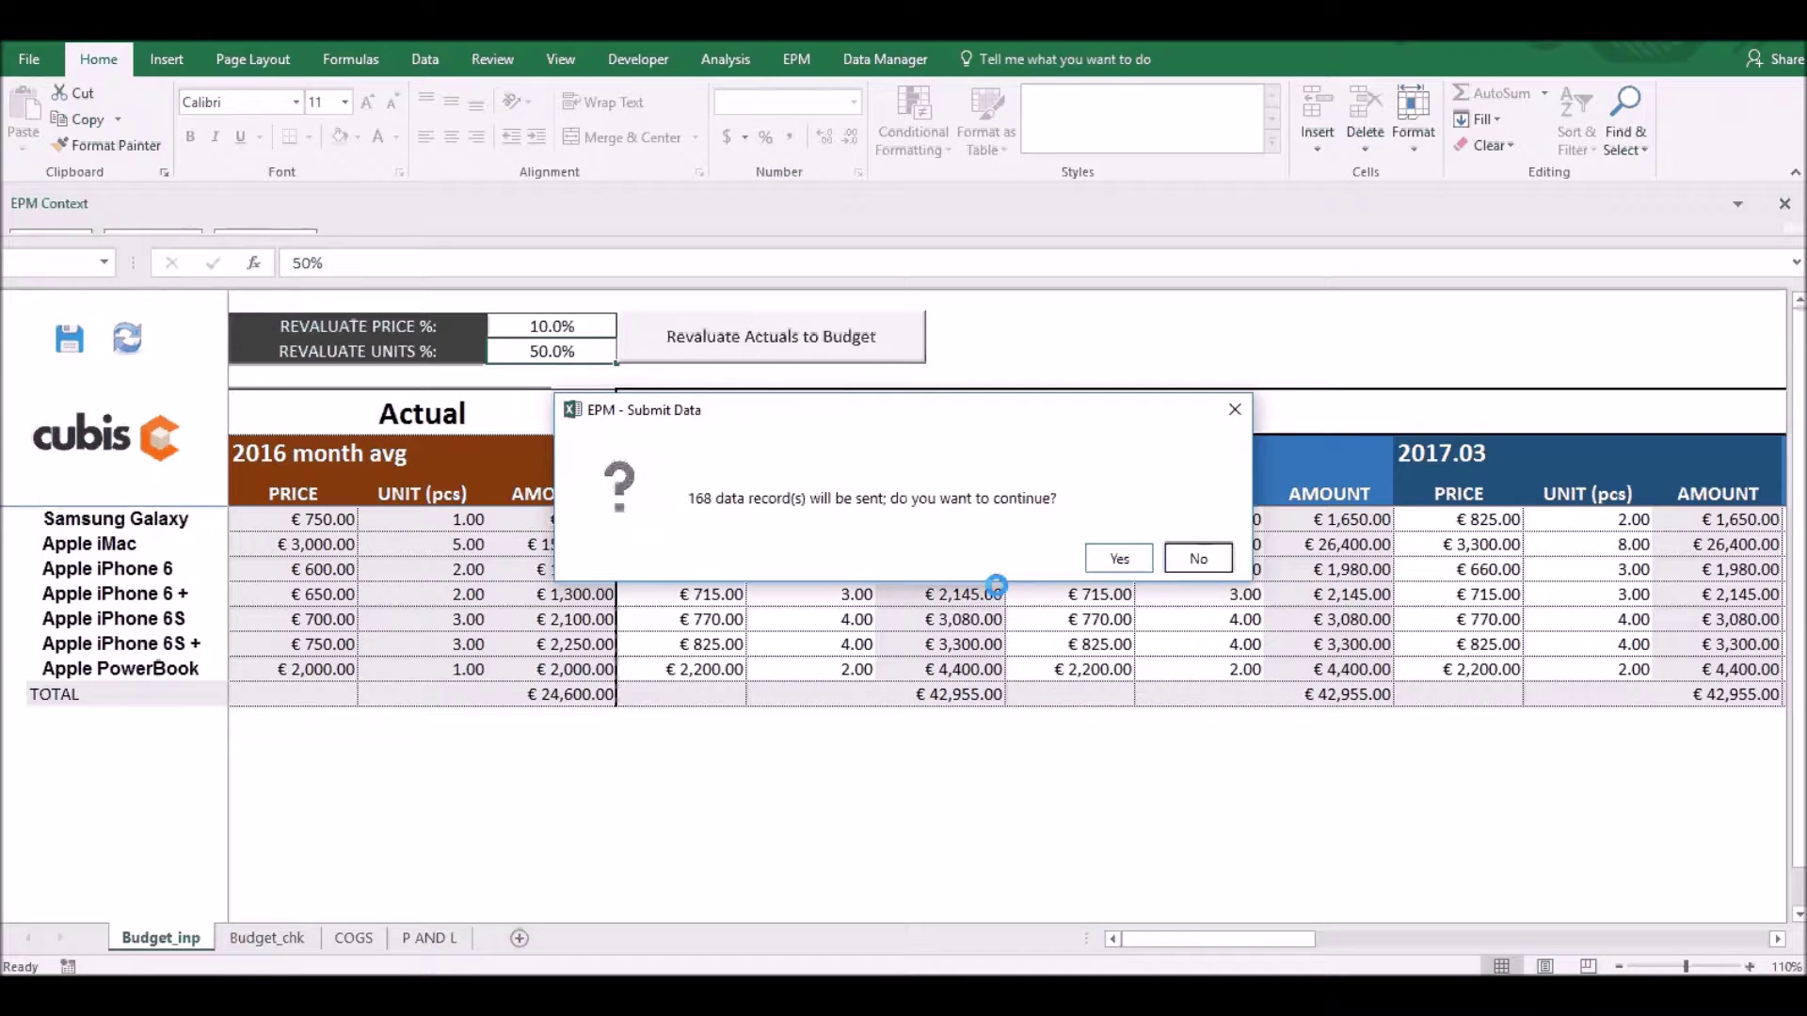
left_click(1118, 559)
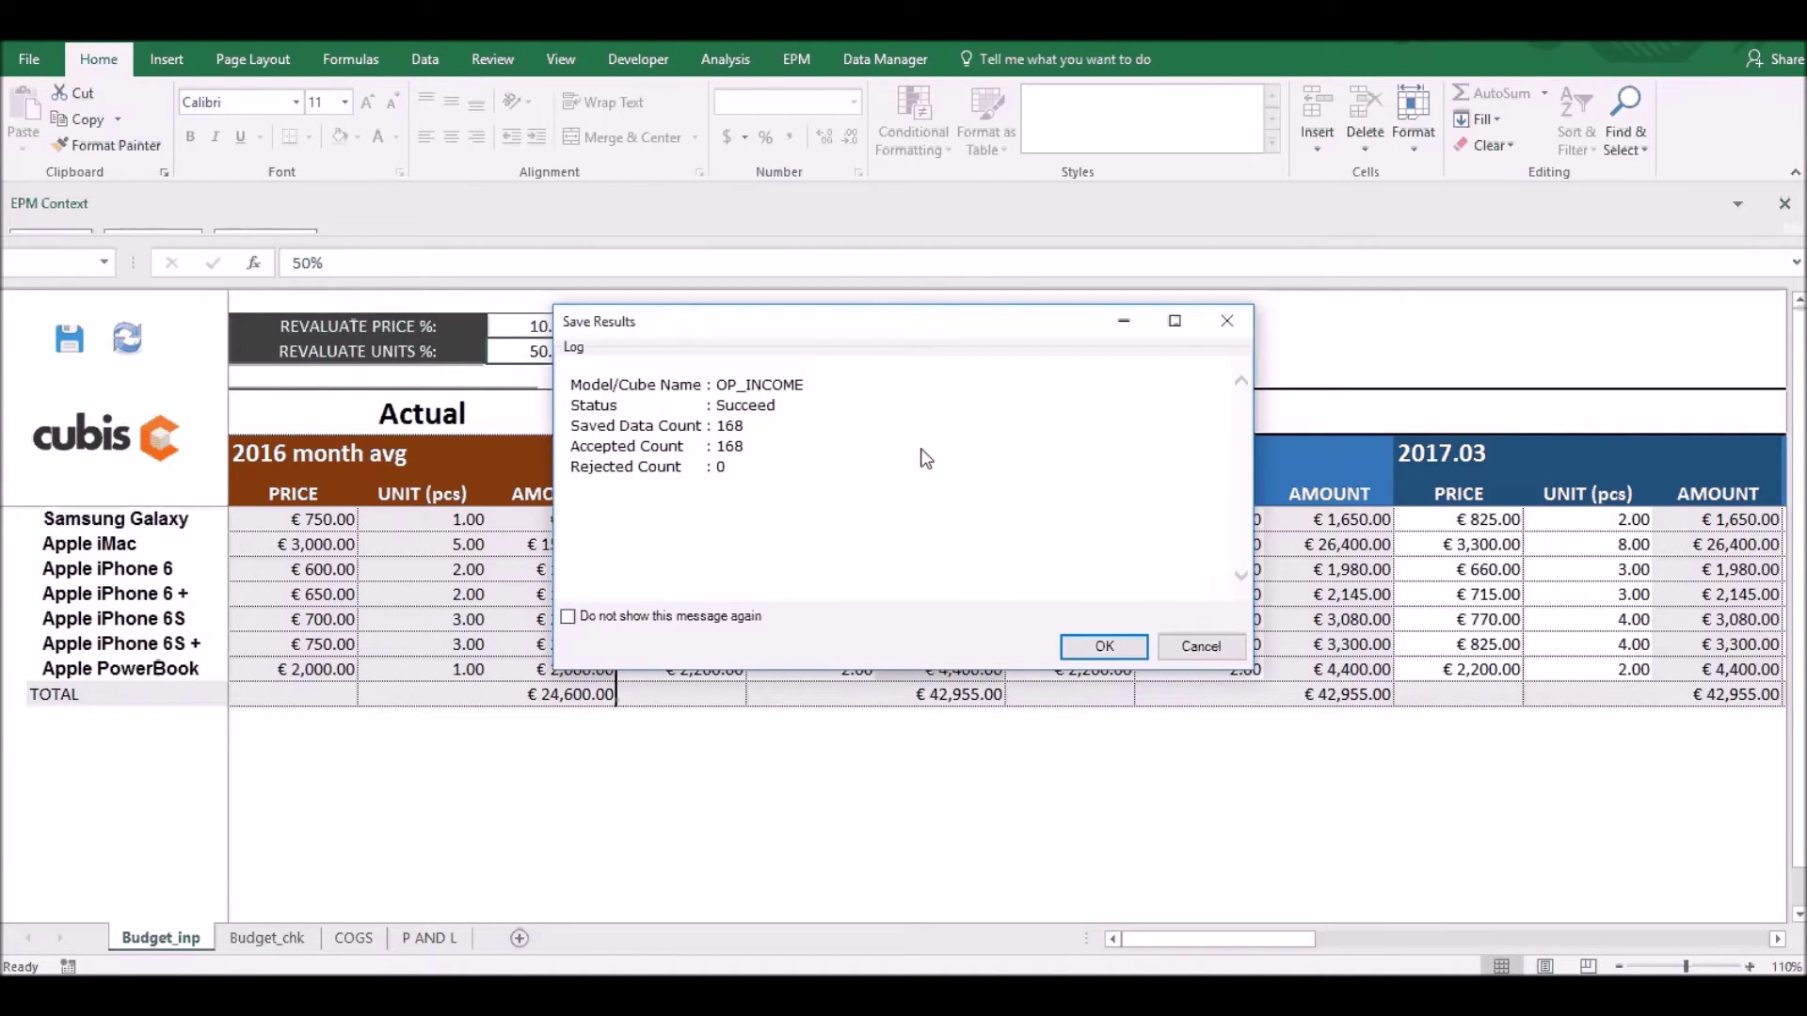
left_click(1110, 647)
left_click(267, 939)
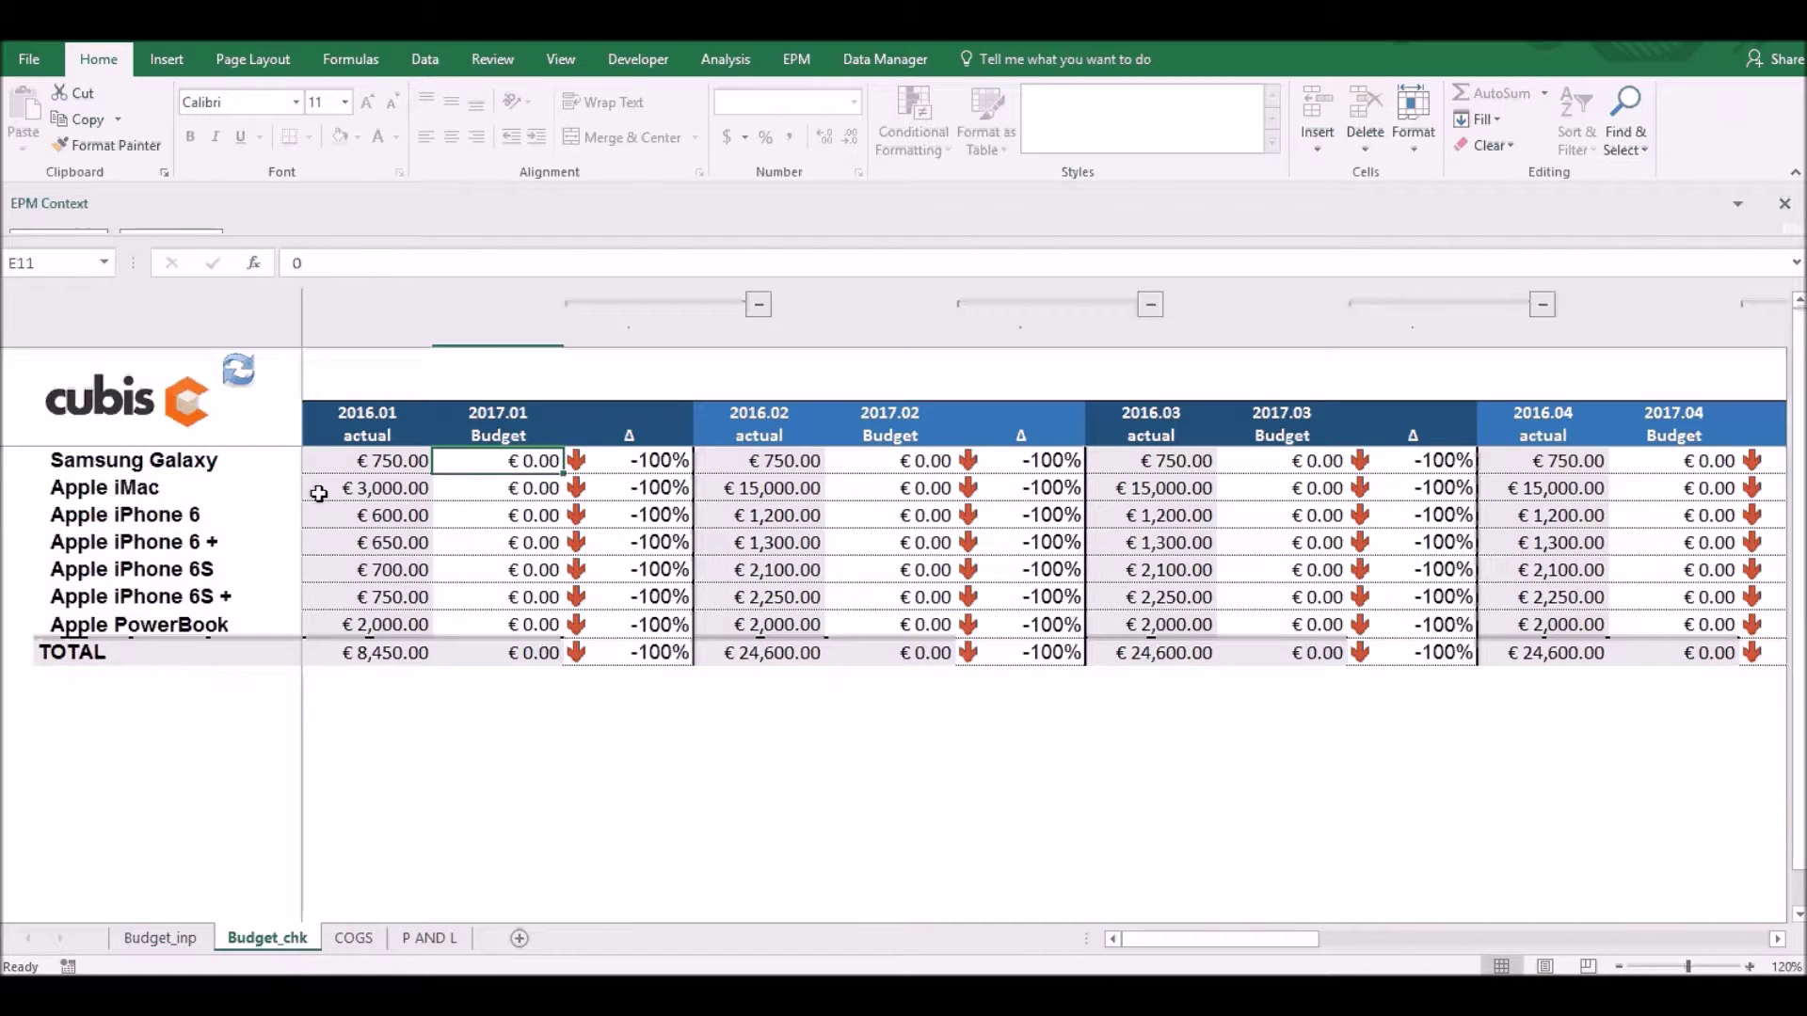
left_click(246, 379)
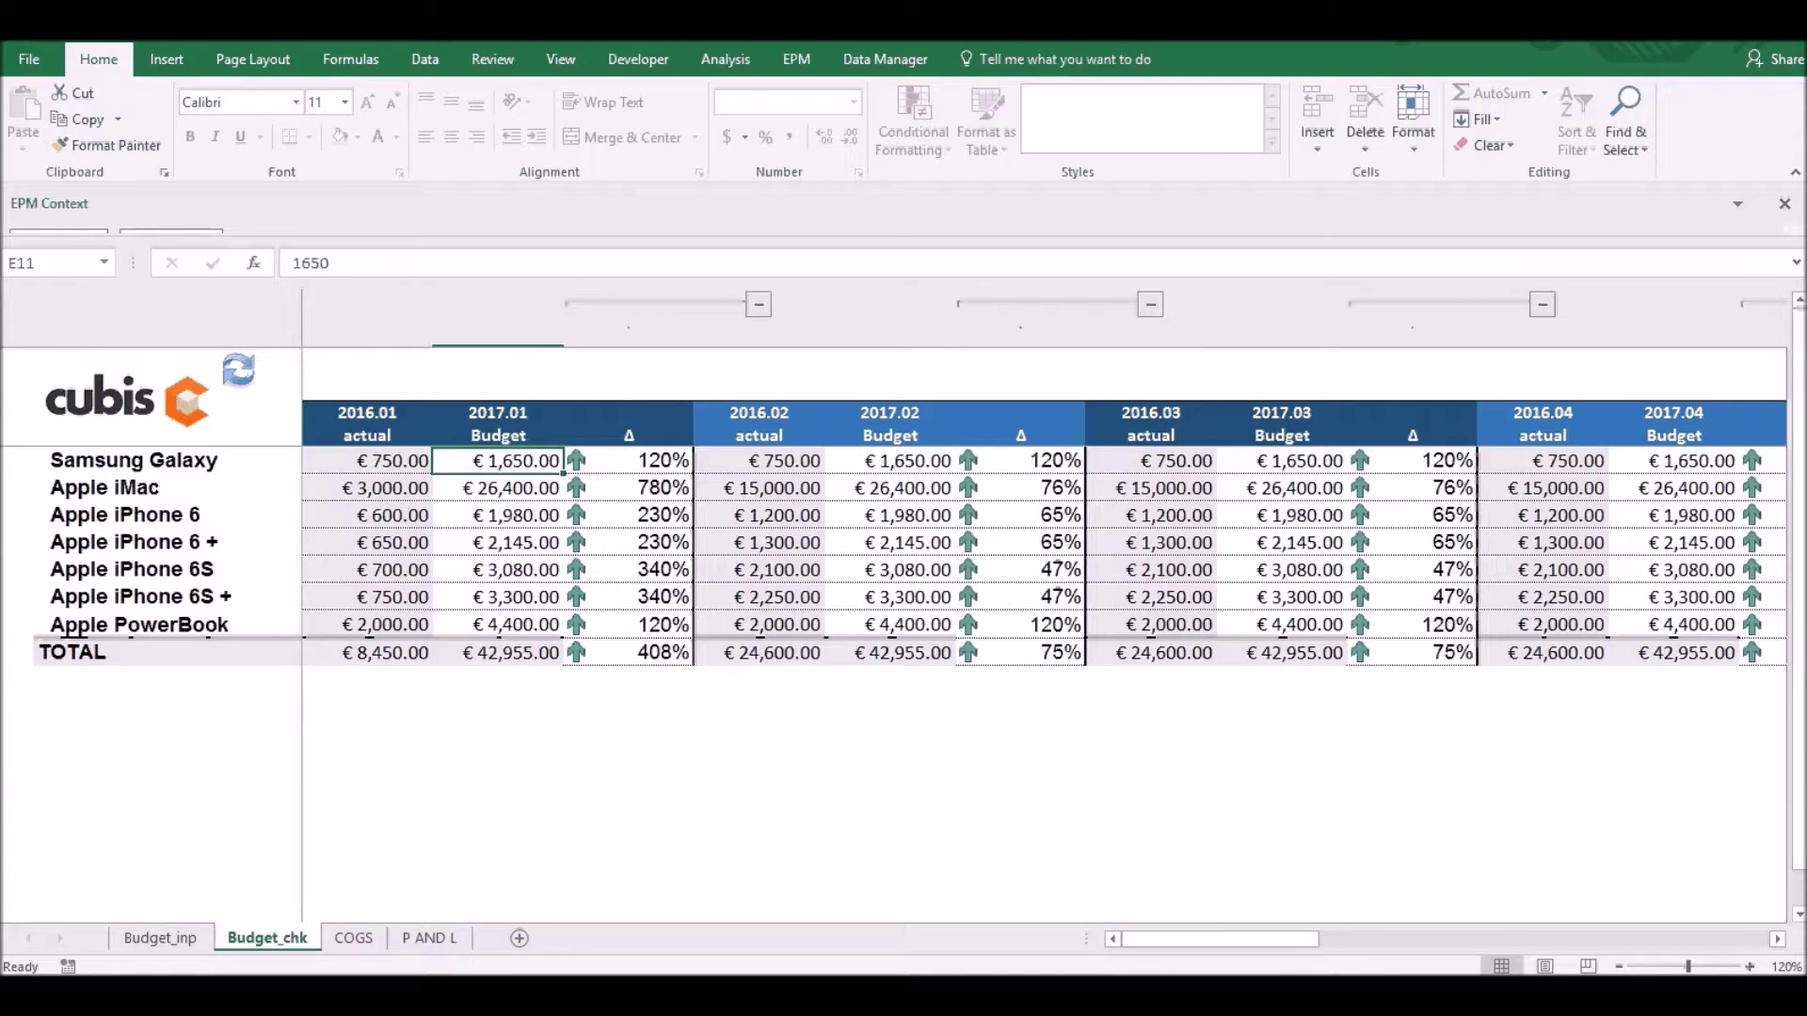
left_click(166, 943)
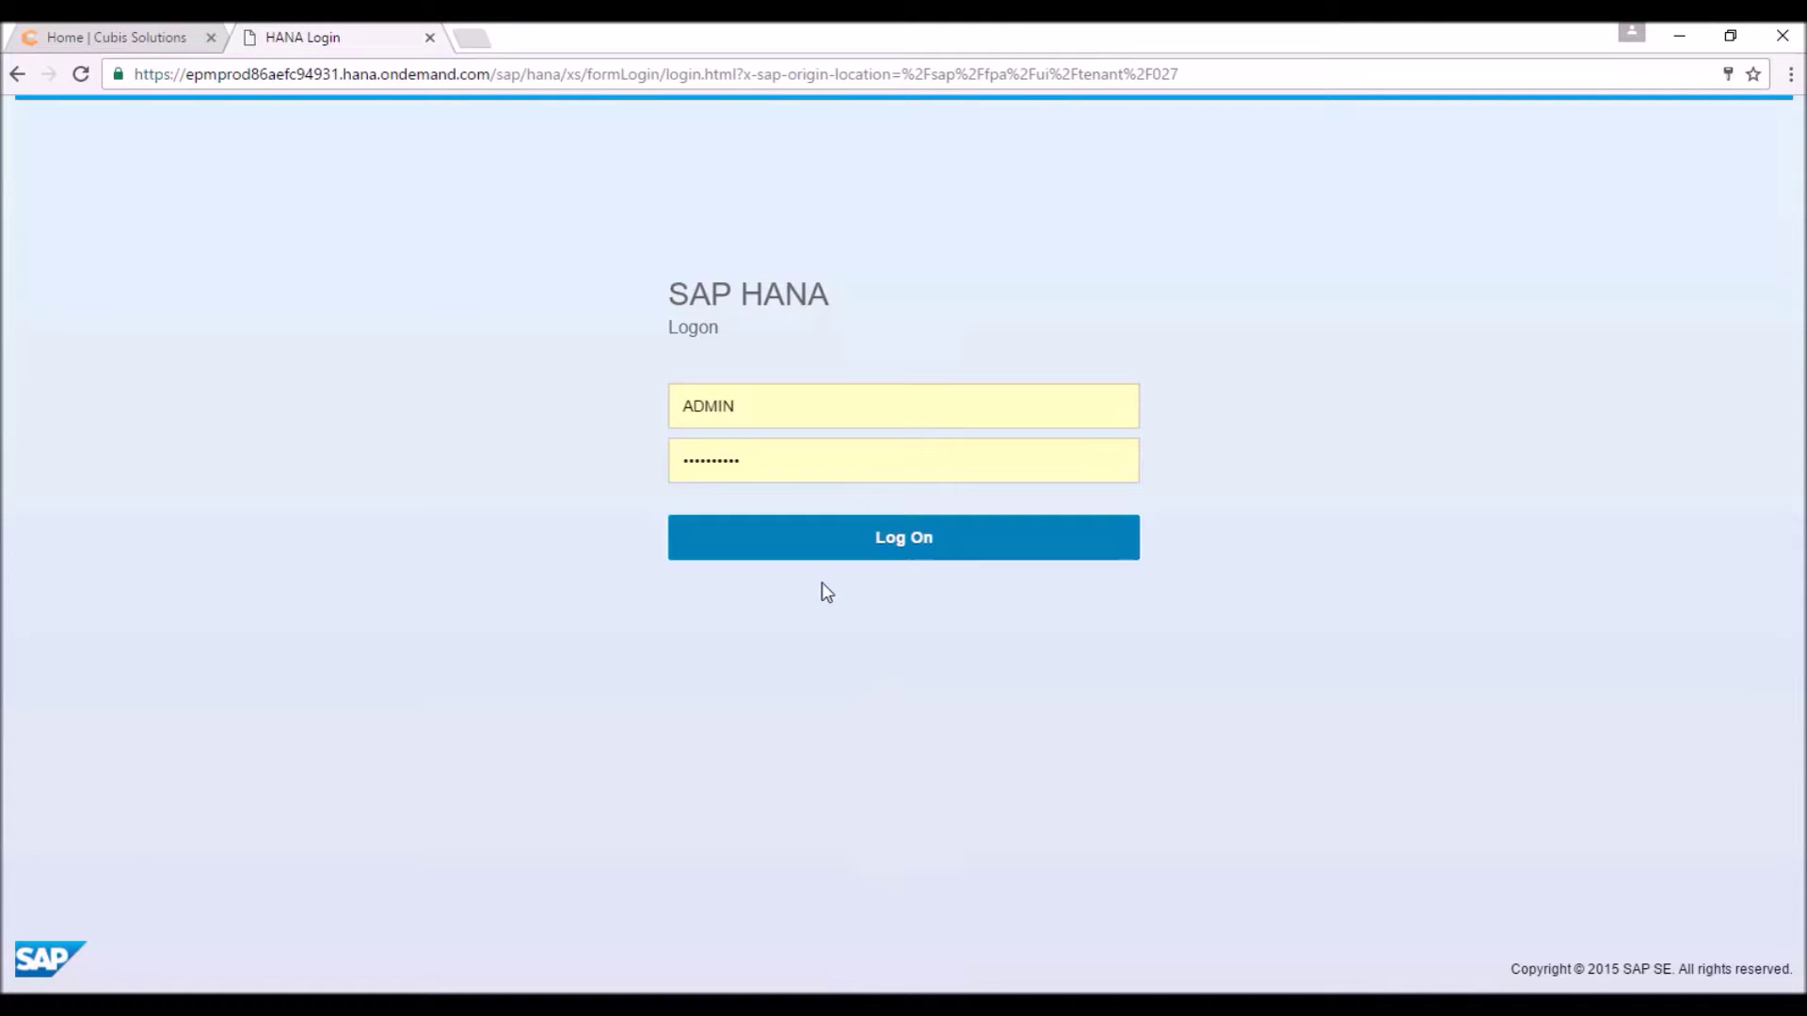
Step: Log on to SAP BusinessObjects Cloud in the browser and run the OP_INCOME import for model BPC_SALES_PLANNING_DEMO3
left_click(919, 546)
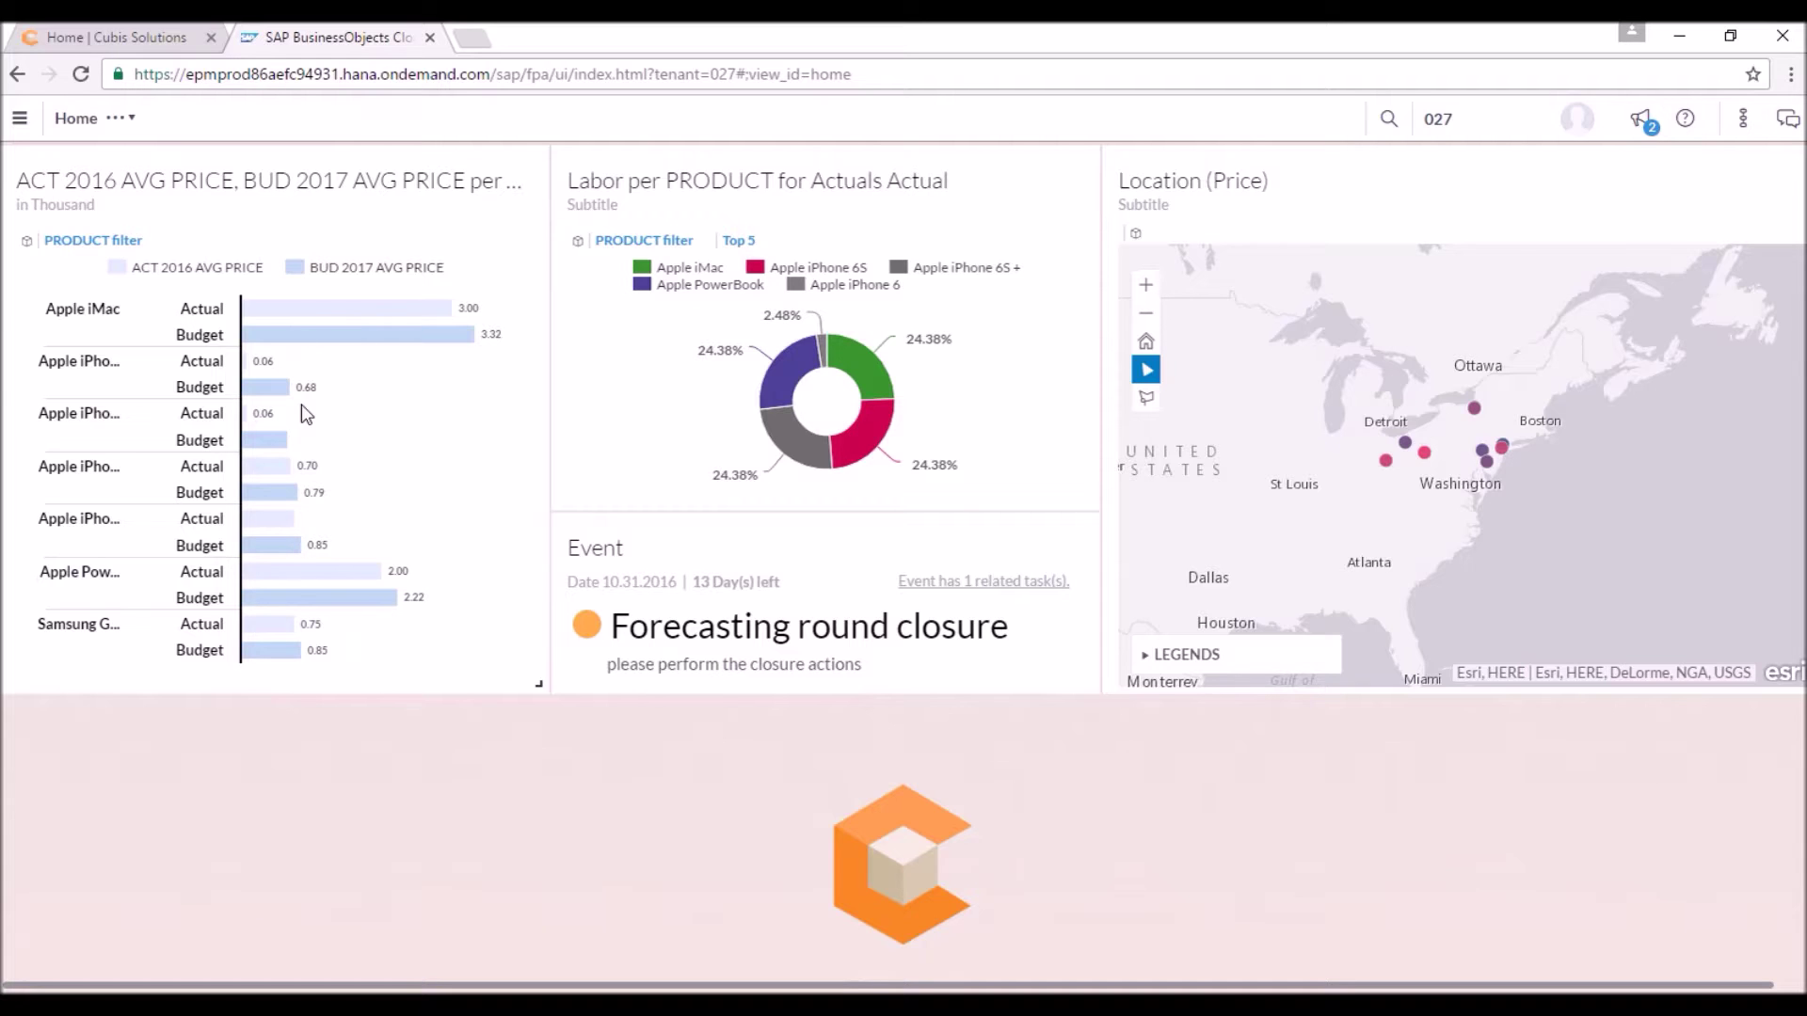
left_click(27, 120)
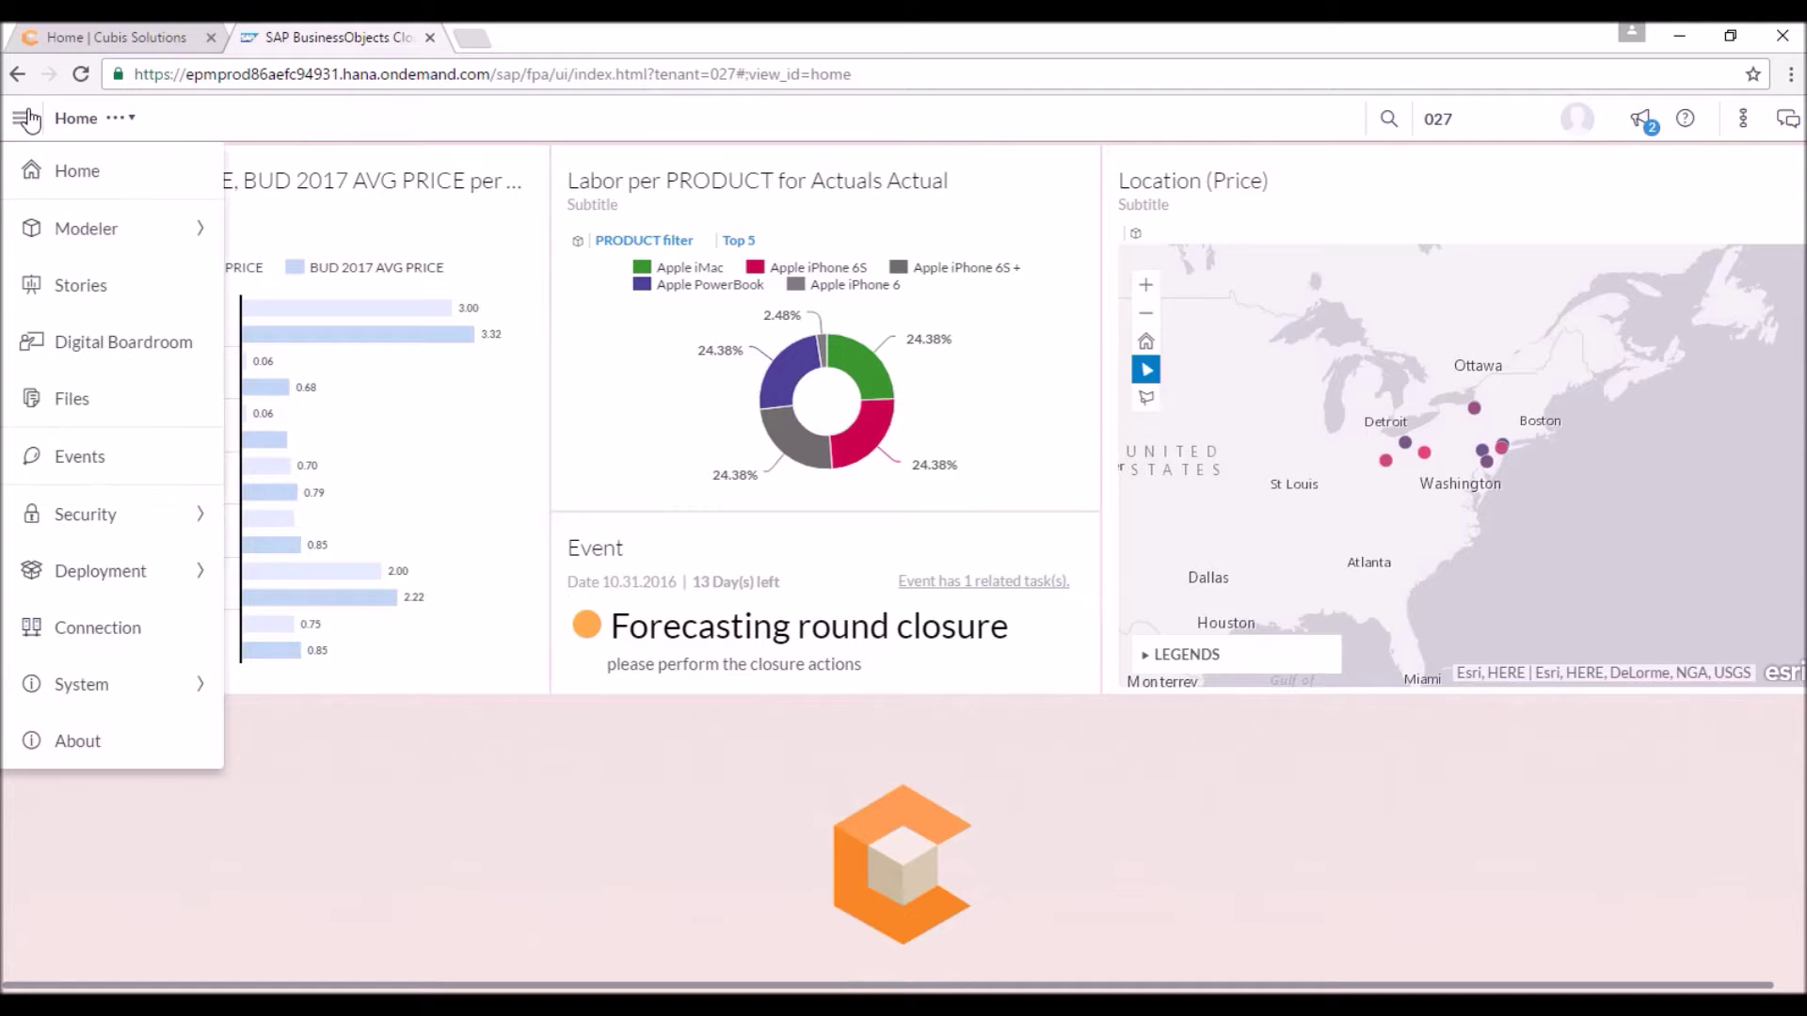
mouse_move(122, 235)
left_click(287, 218)
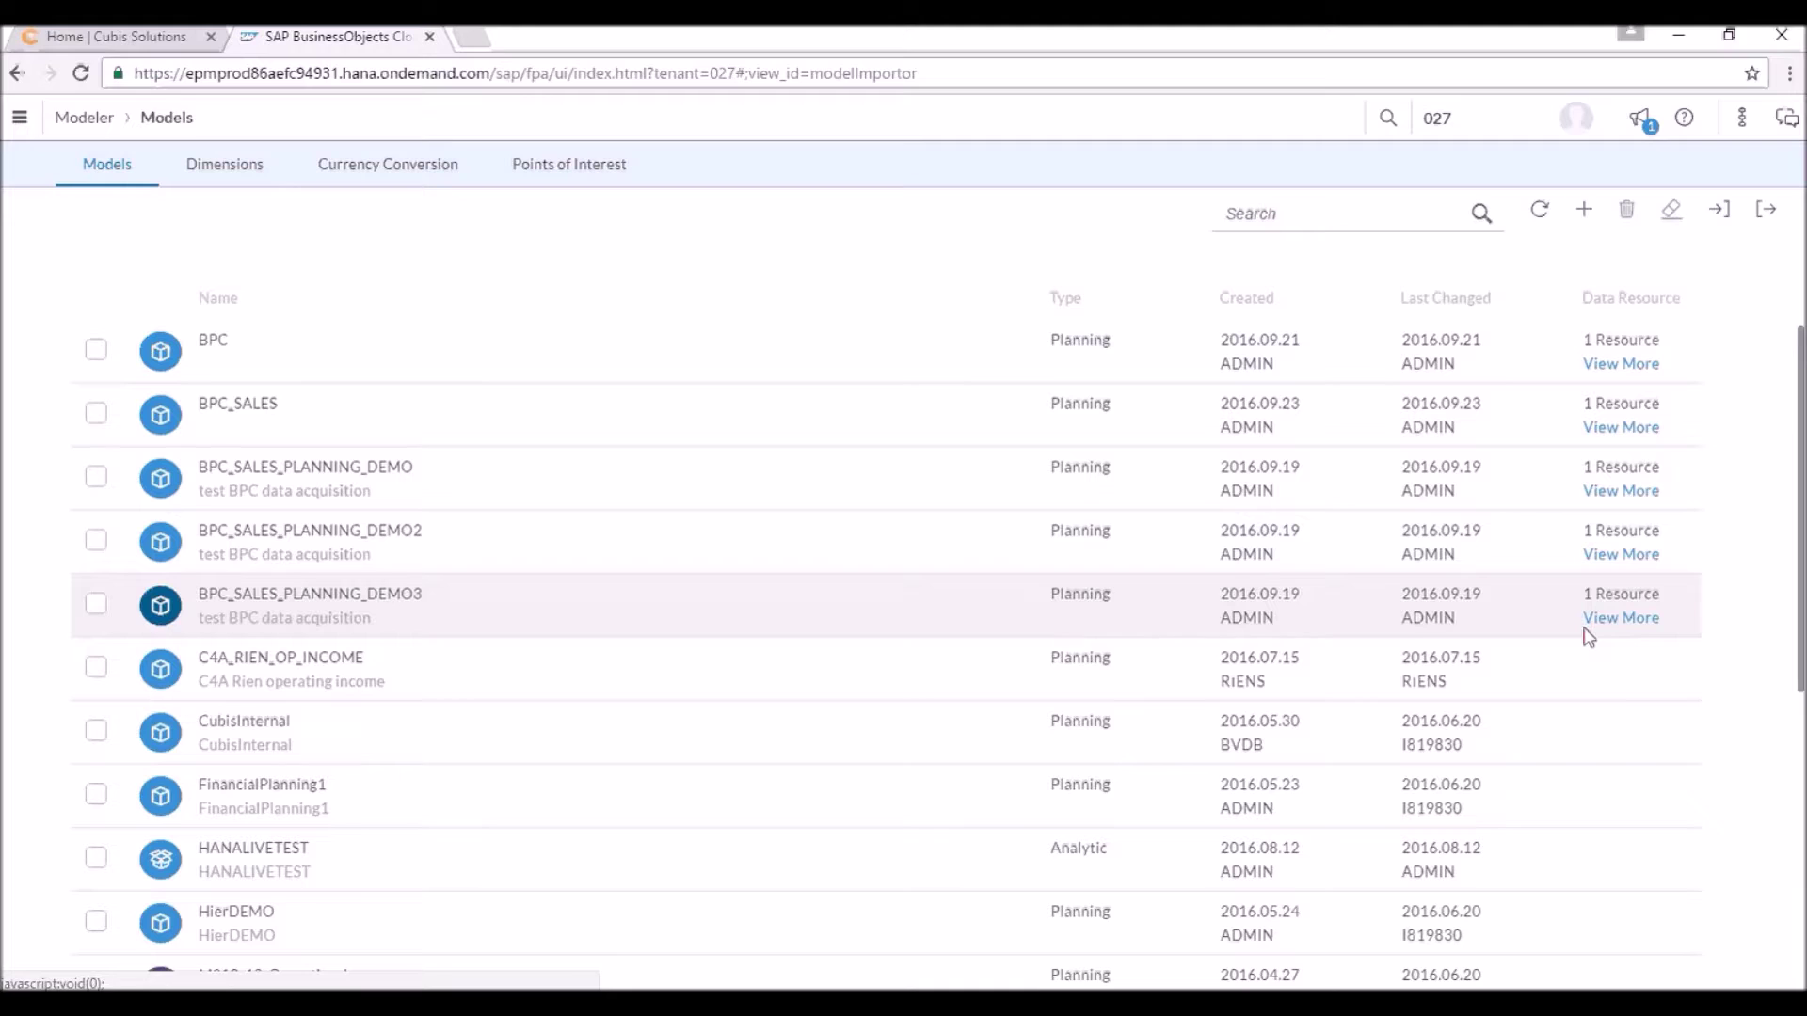
left_click(1639, 619)
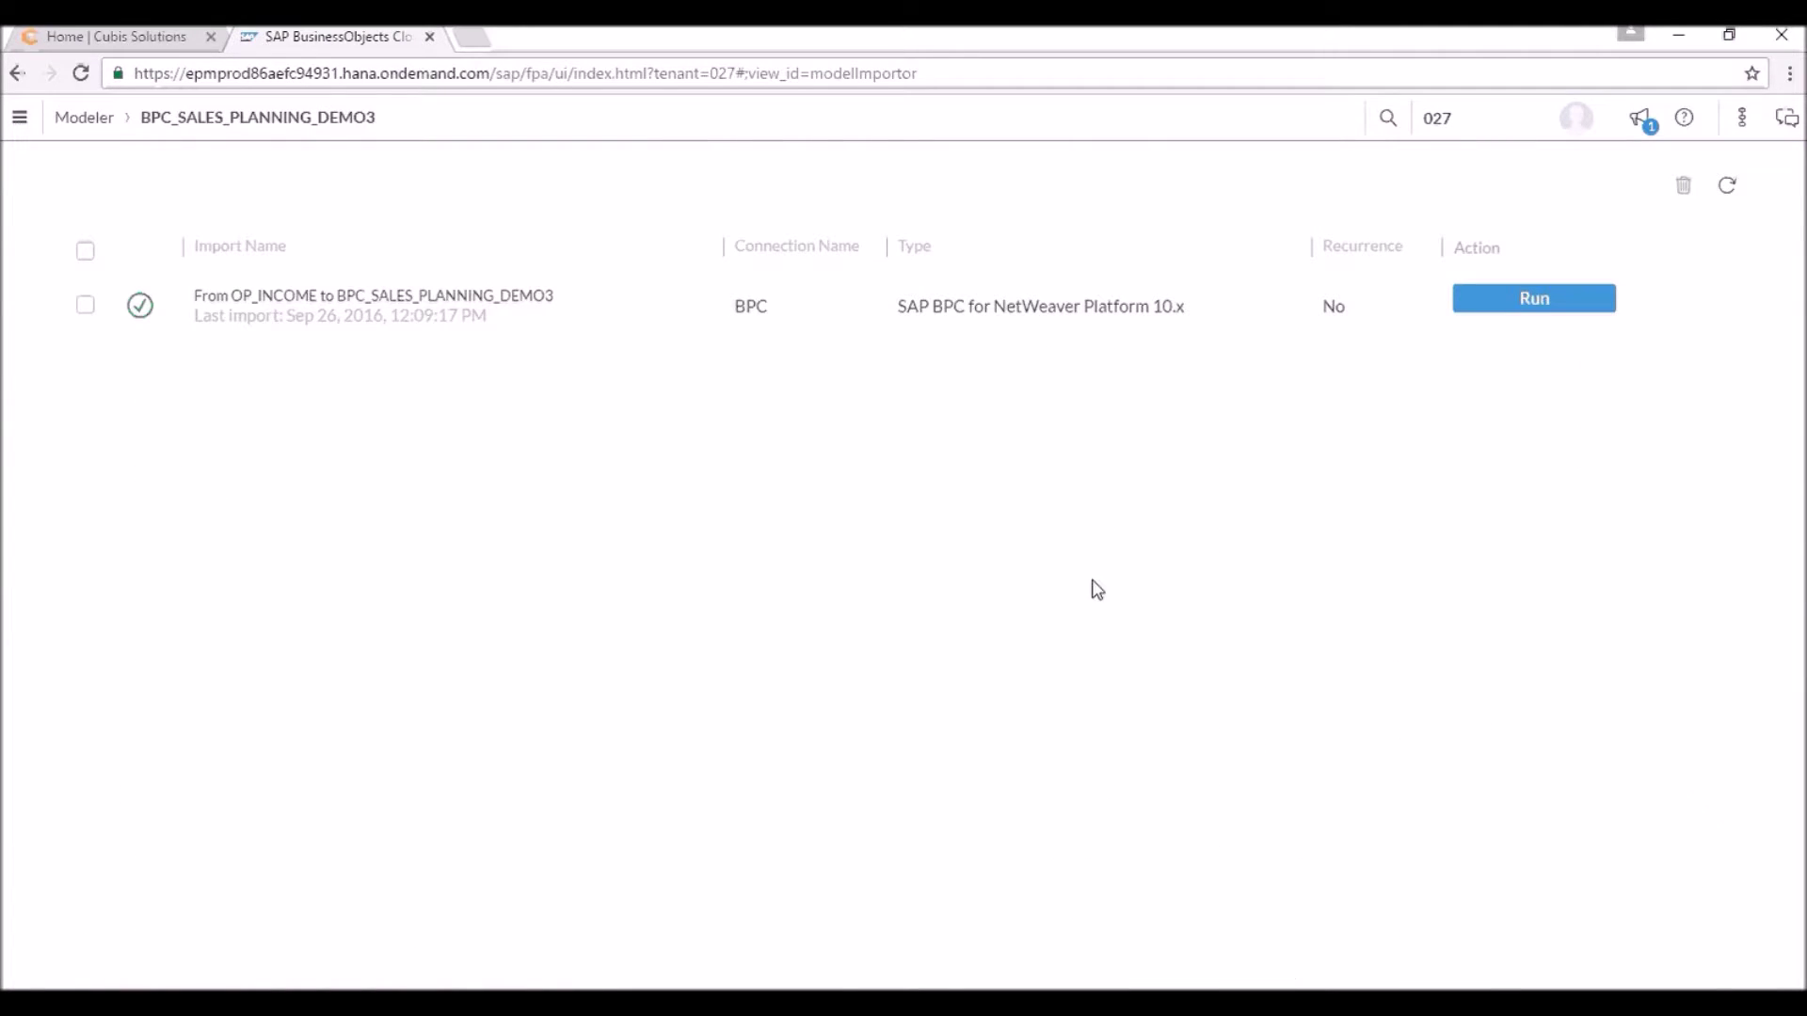
left_click(1549, 299)
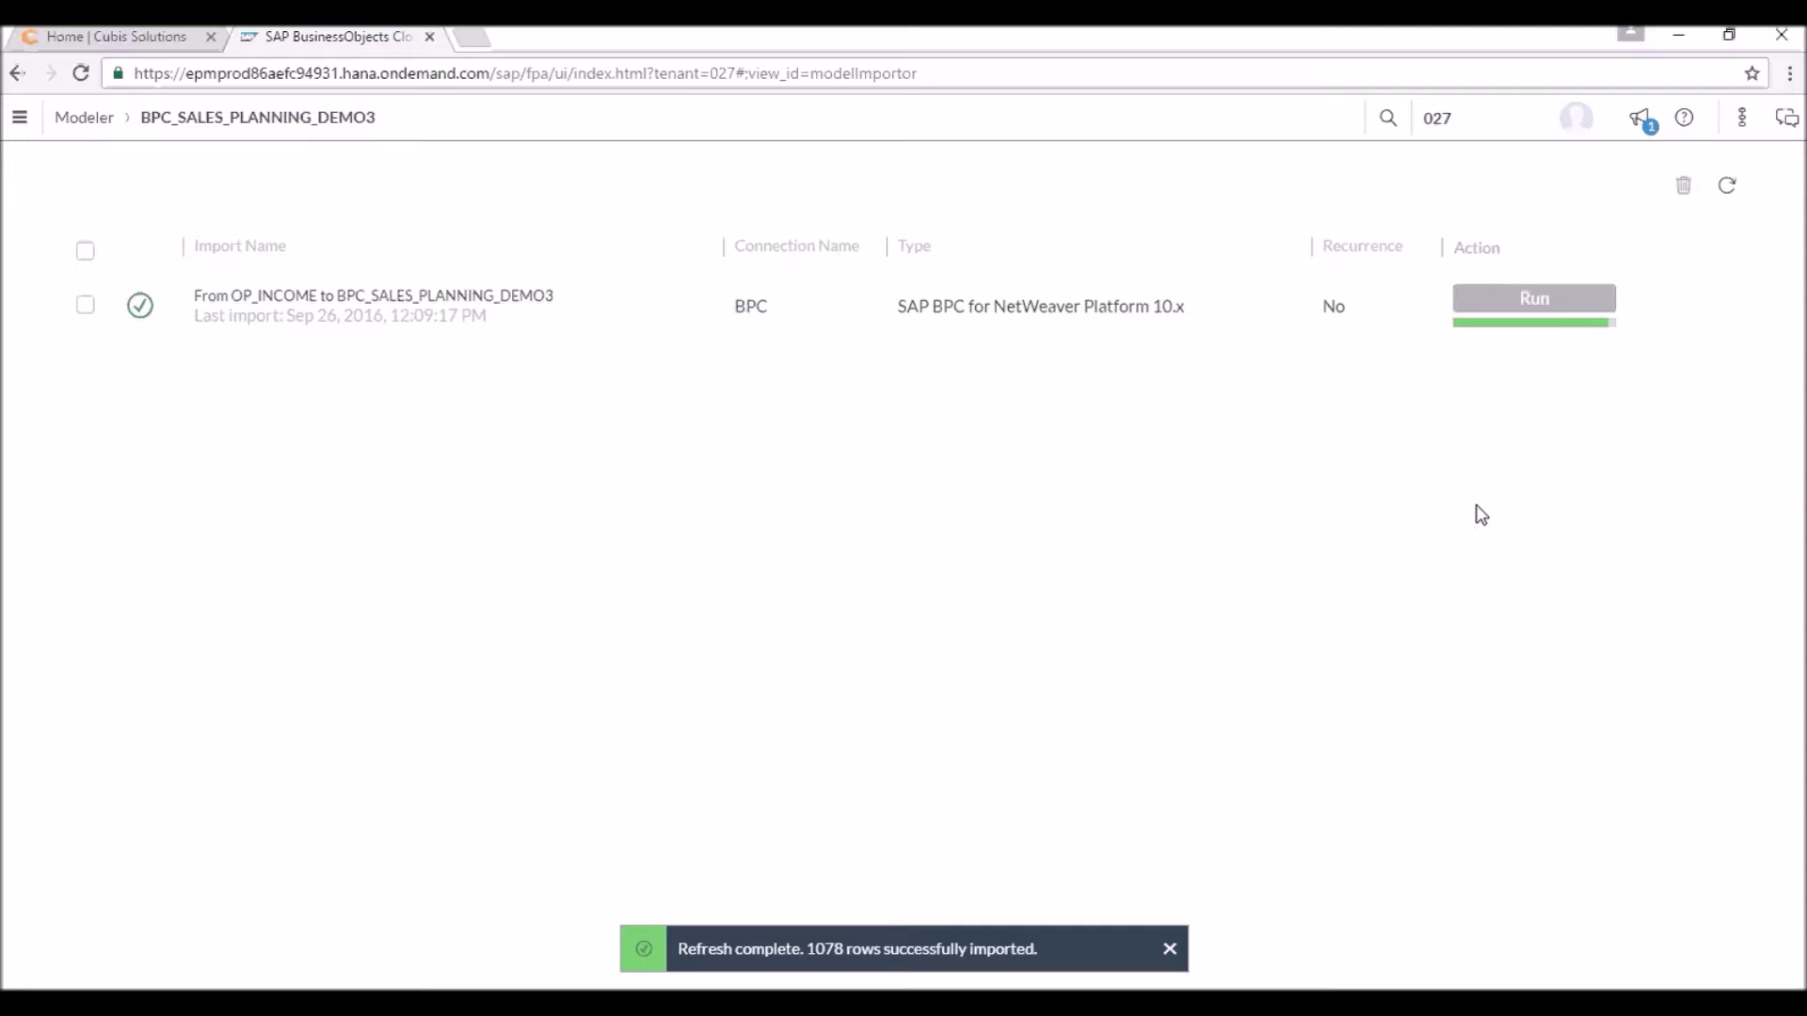
Step: Open the BPC_SALES_PLANNING_DEMO3 story from the list of stories
left_click(18, 118)
left_click(103, 284)
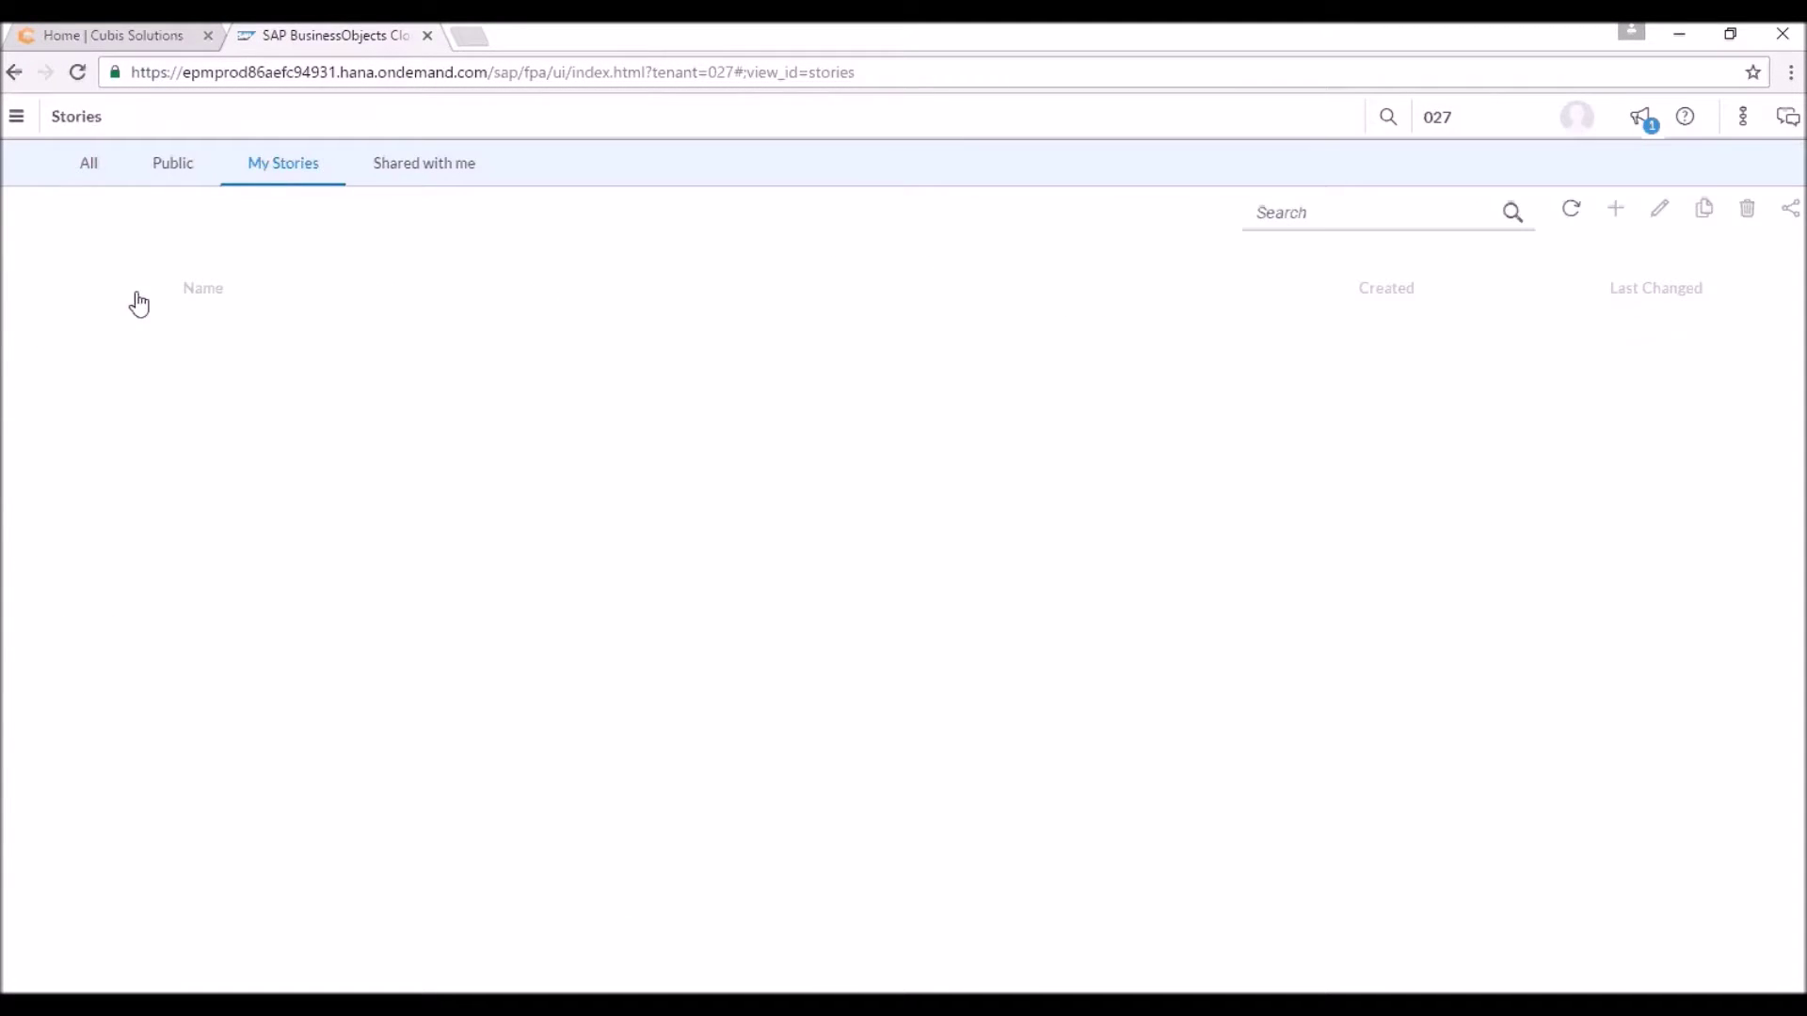
left_click(315, 464)
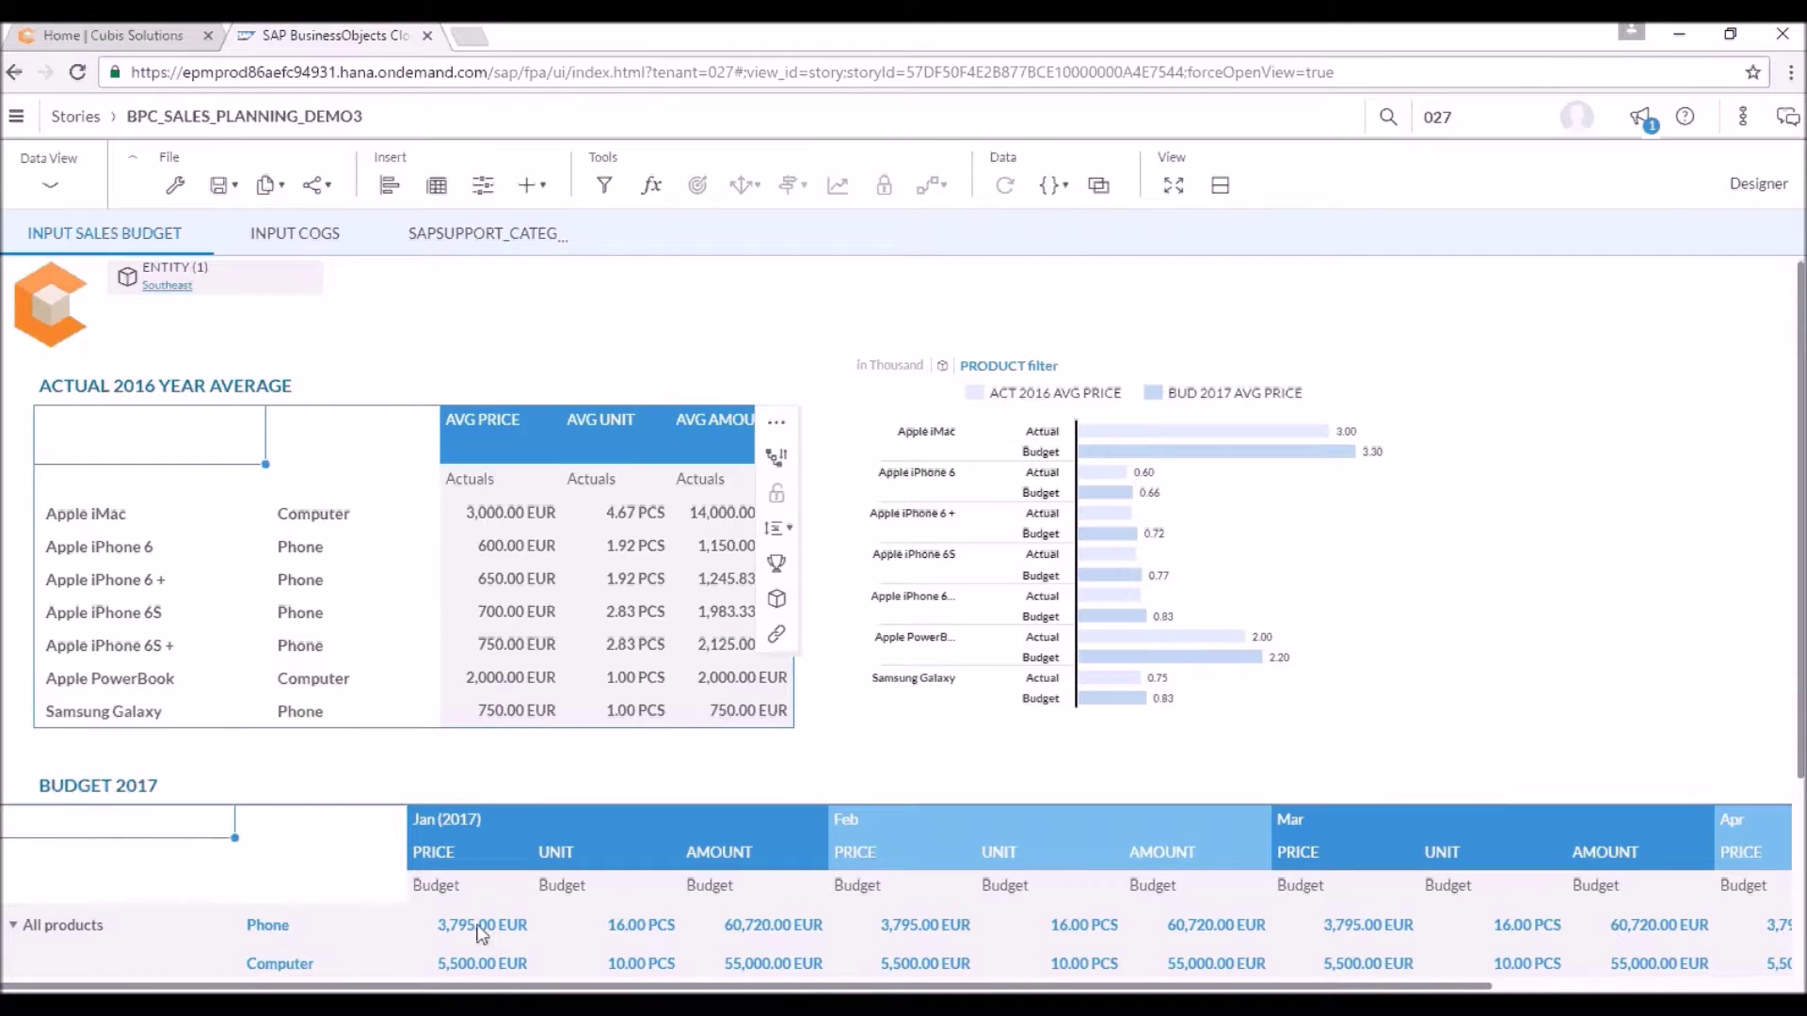
Step: Copy the version shown in the BUDGET 2017 table to a private version named WCS2
left_click(480, 927)
scroll(659, 800, "down", 3)
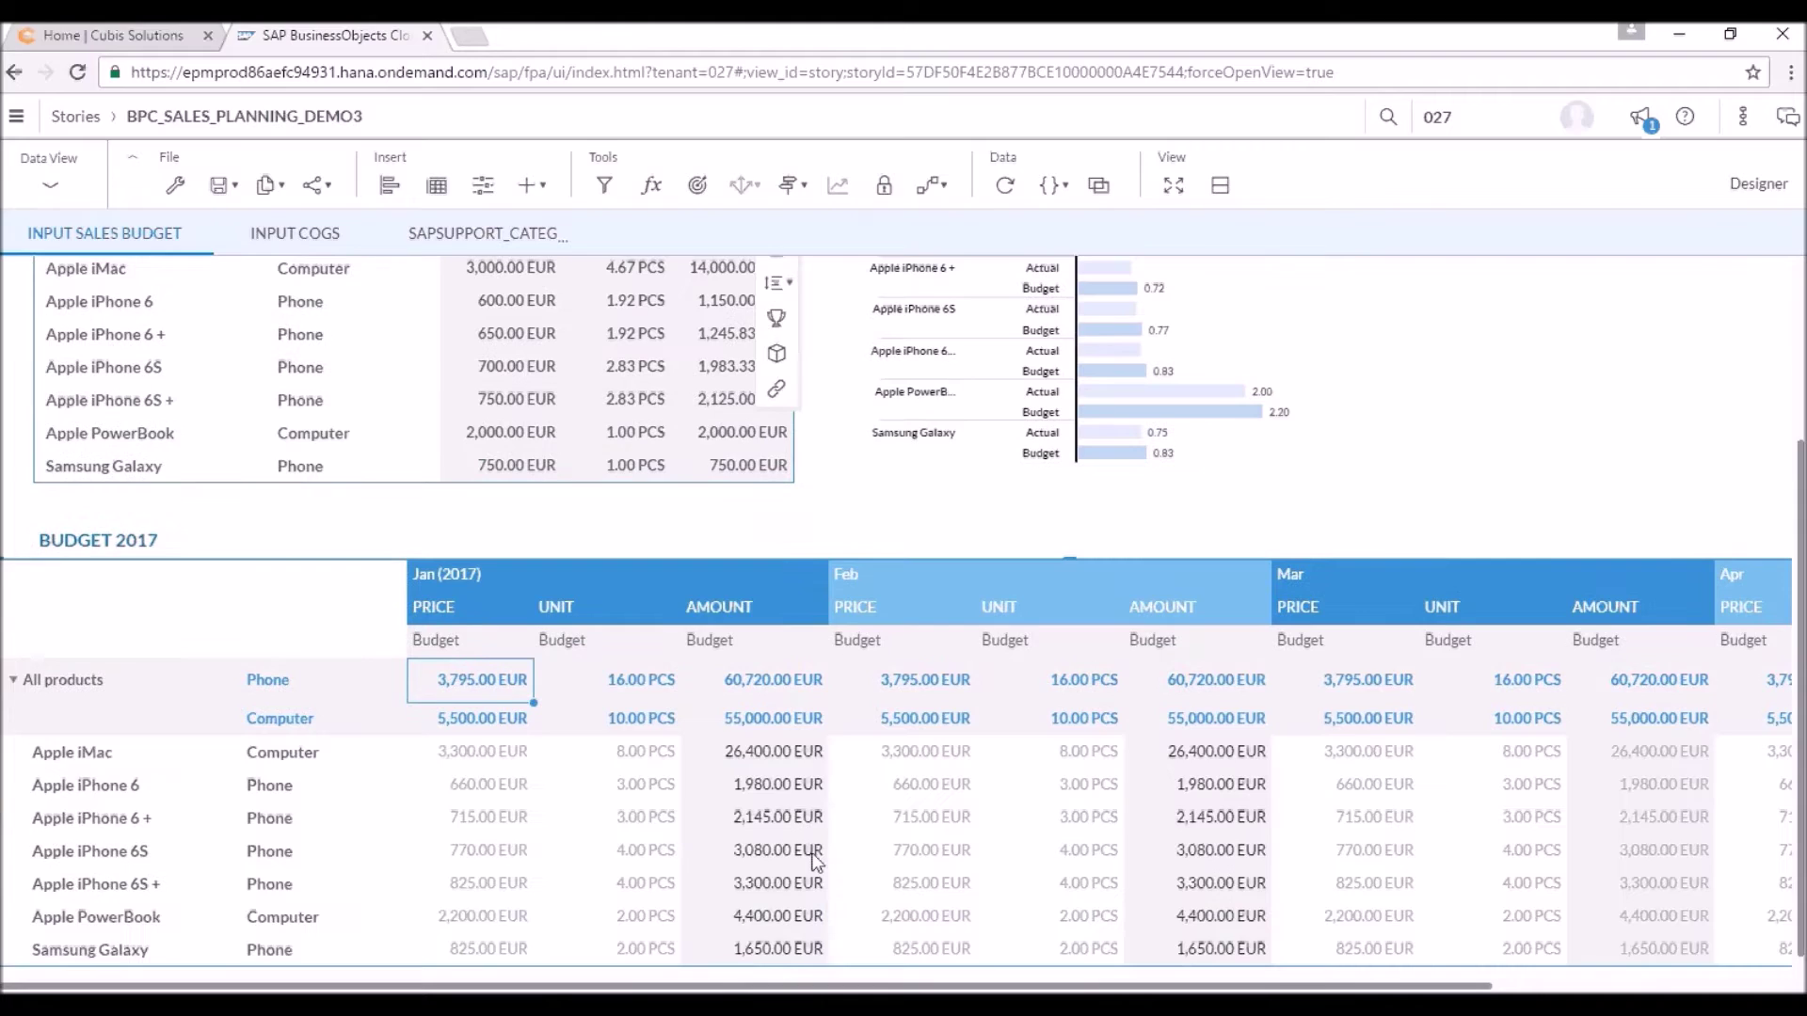
left_click(945, 188)
left_click(979, 355)
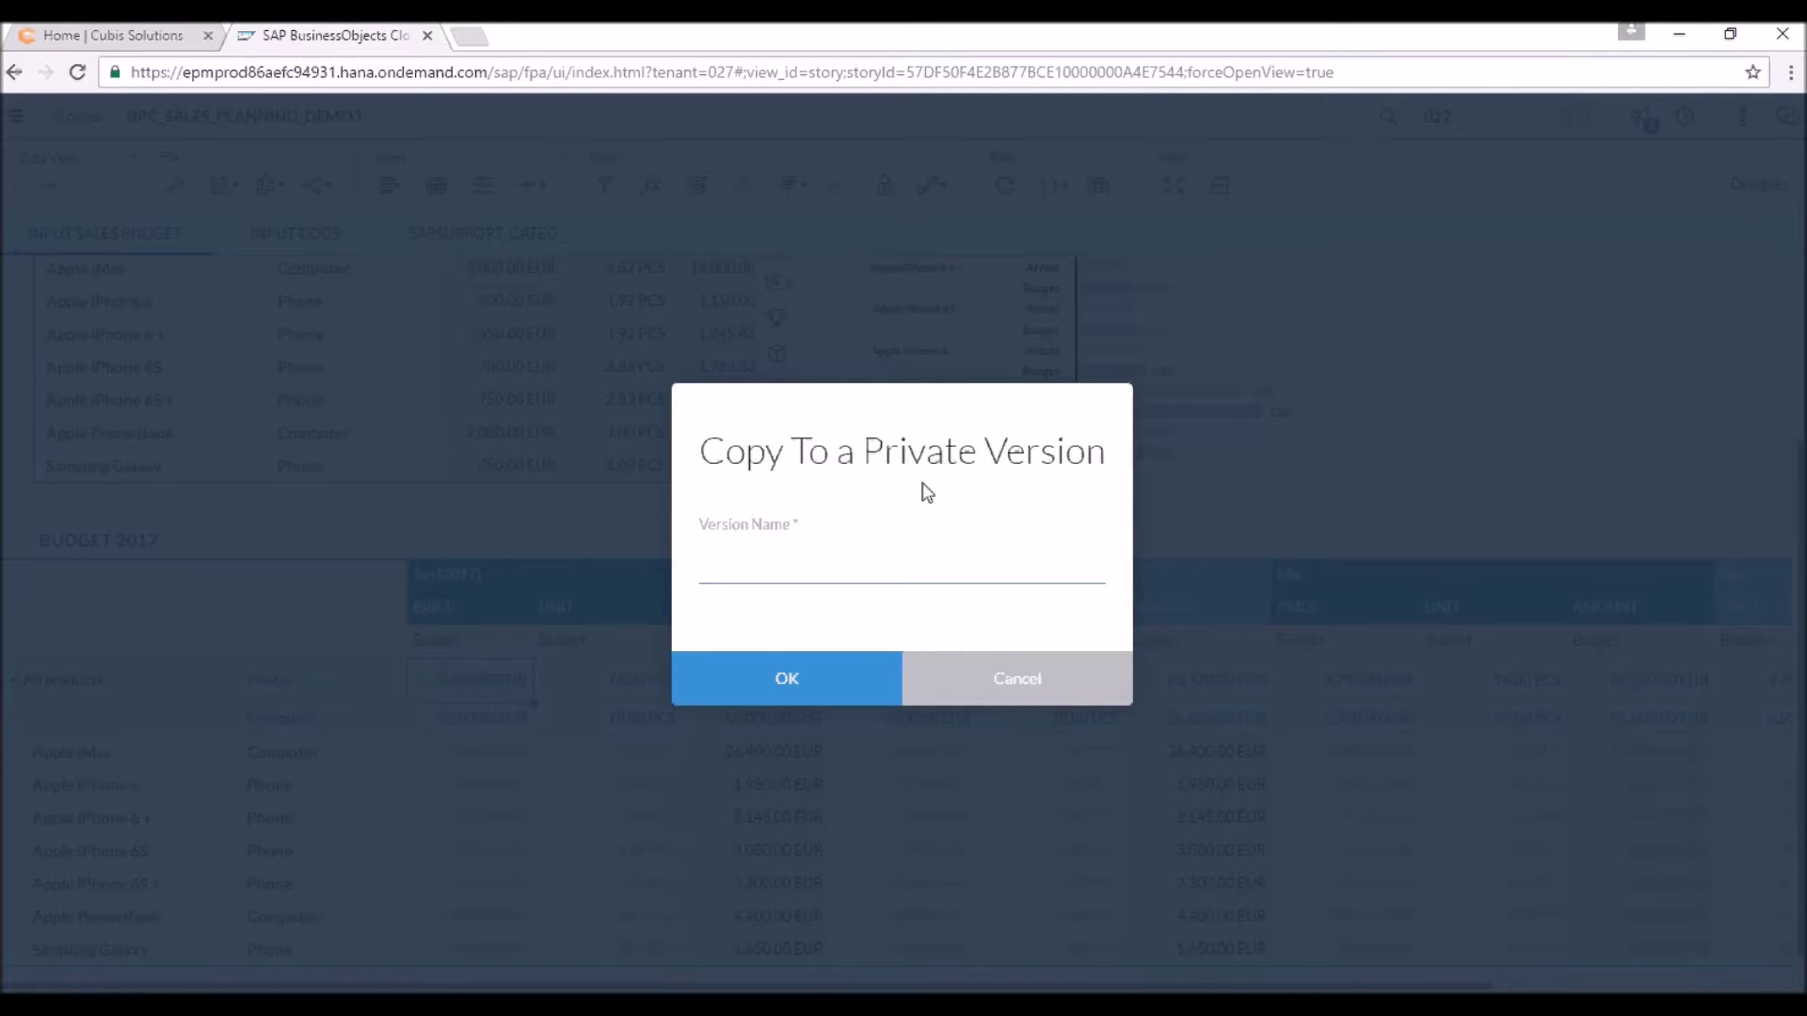
type("wcs")
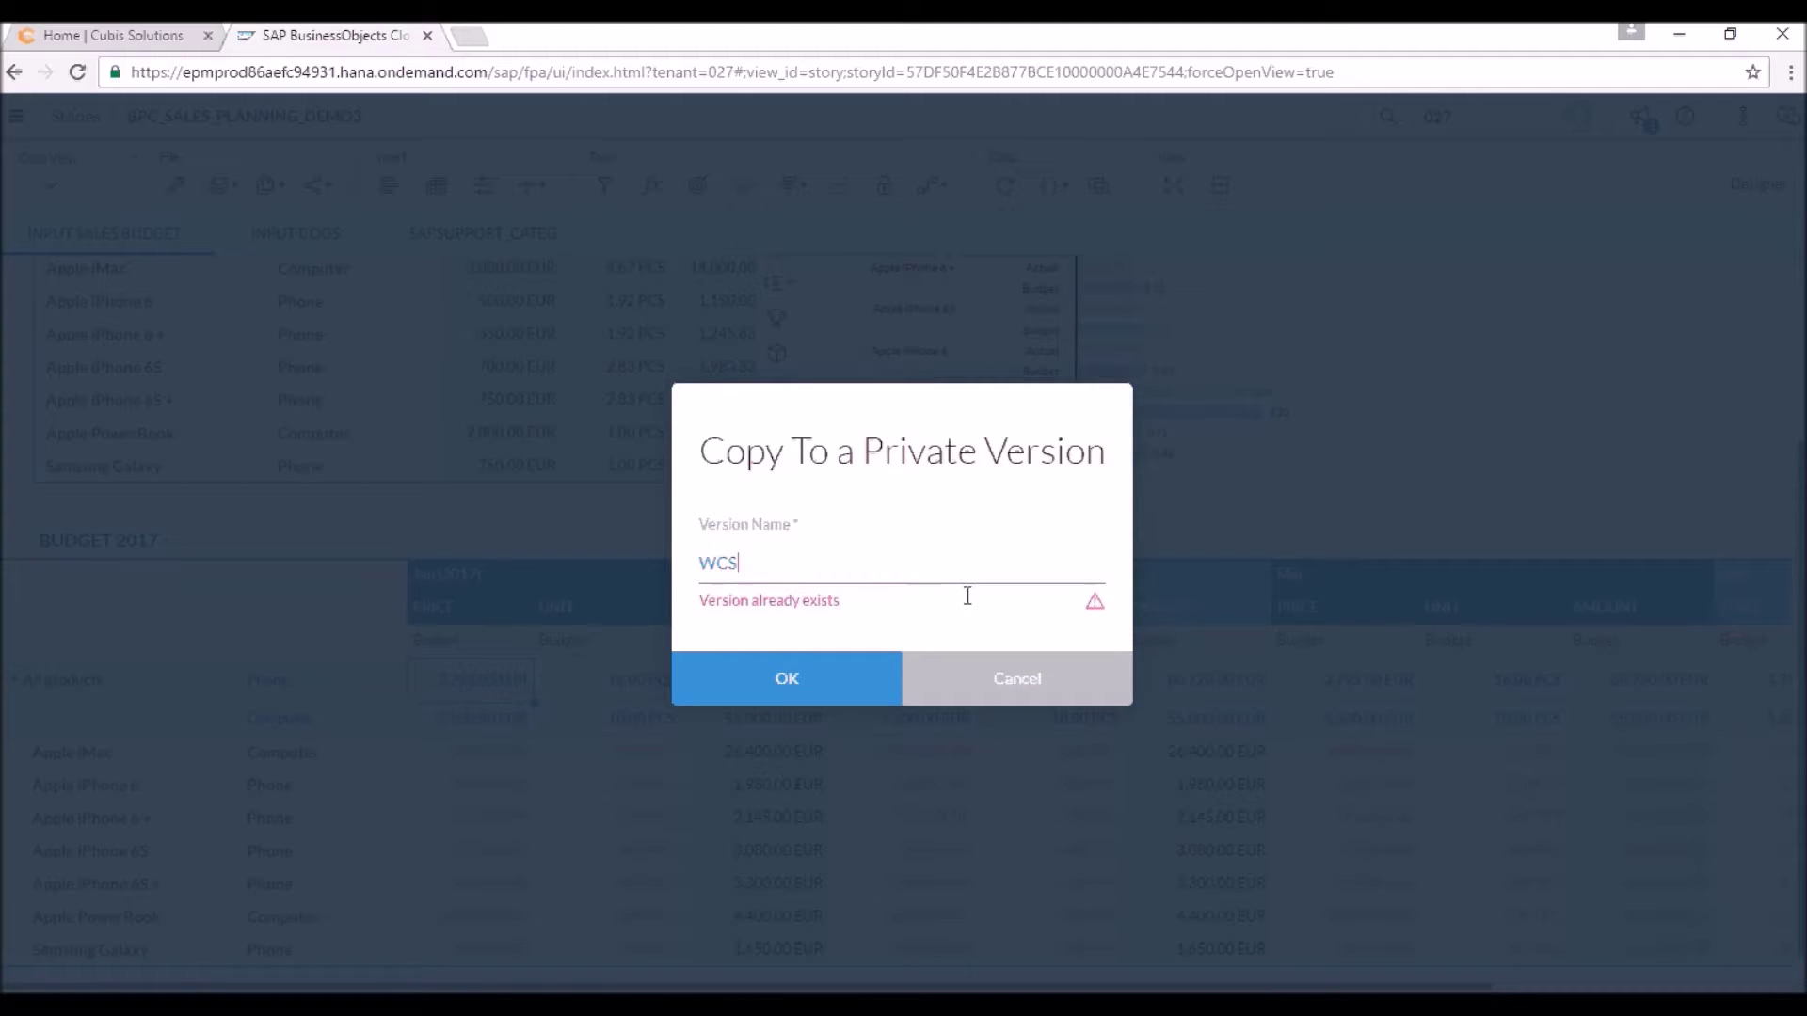
type("2")
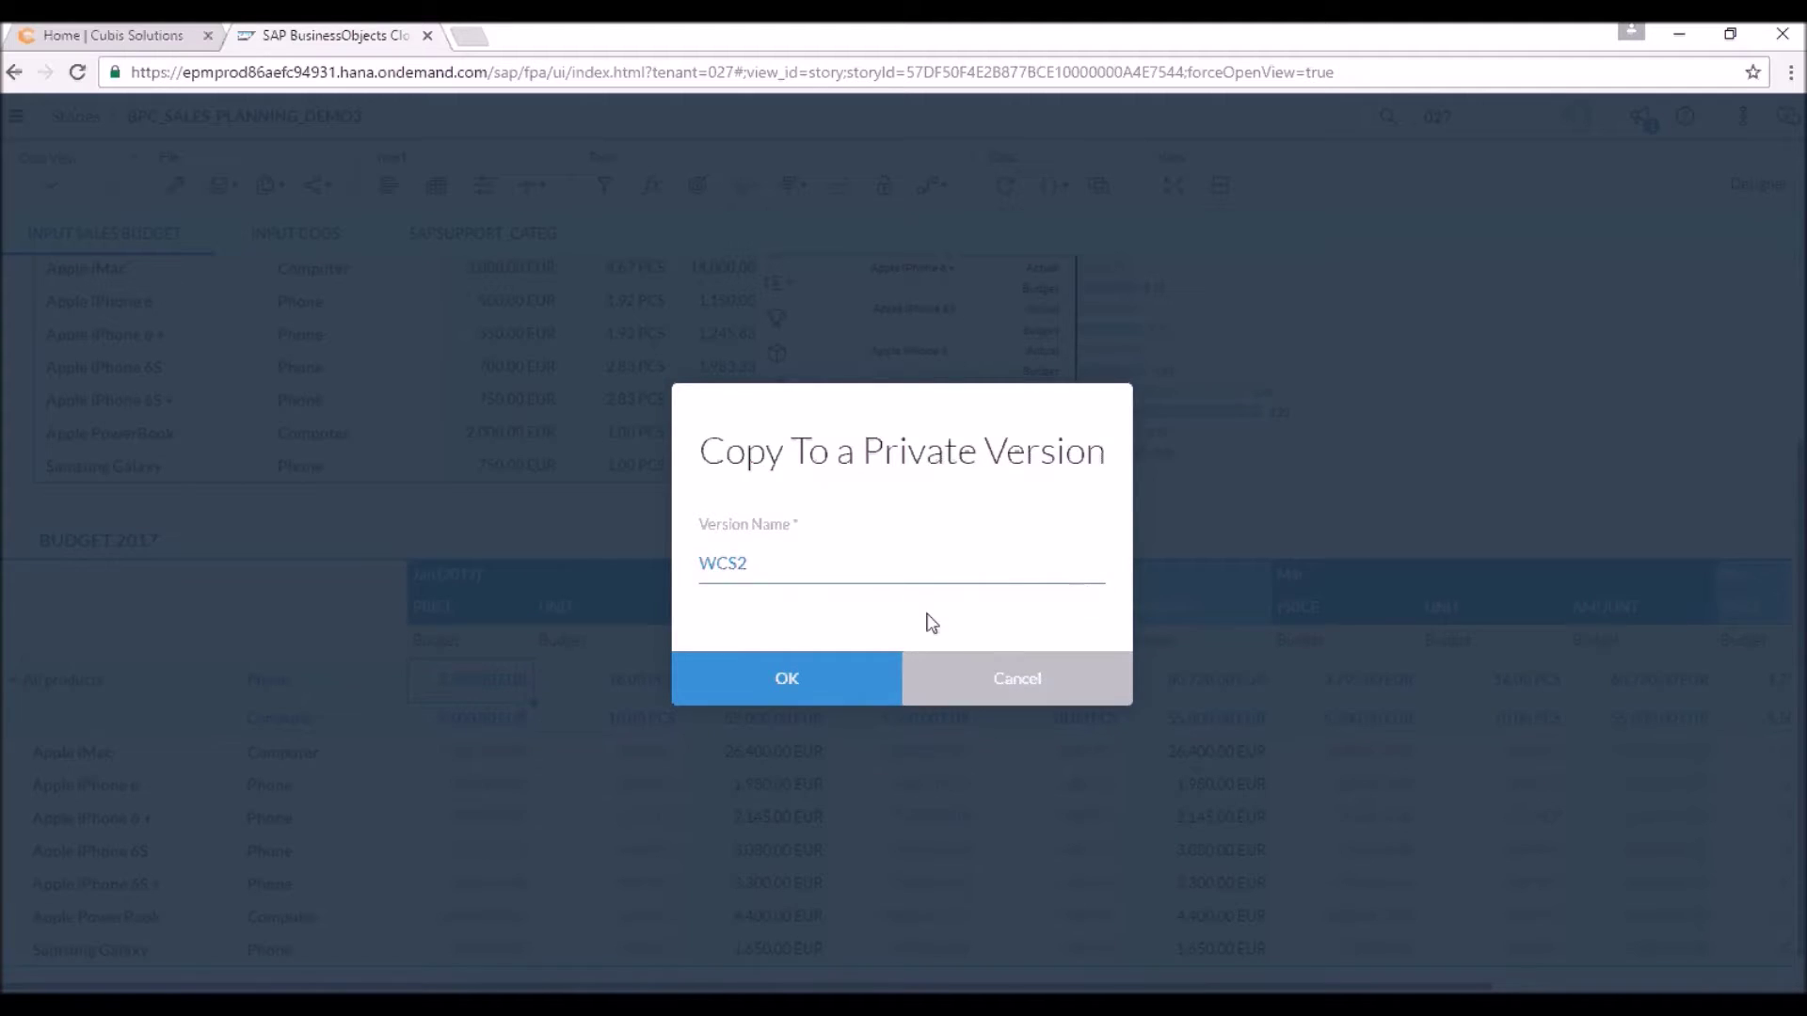
left_click(818, 681)
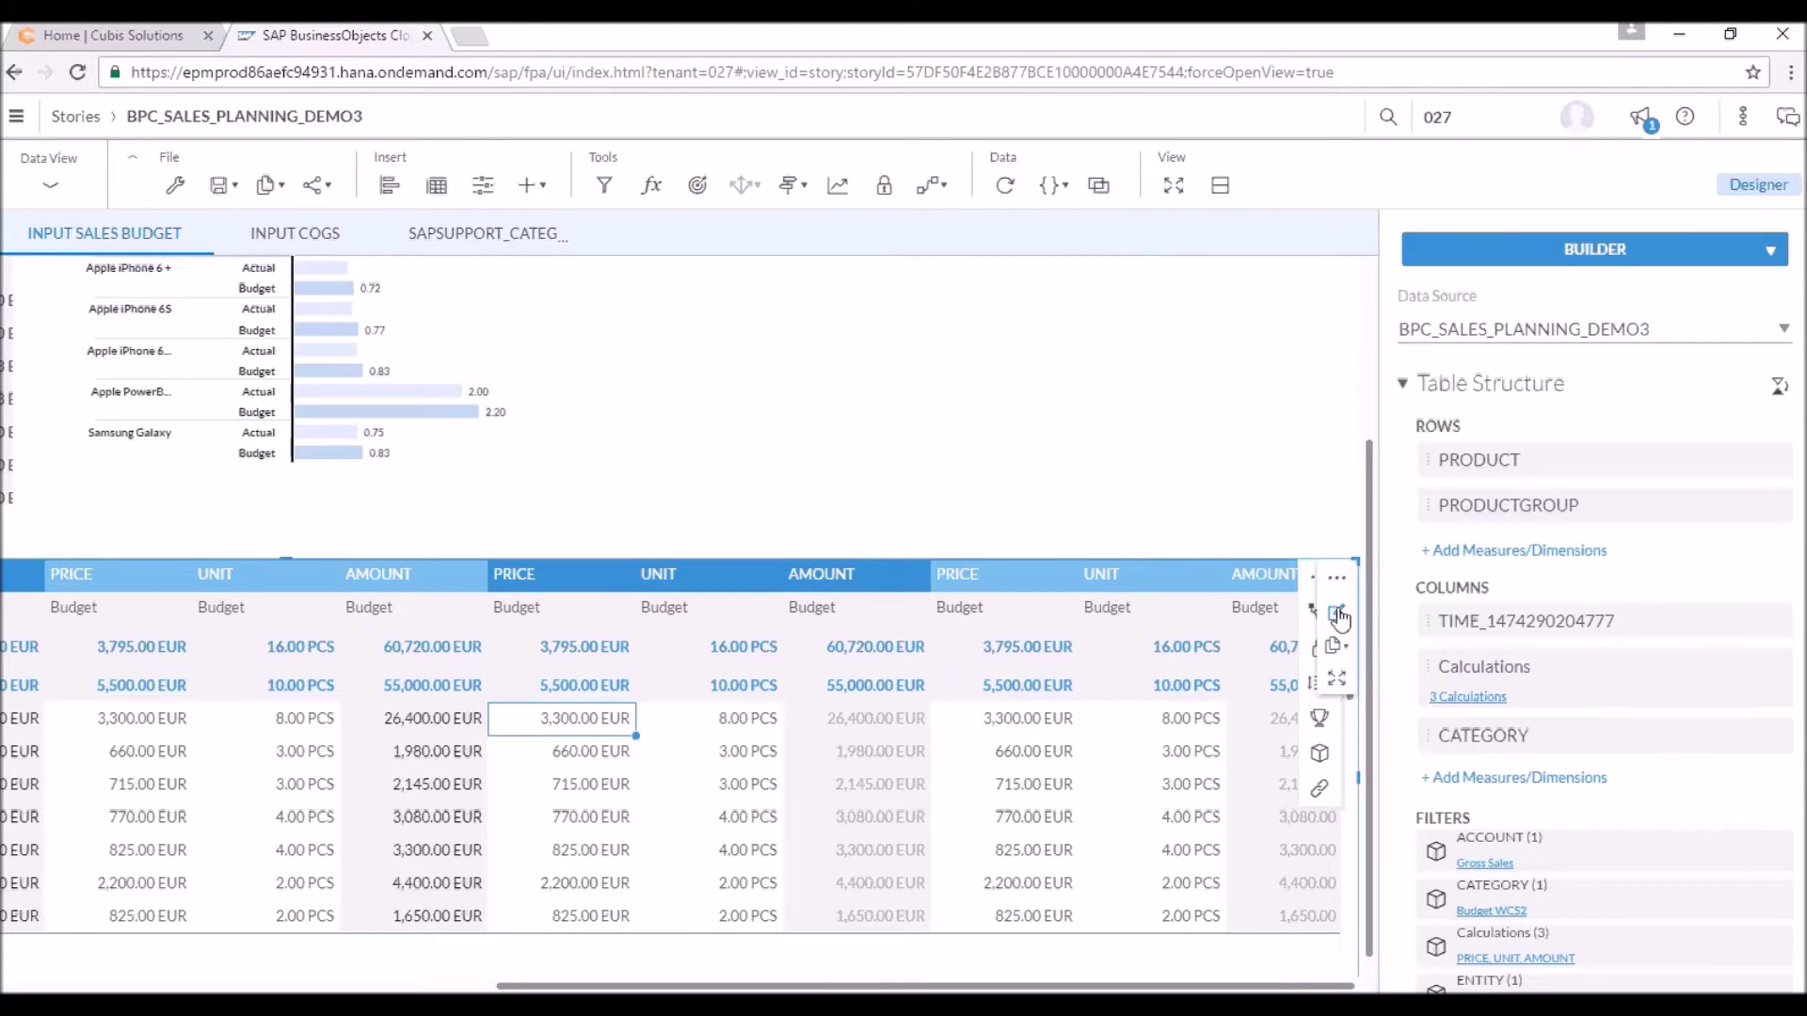
Step: Start a new input task for the BUDGET 2017 table and name it WORSTCASE
left_click(1338, 614)
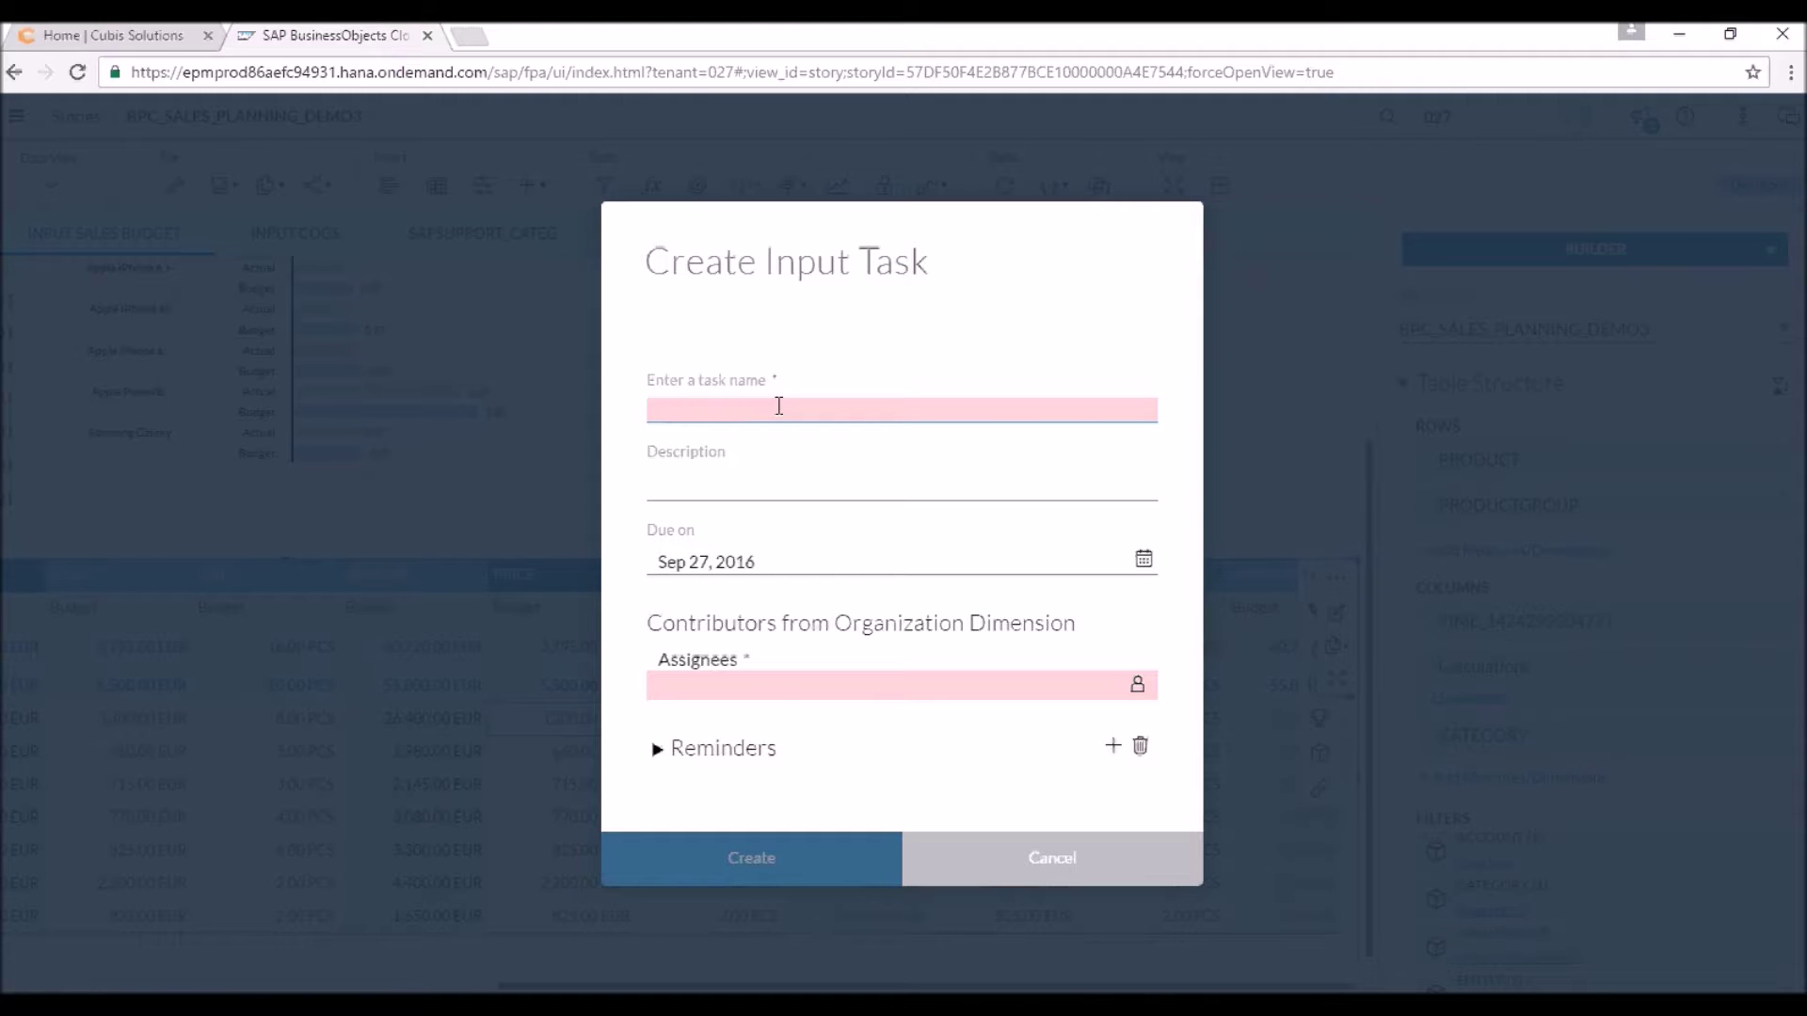
type("WORSTCASE")
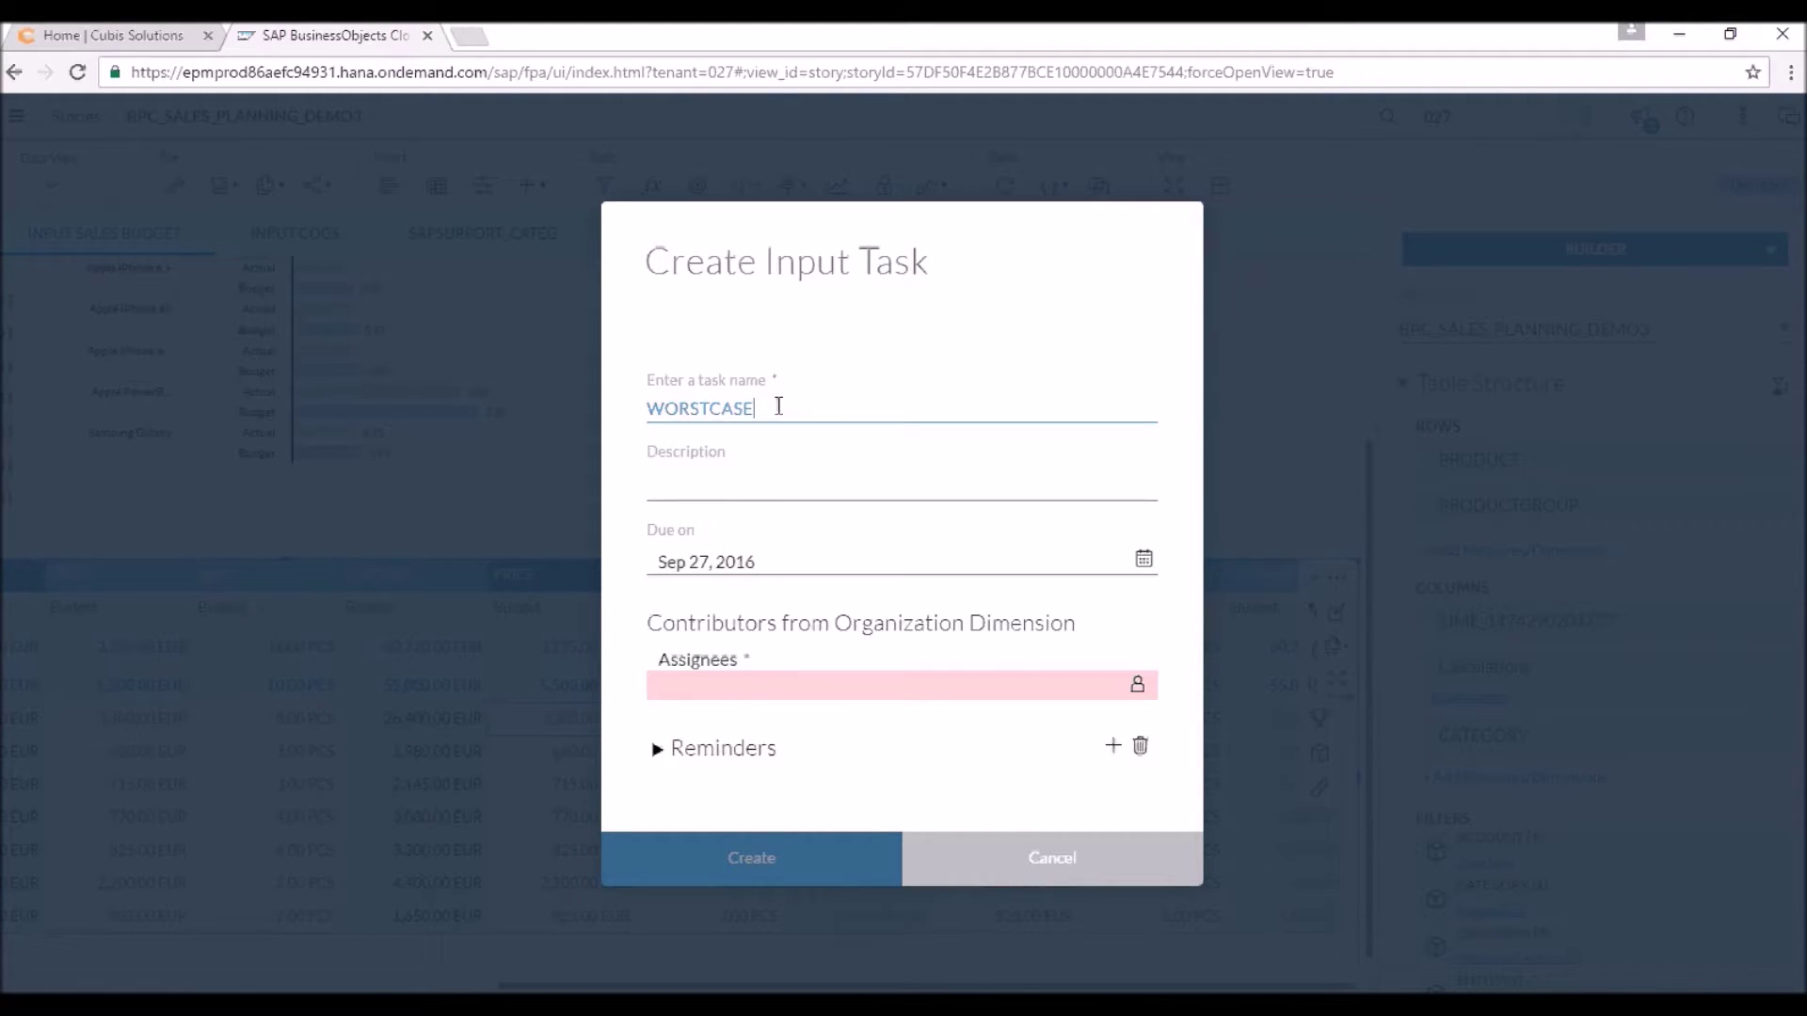
left_click(672, 486)
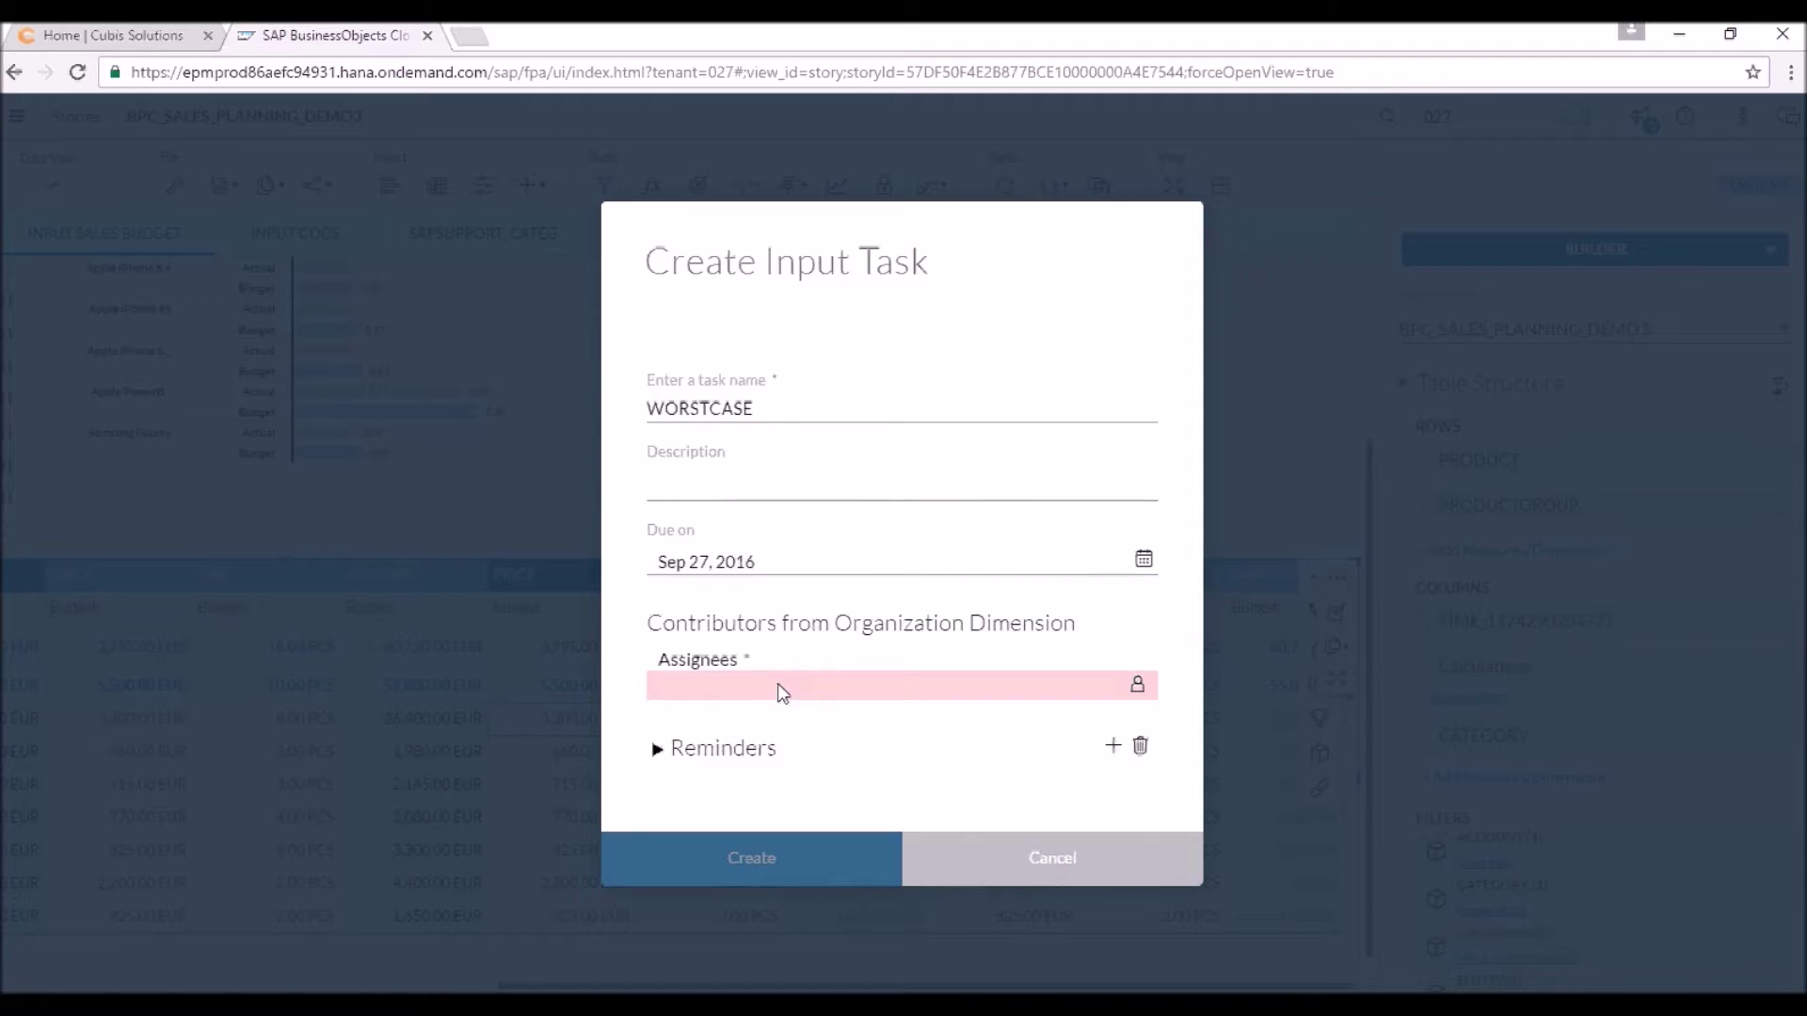
Step: Assign the WORSTCASE input task to the Southeast organization under East US
left_click(1137, 685)
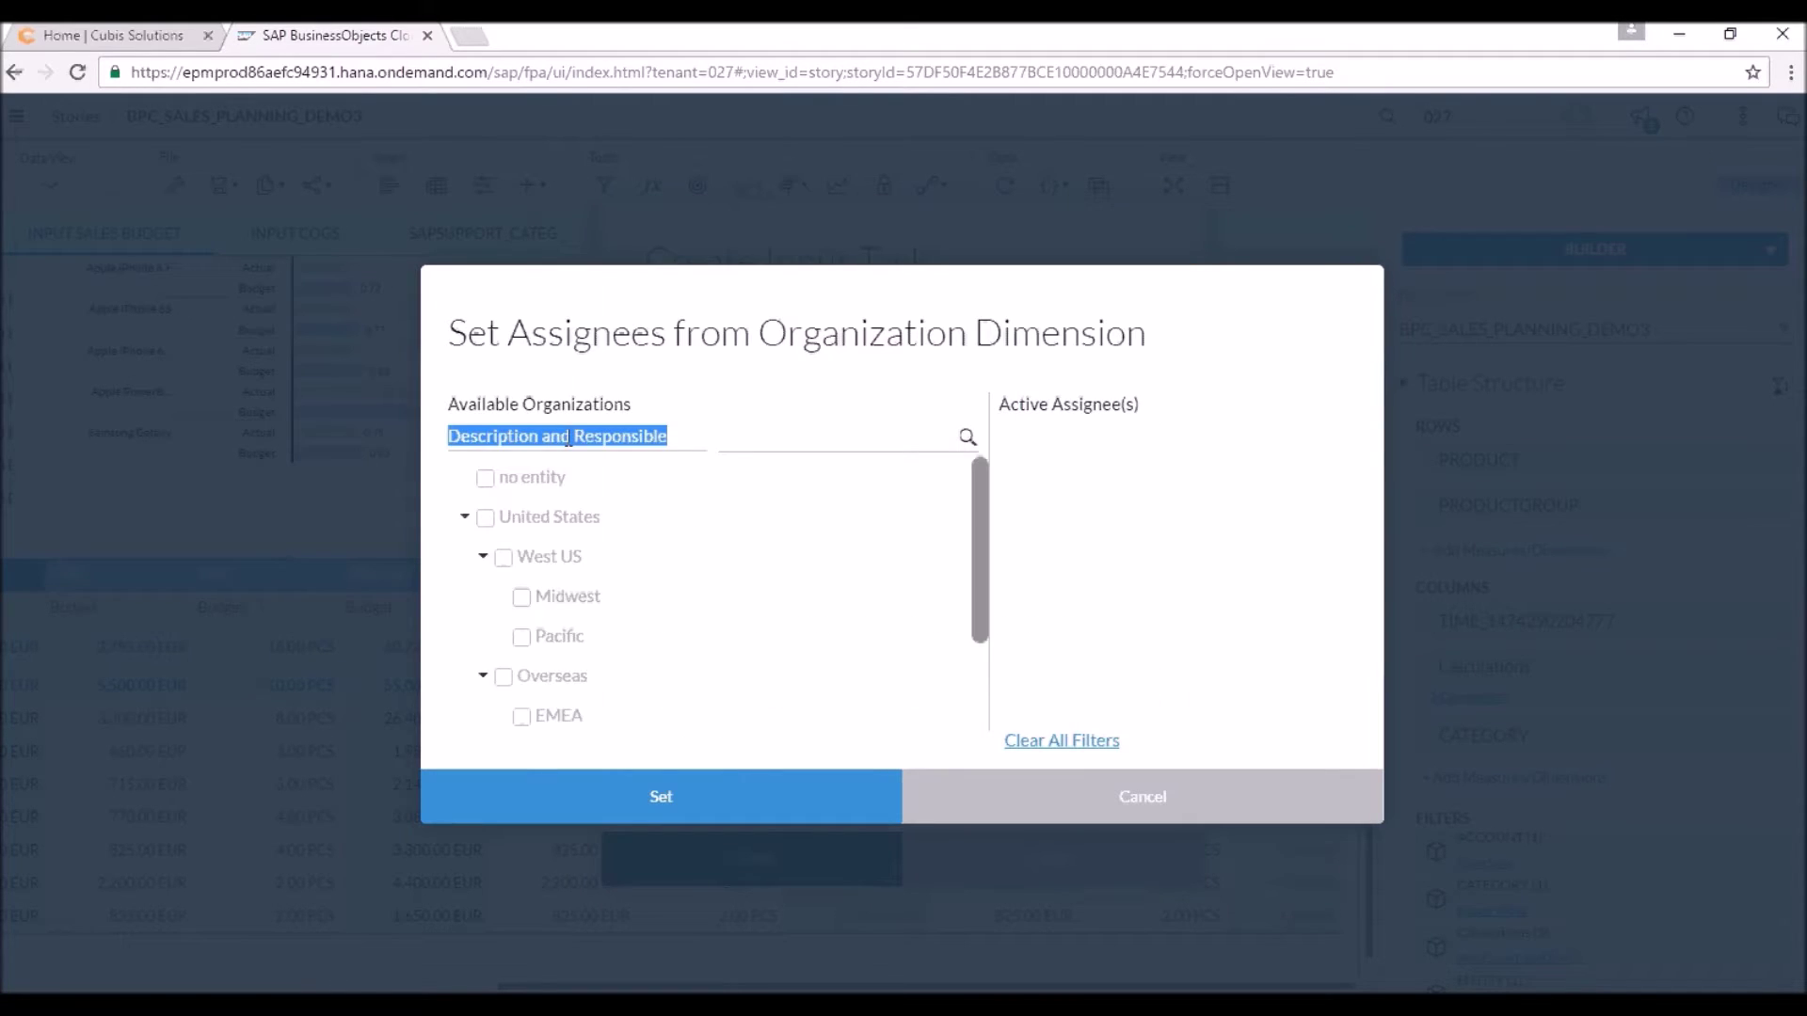
scroll(740, 642, "down", 1)
scroll(740, 642, "down", 3)
left_click(520, 722)
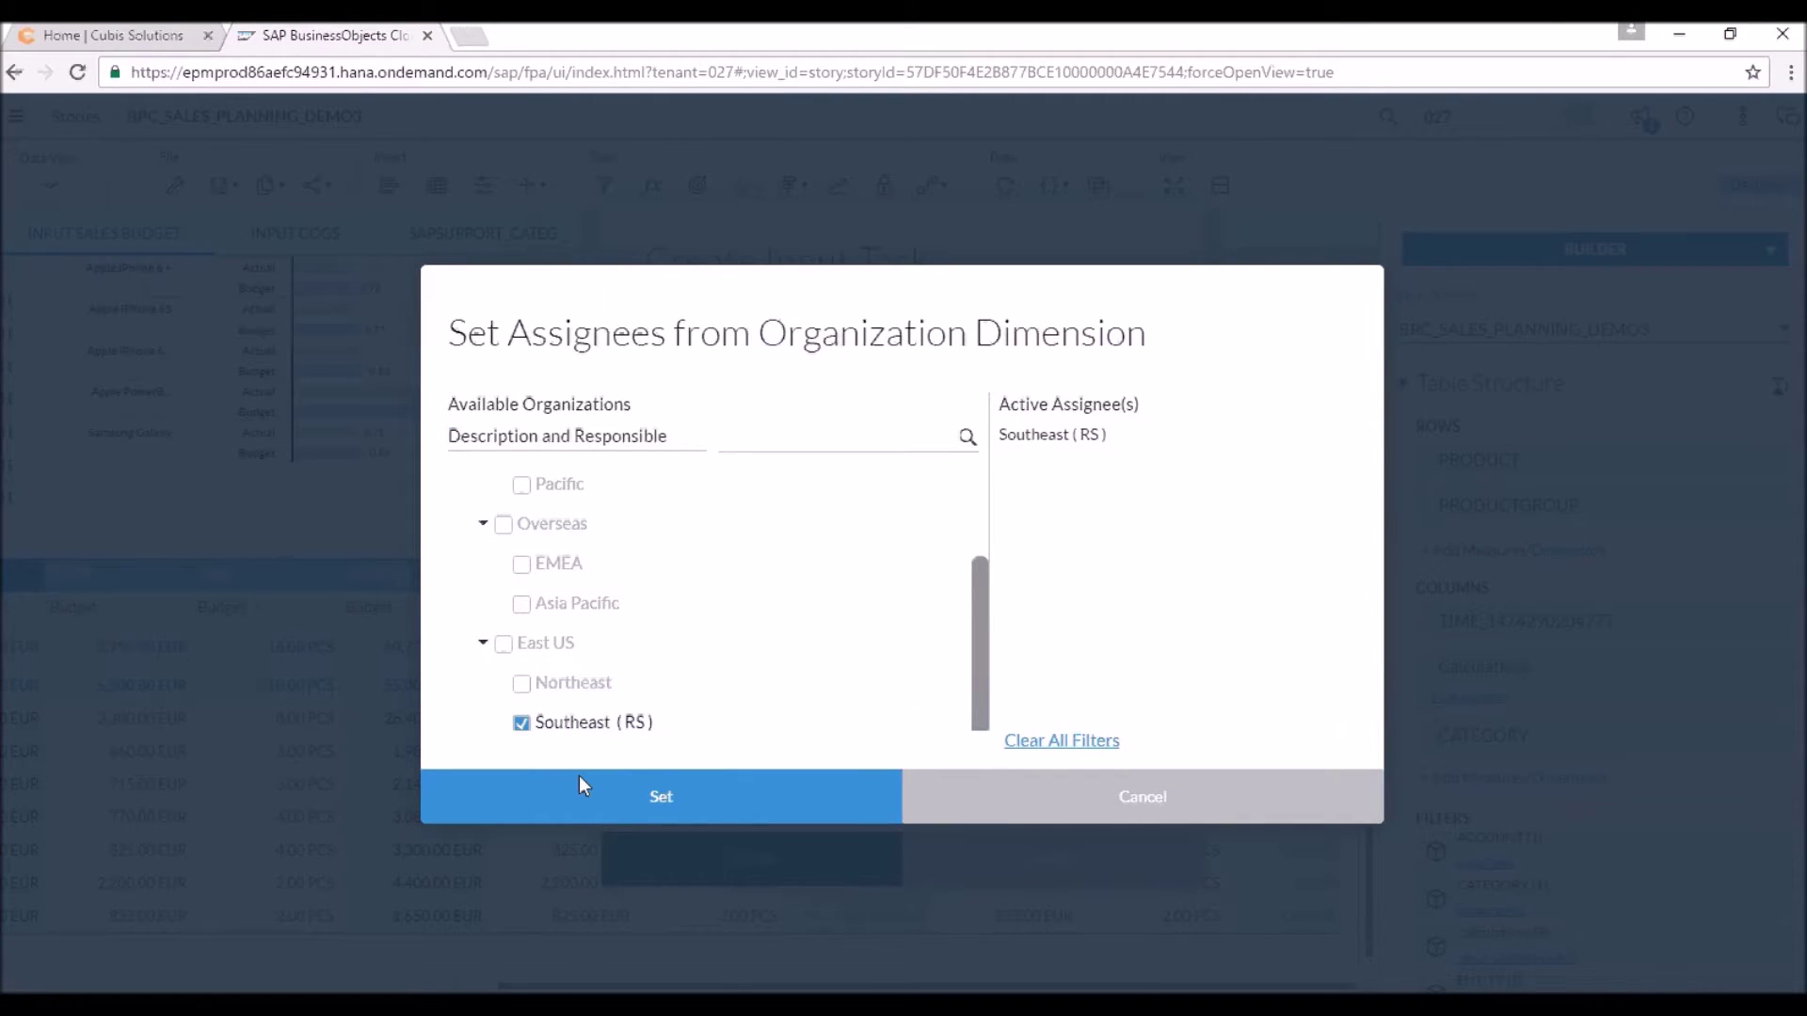
left_click(711, 803)
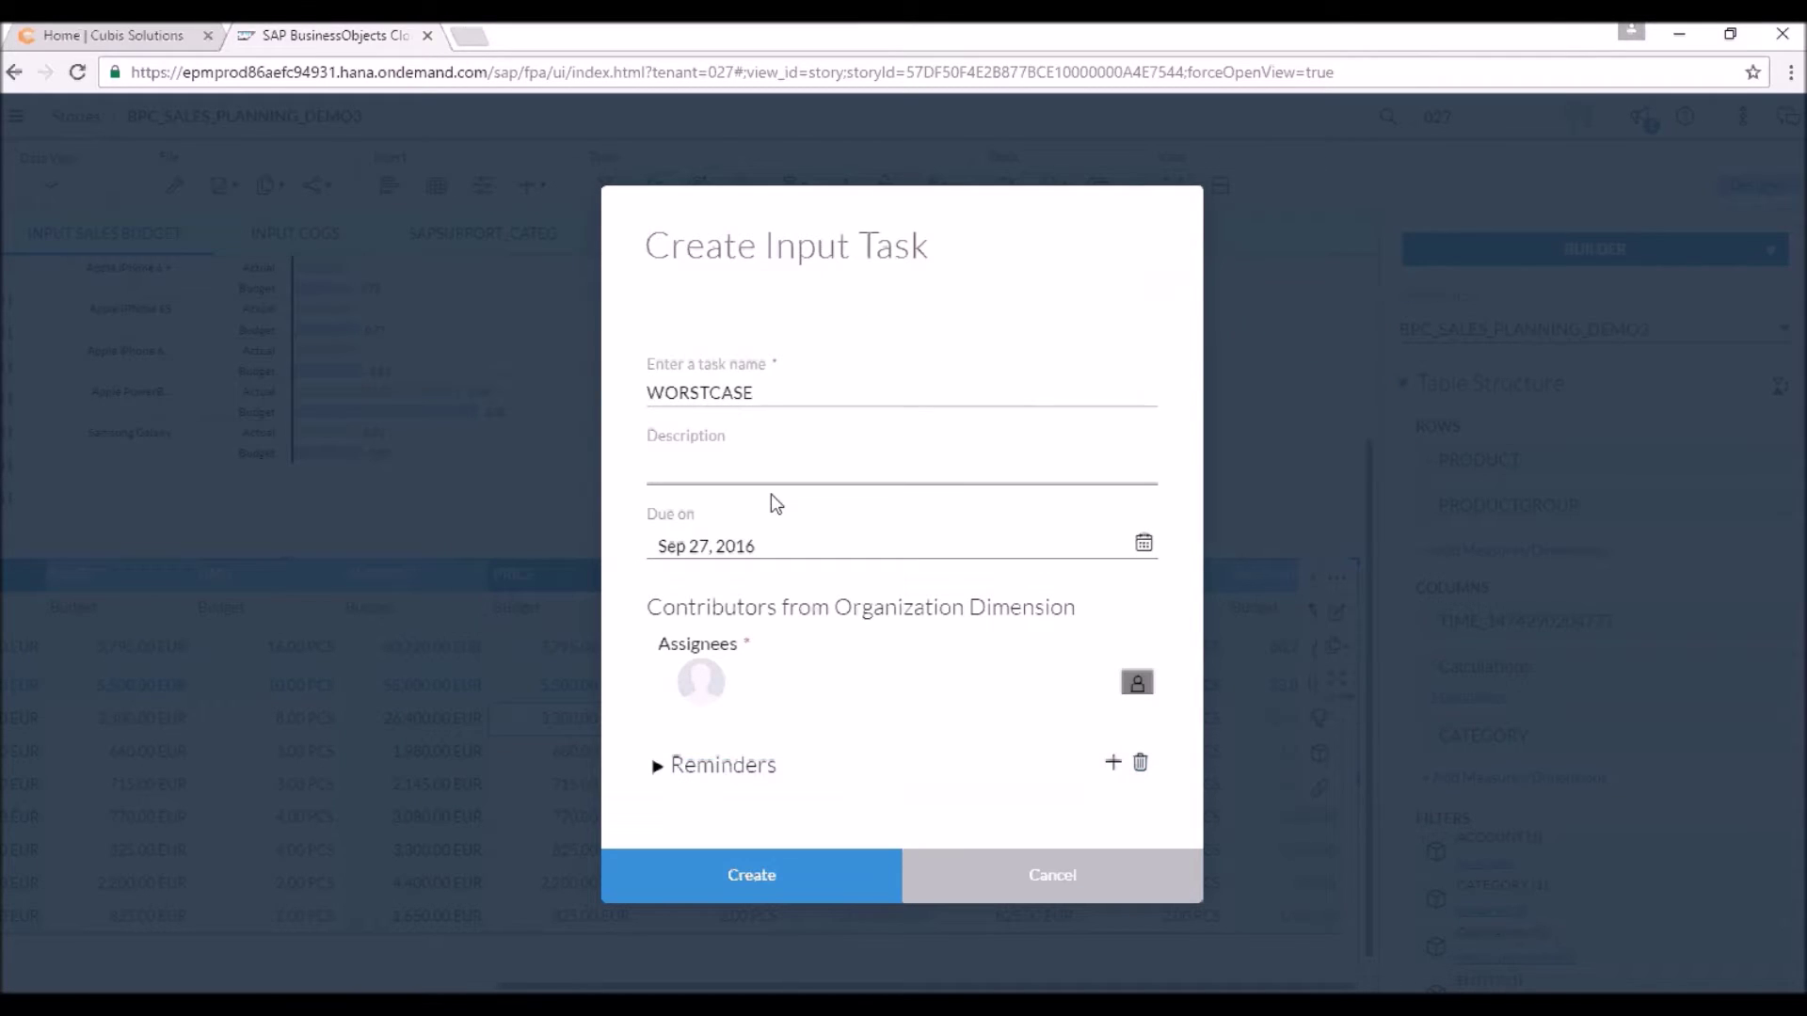
Step: Enter the description "please enter the worst case scenario" for the input task
left_click(732, 466)
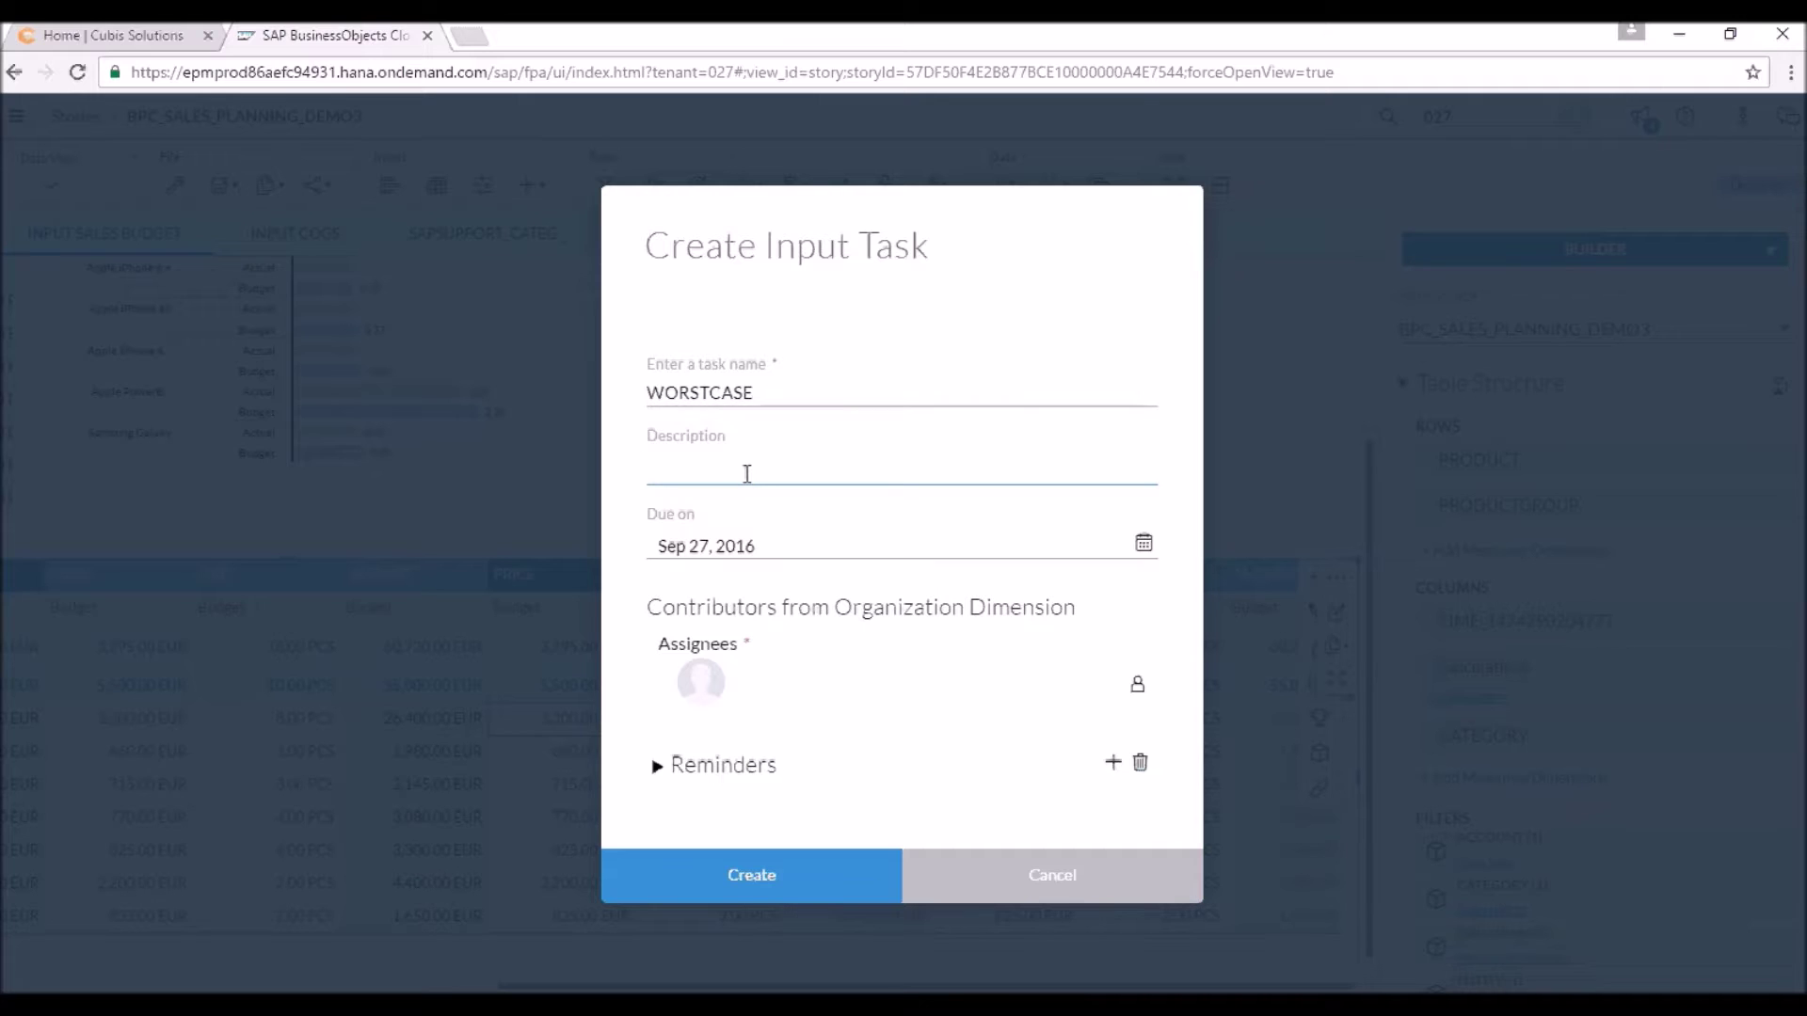
type("please entz")
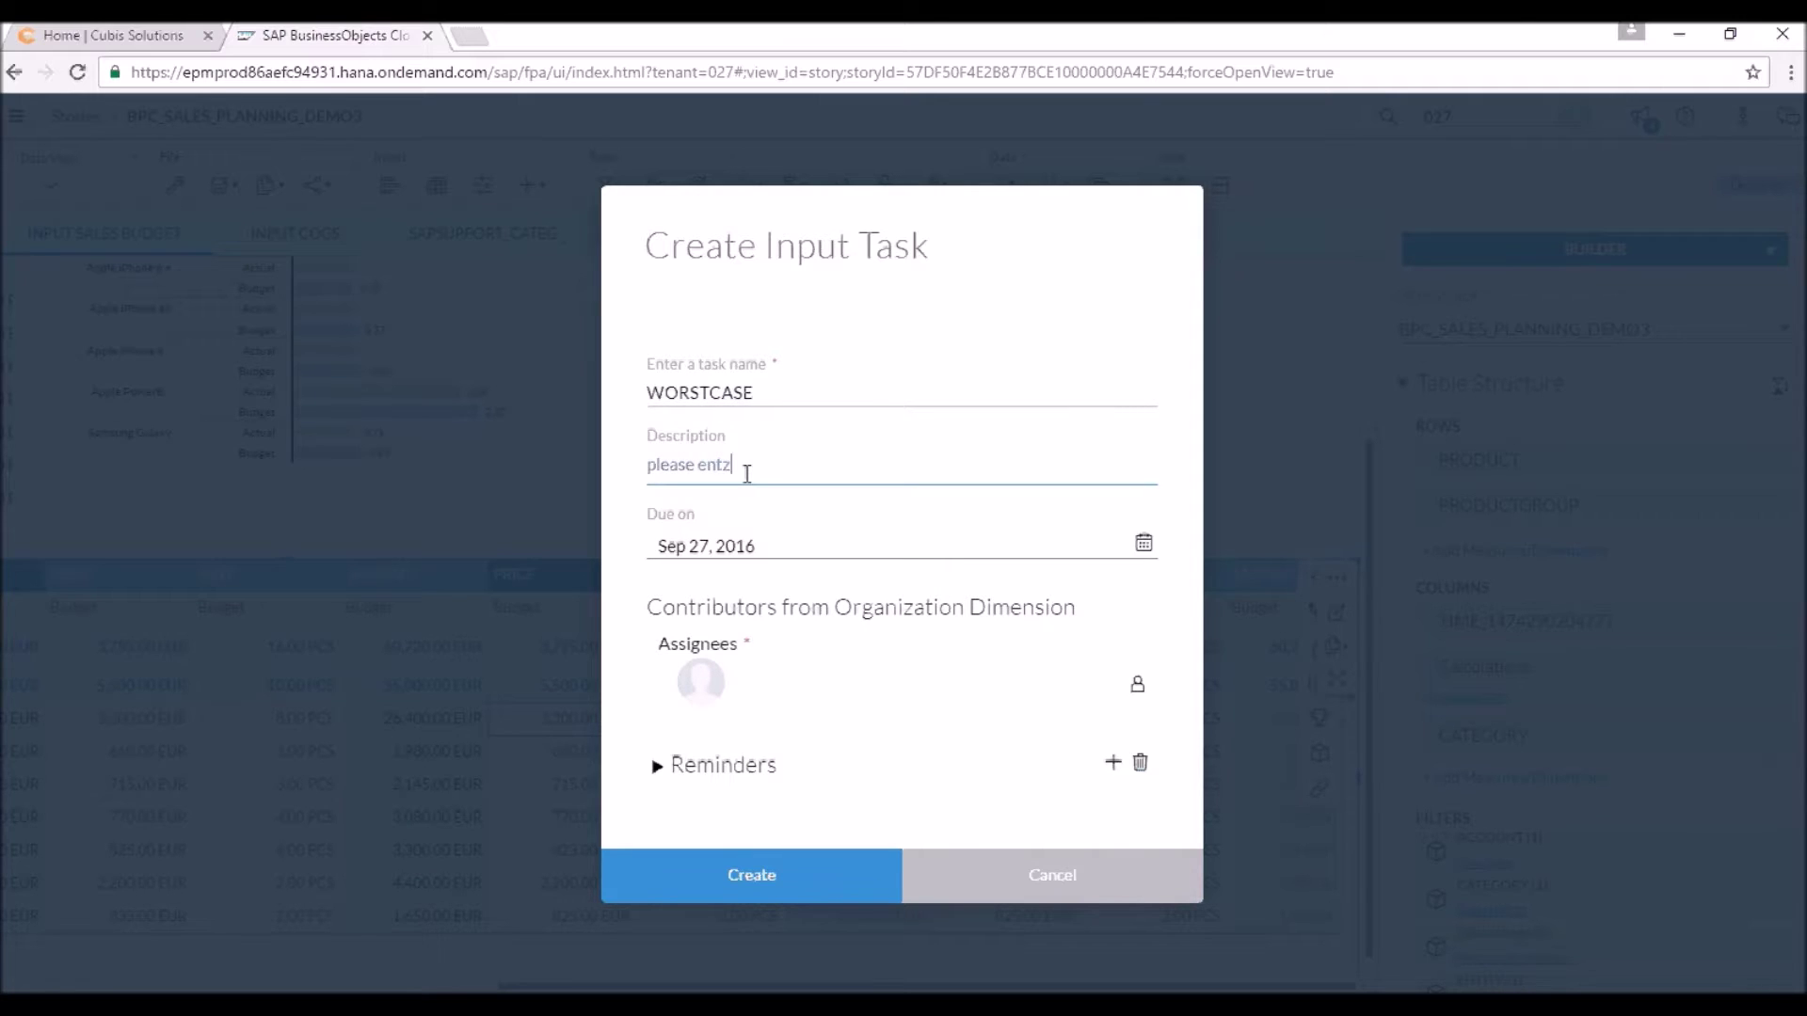
key("BackSpace")
type("er the worst case scenario")
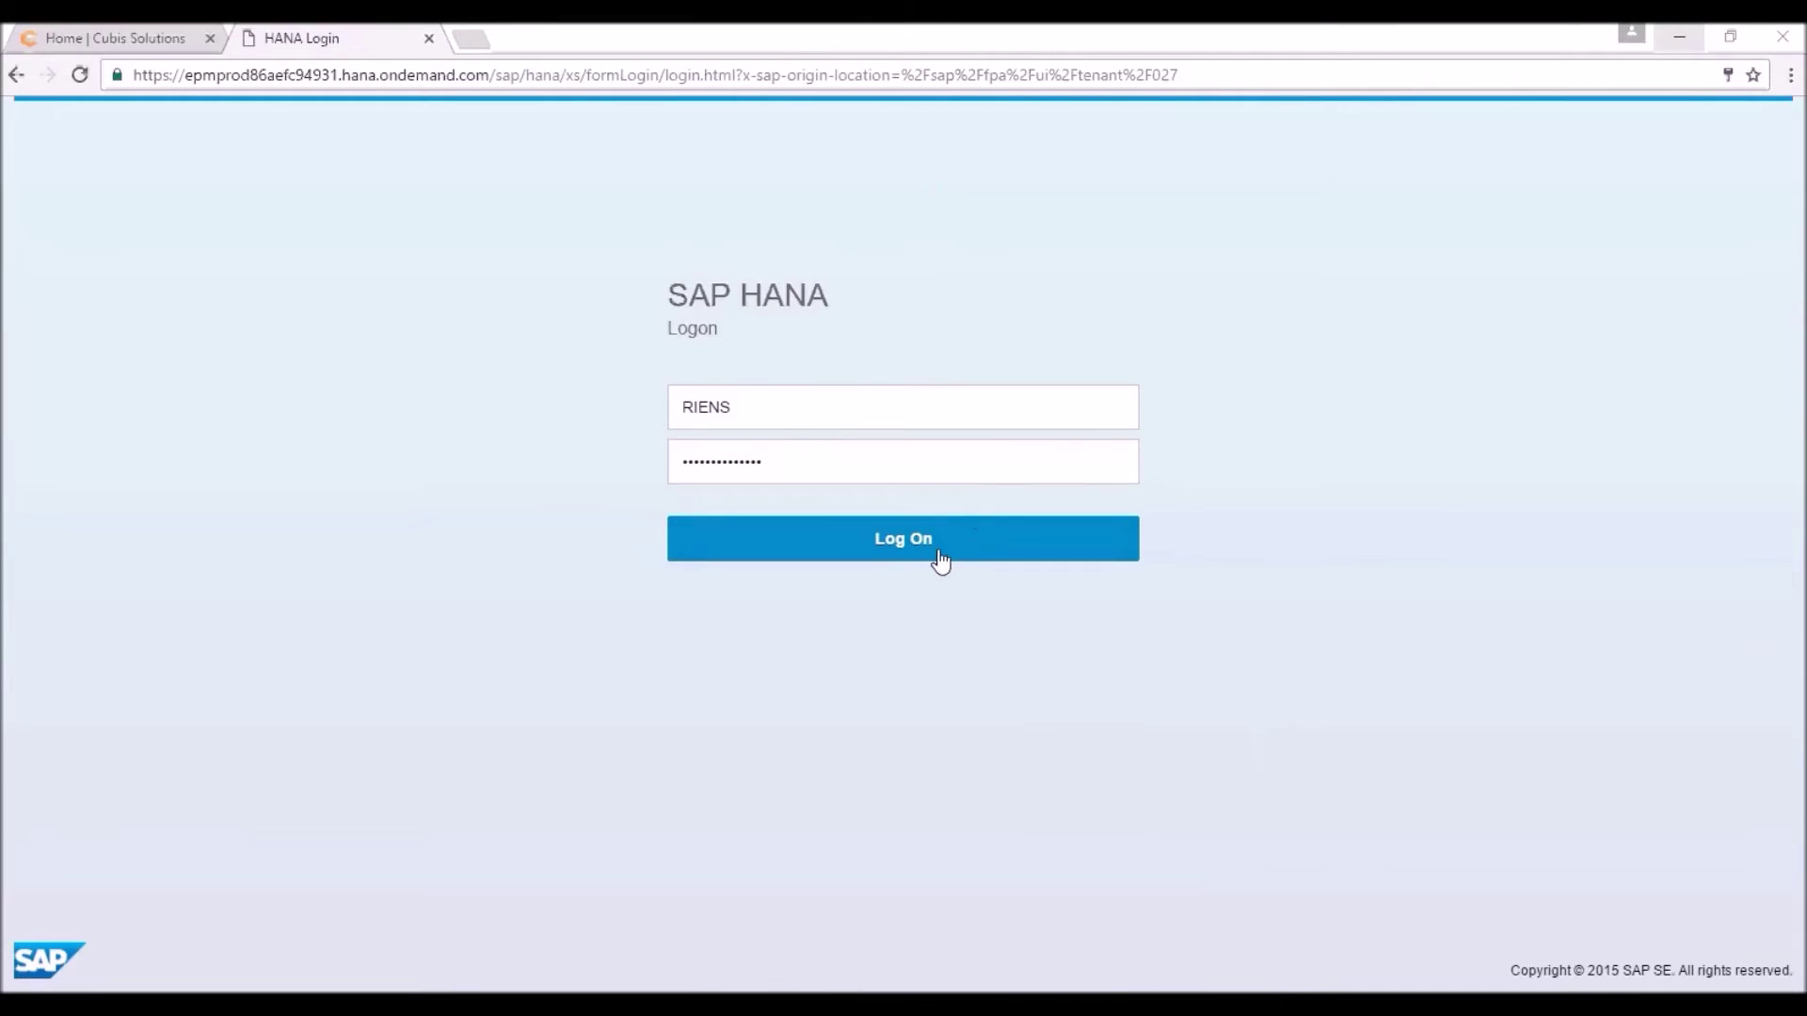
Step: Log on to SAP BusinessObjects Cloud as the assignee and open the WORSTCASE task from the notifications
left_click(938, 543)
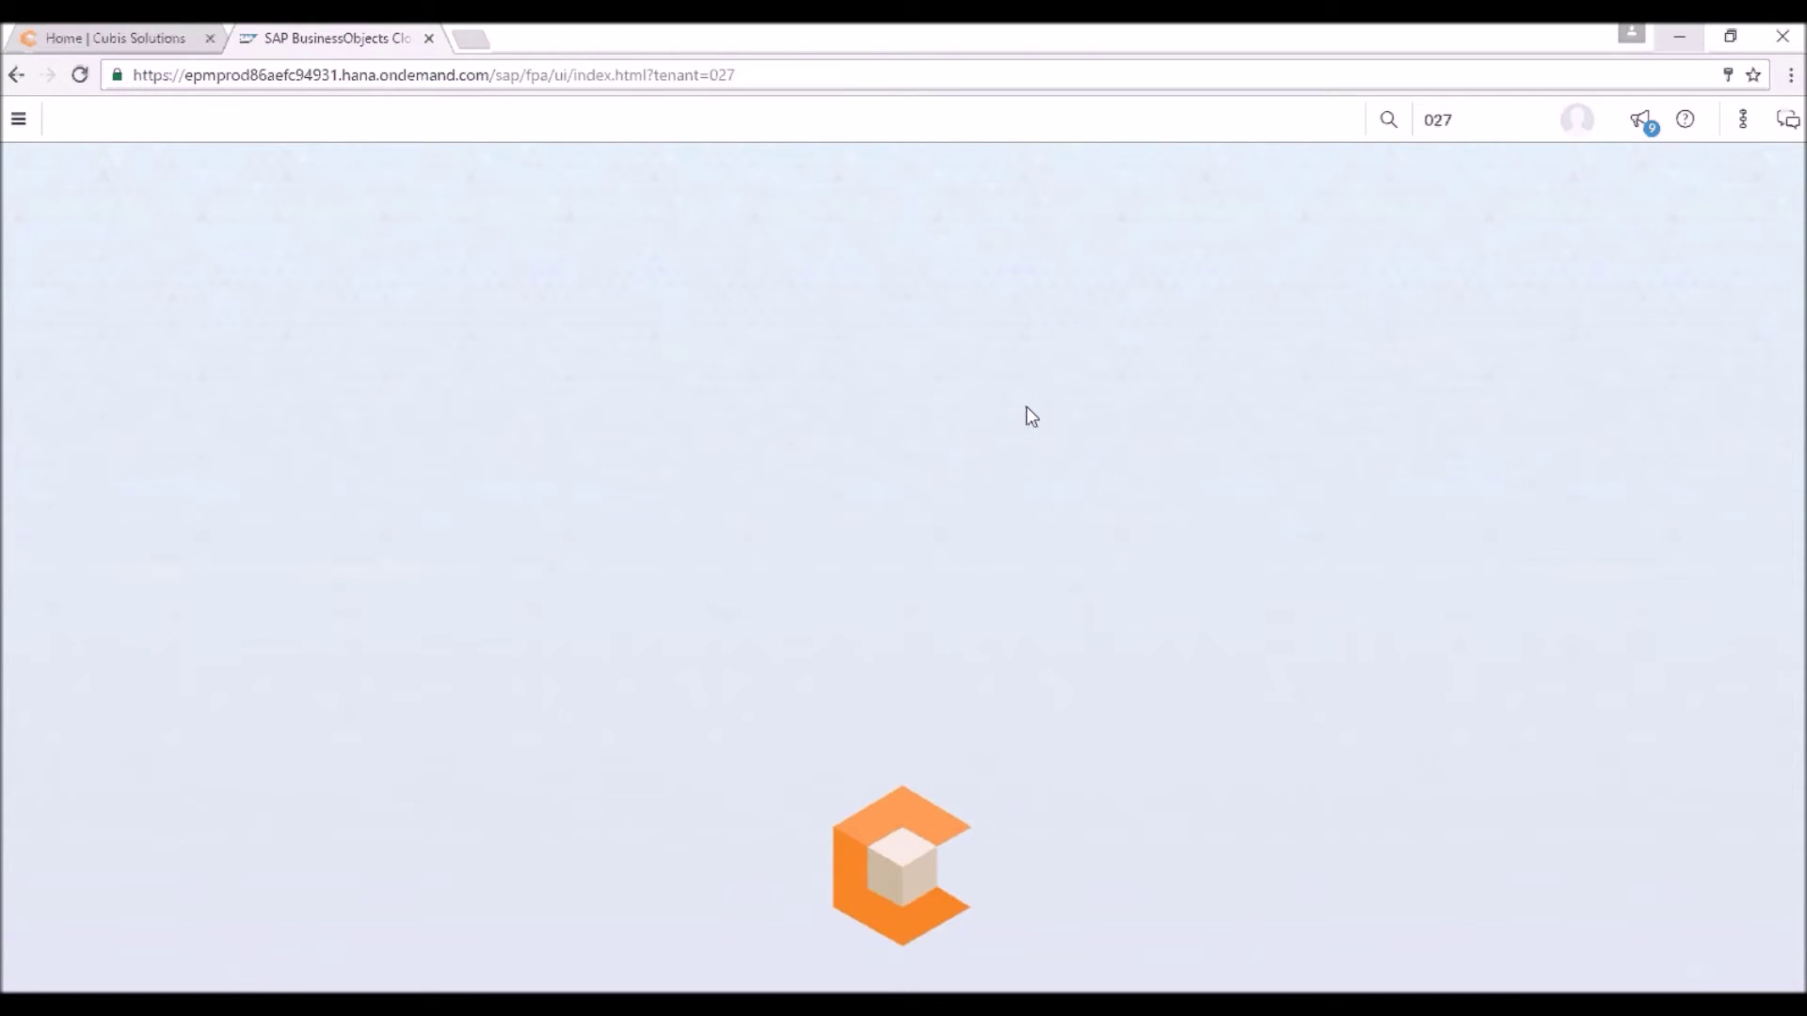
left_click(1647, 140)
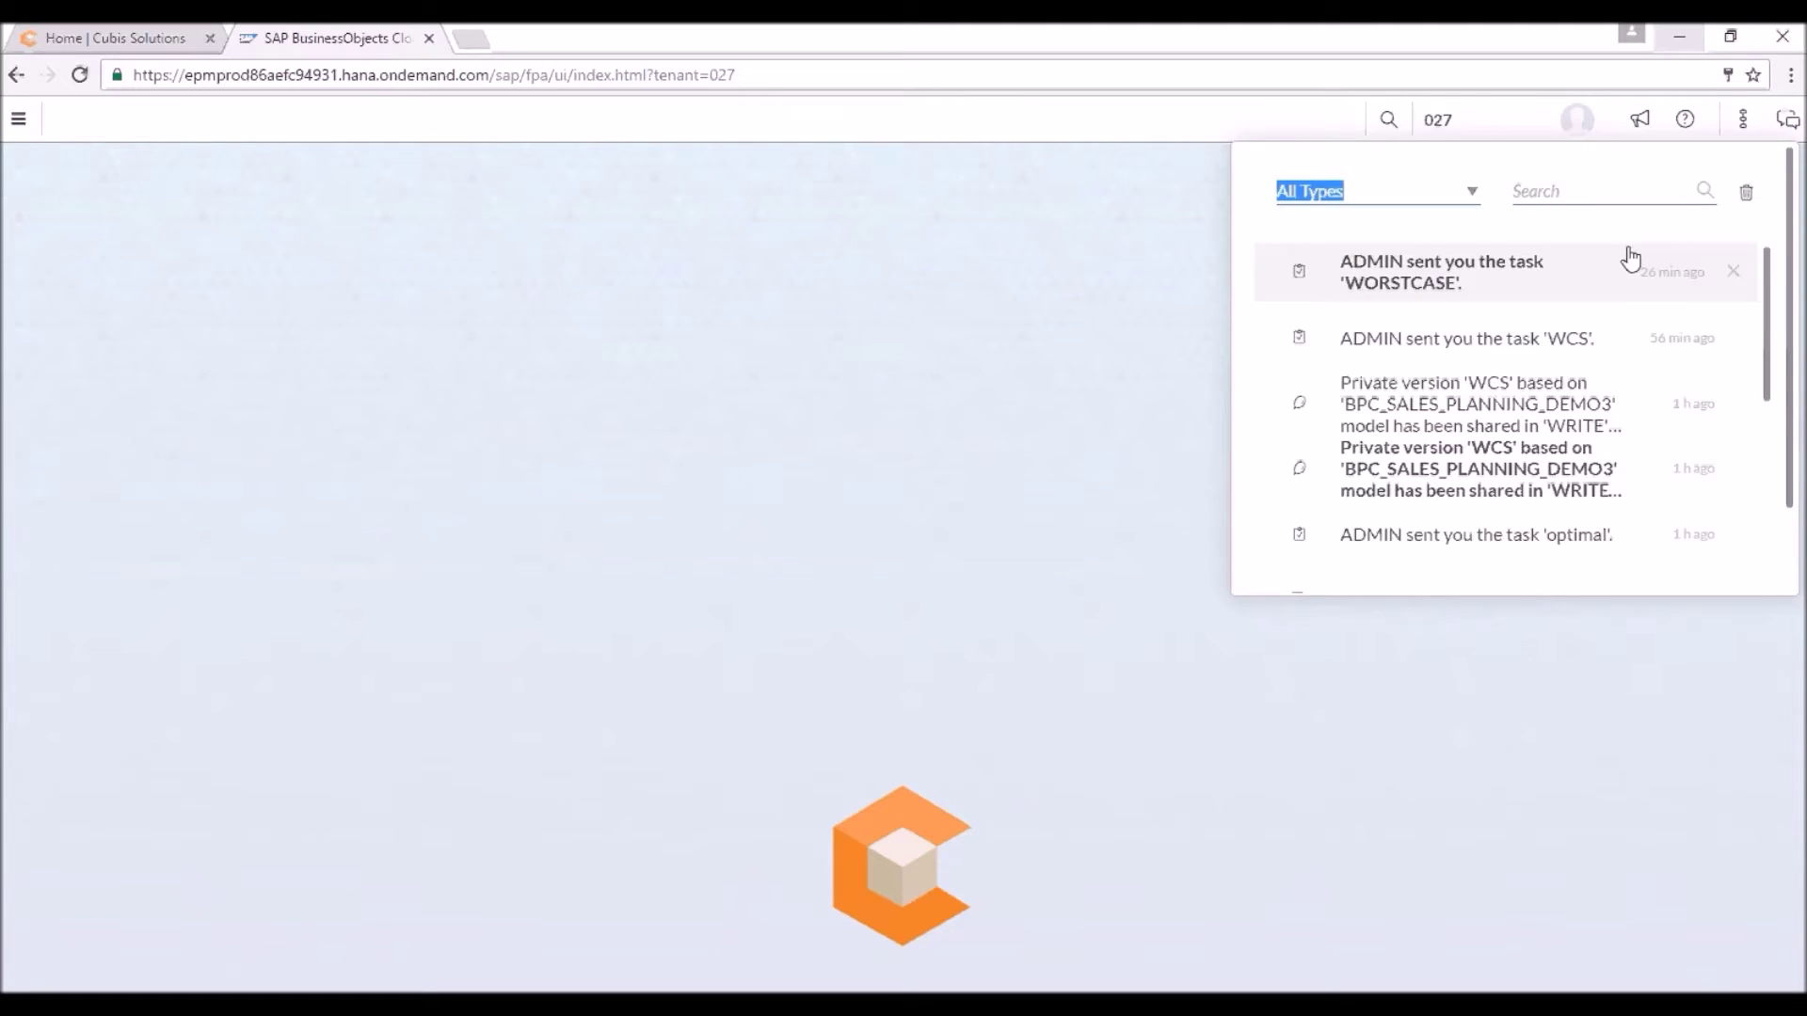
left_click(1525, 280)
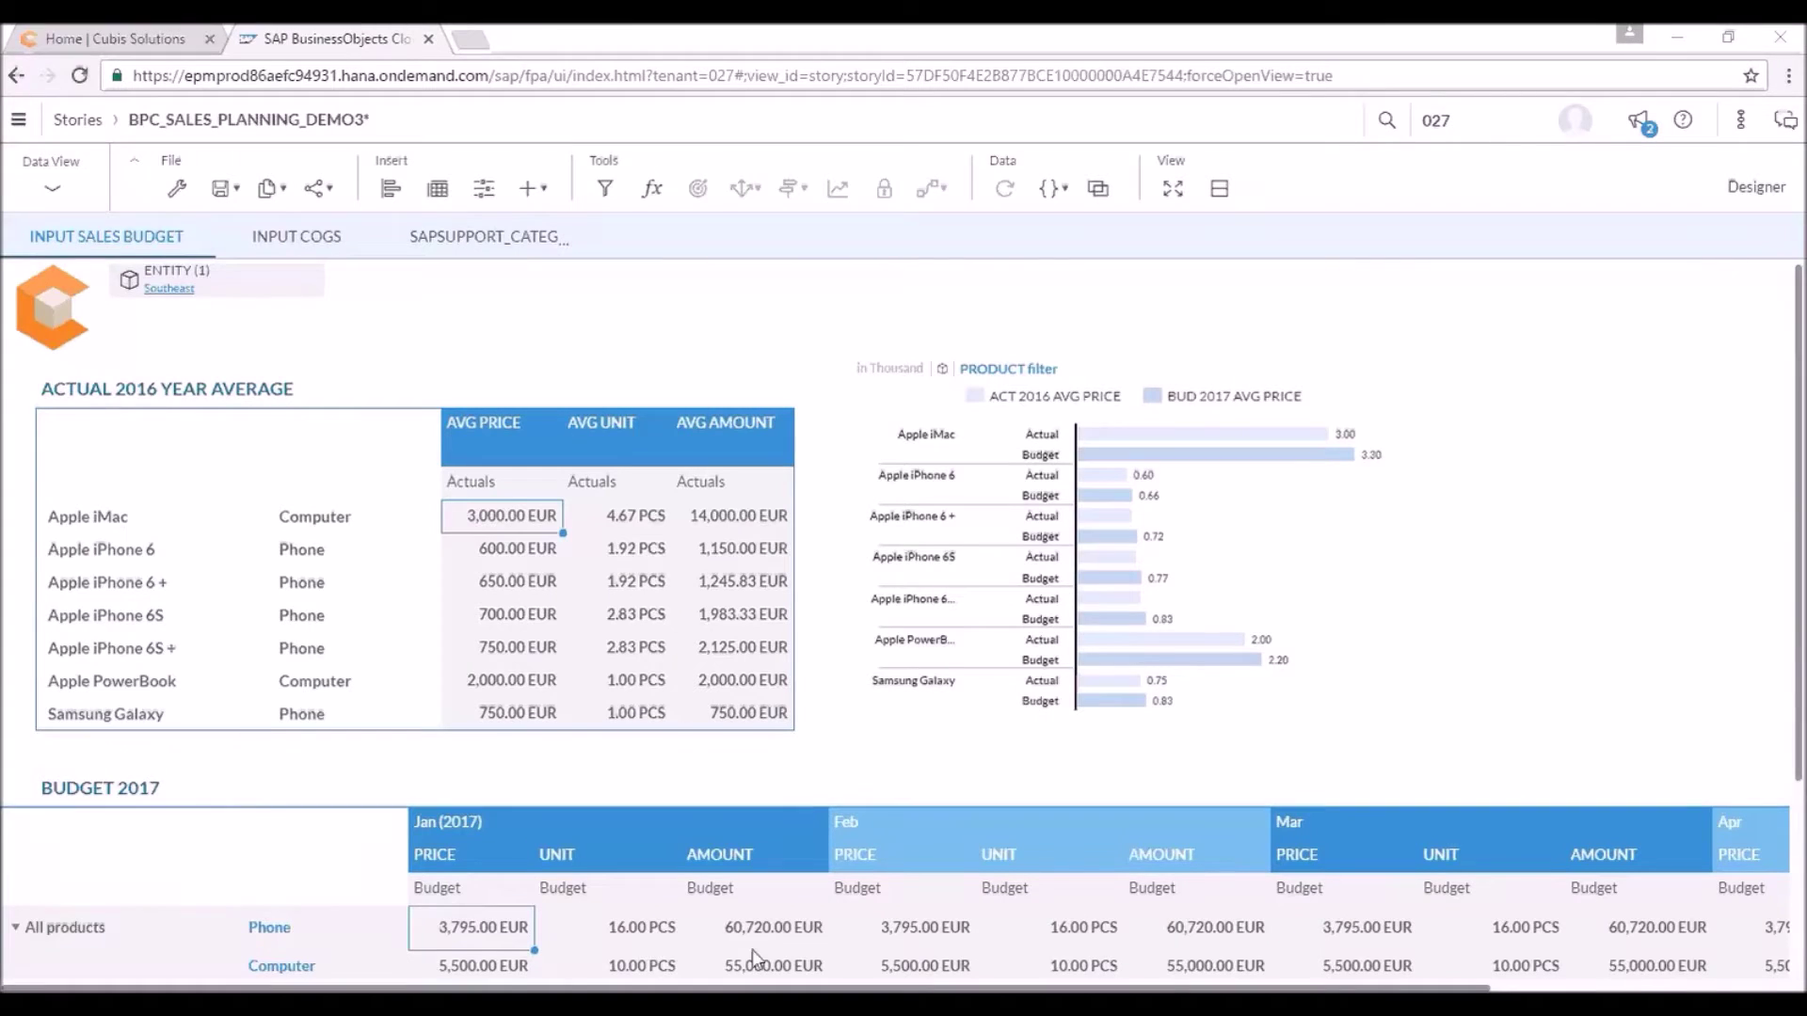
Step: Set the January 2017 budget price in the BUDGET 2017 table to 5000 for Phone and 6000 for Computer
scroll(684, 565, "down", 3)
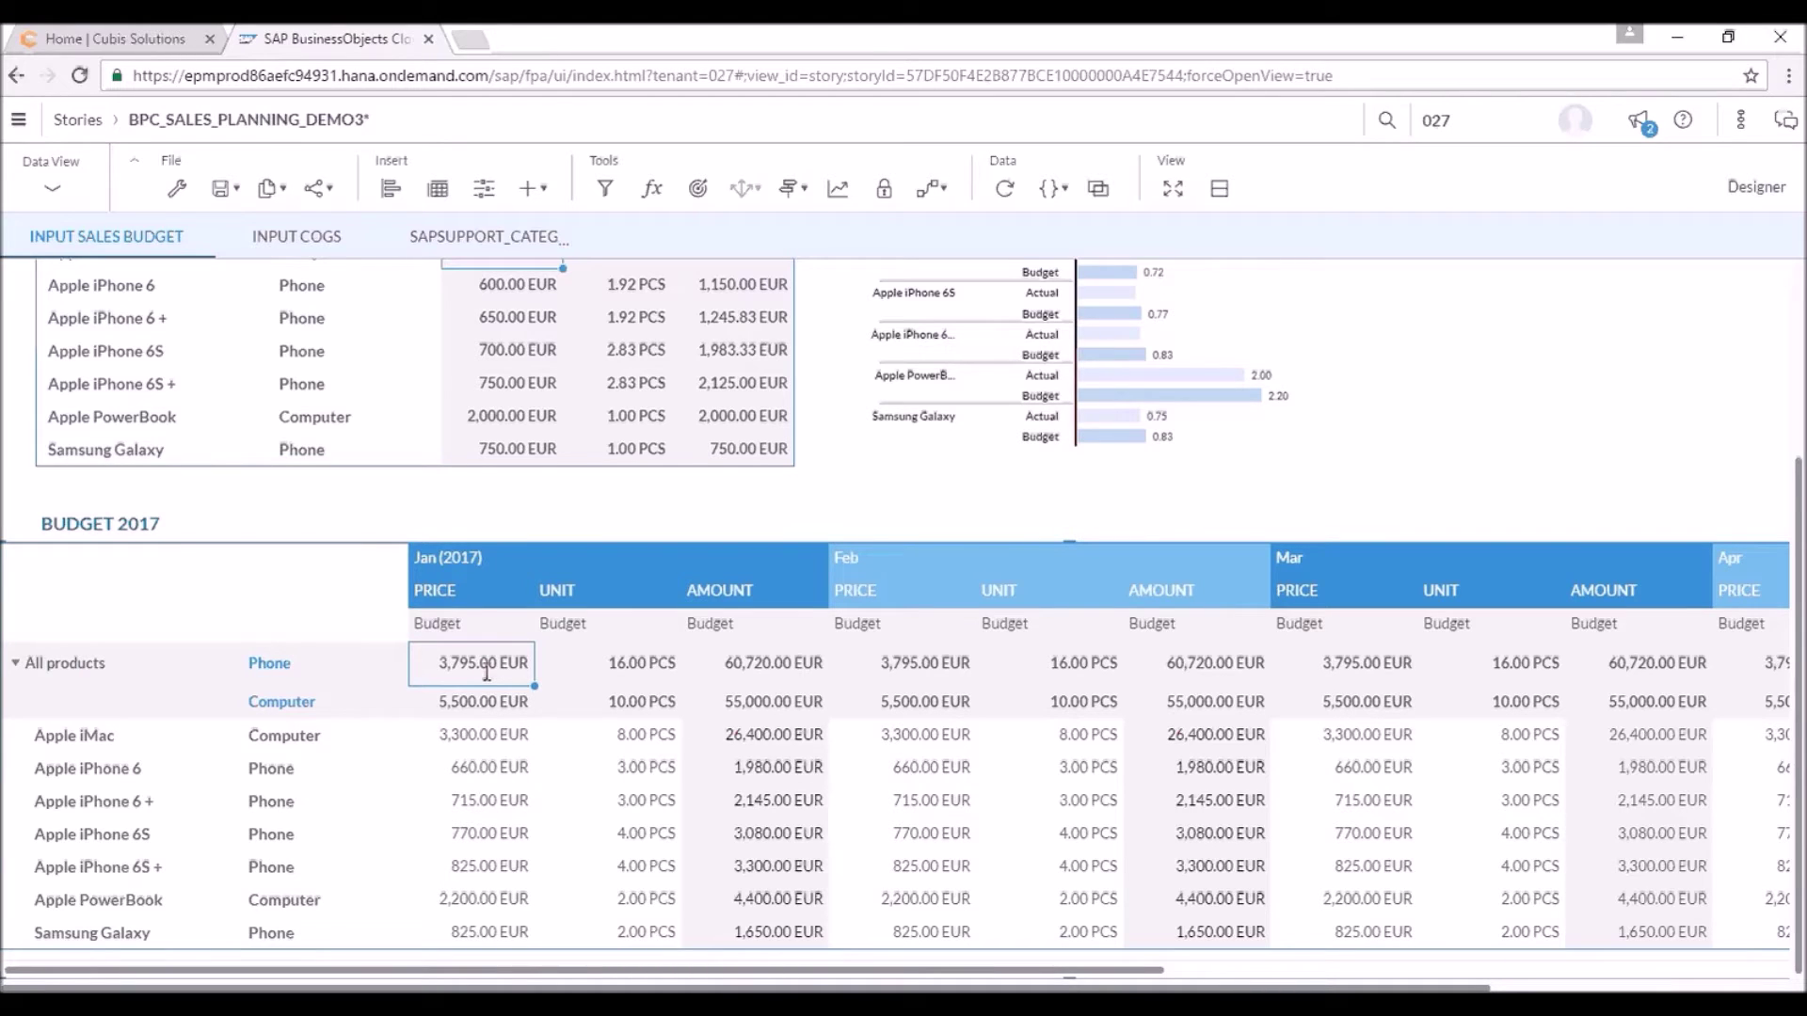
type("5000")
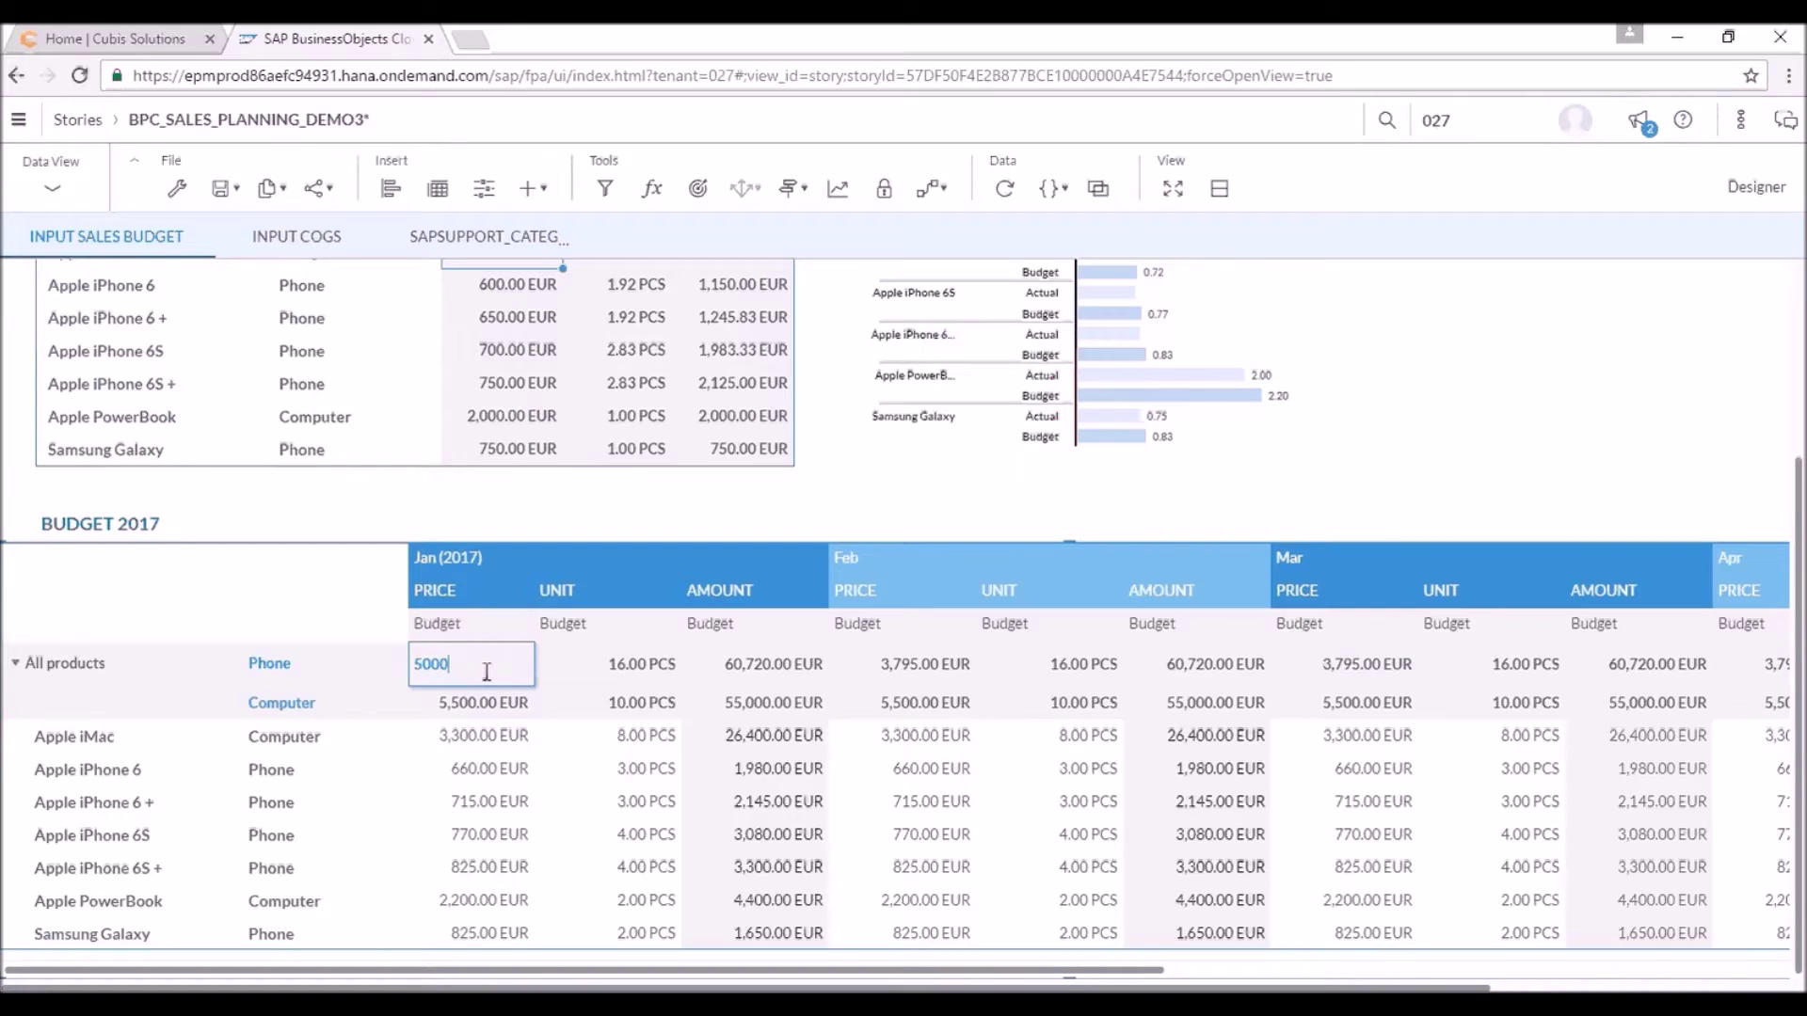
key("Return")
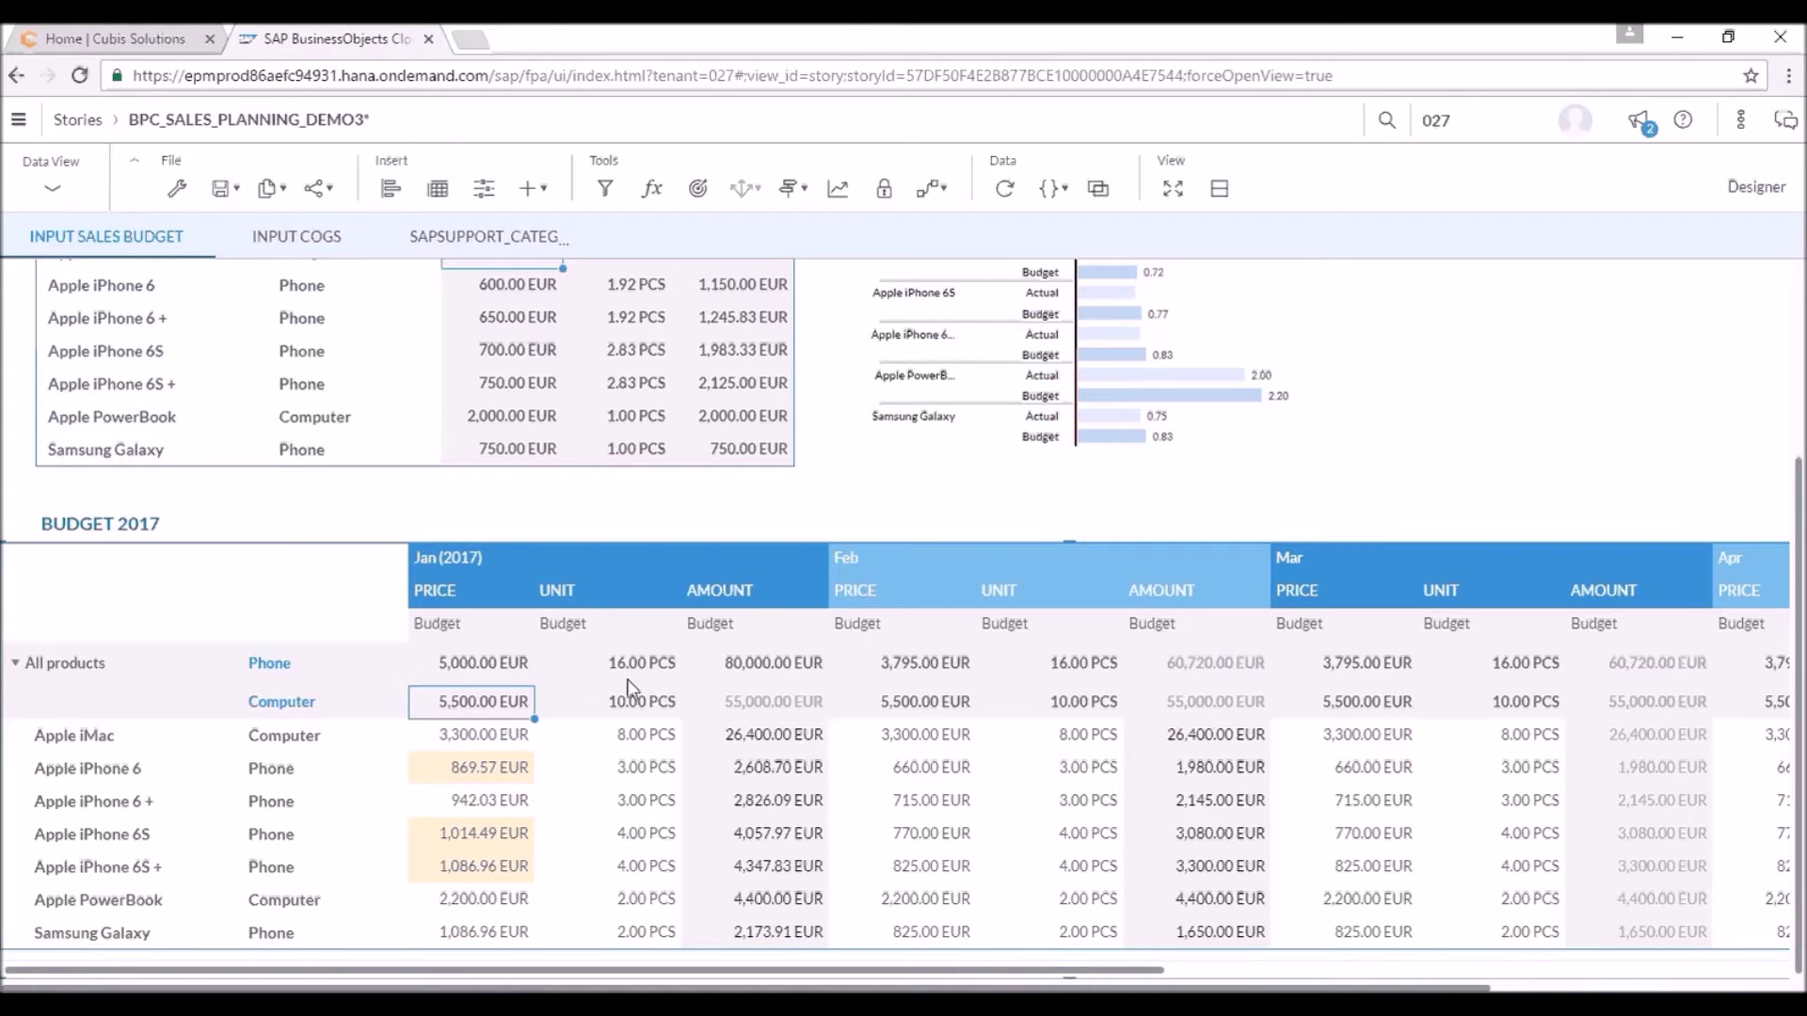
type("6000")
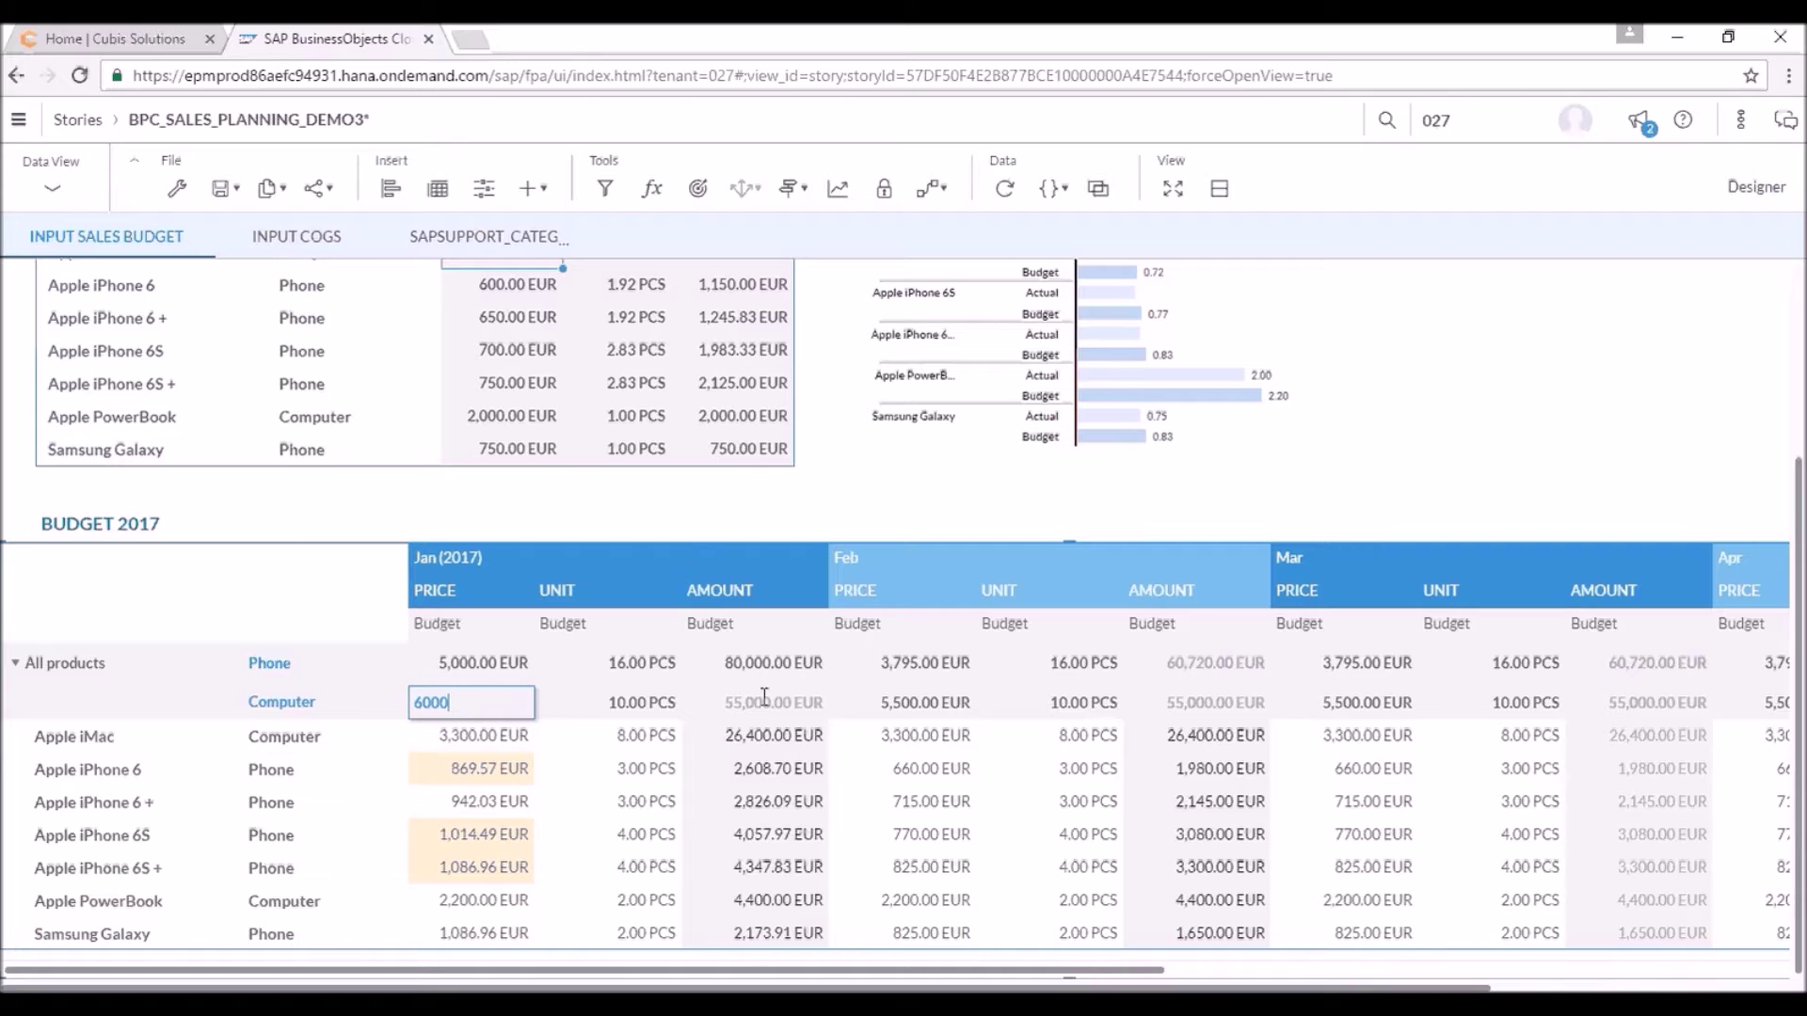
key("Return")
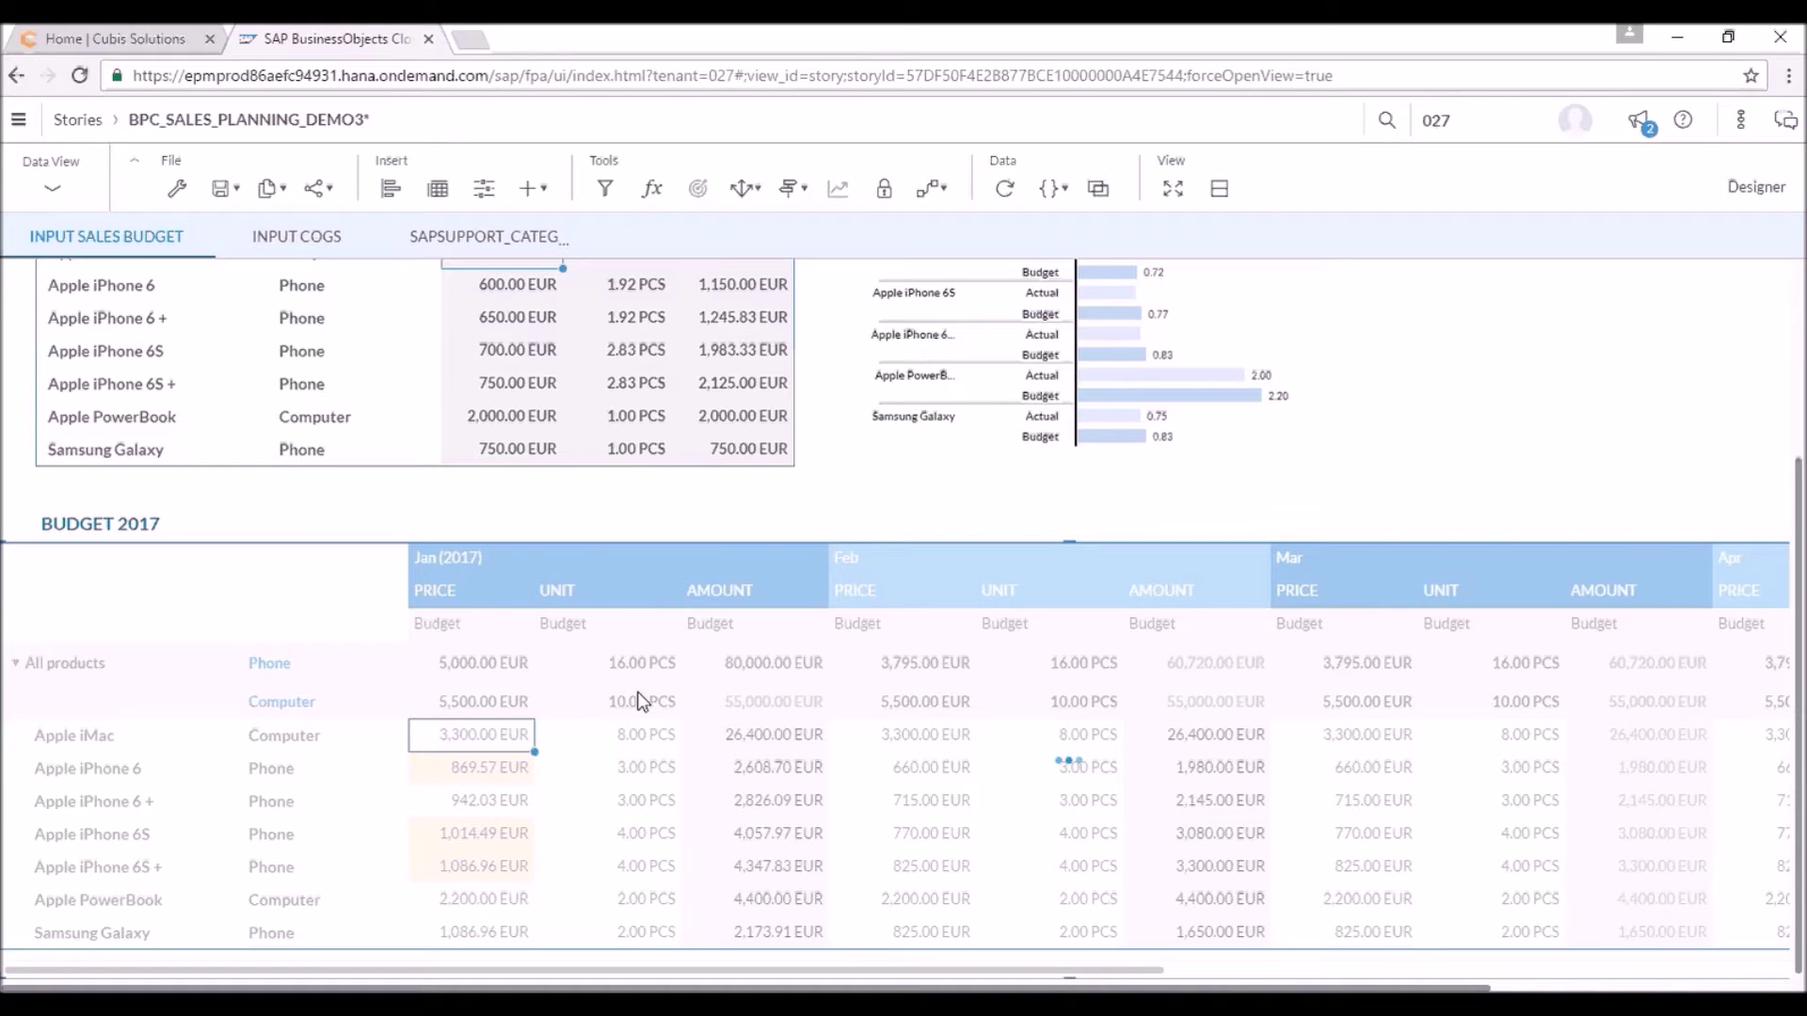
Step: Set the January 2017 budget units to 0 for Apple iMac, 5 for Apple iPhone 6S and 0 for Apple PowerBook
left_click(657, 741)
type("0")
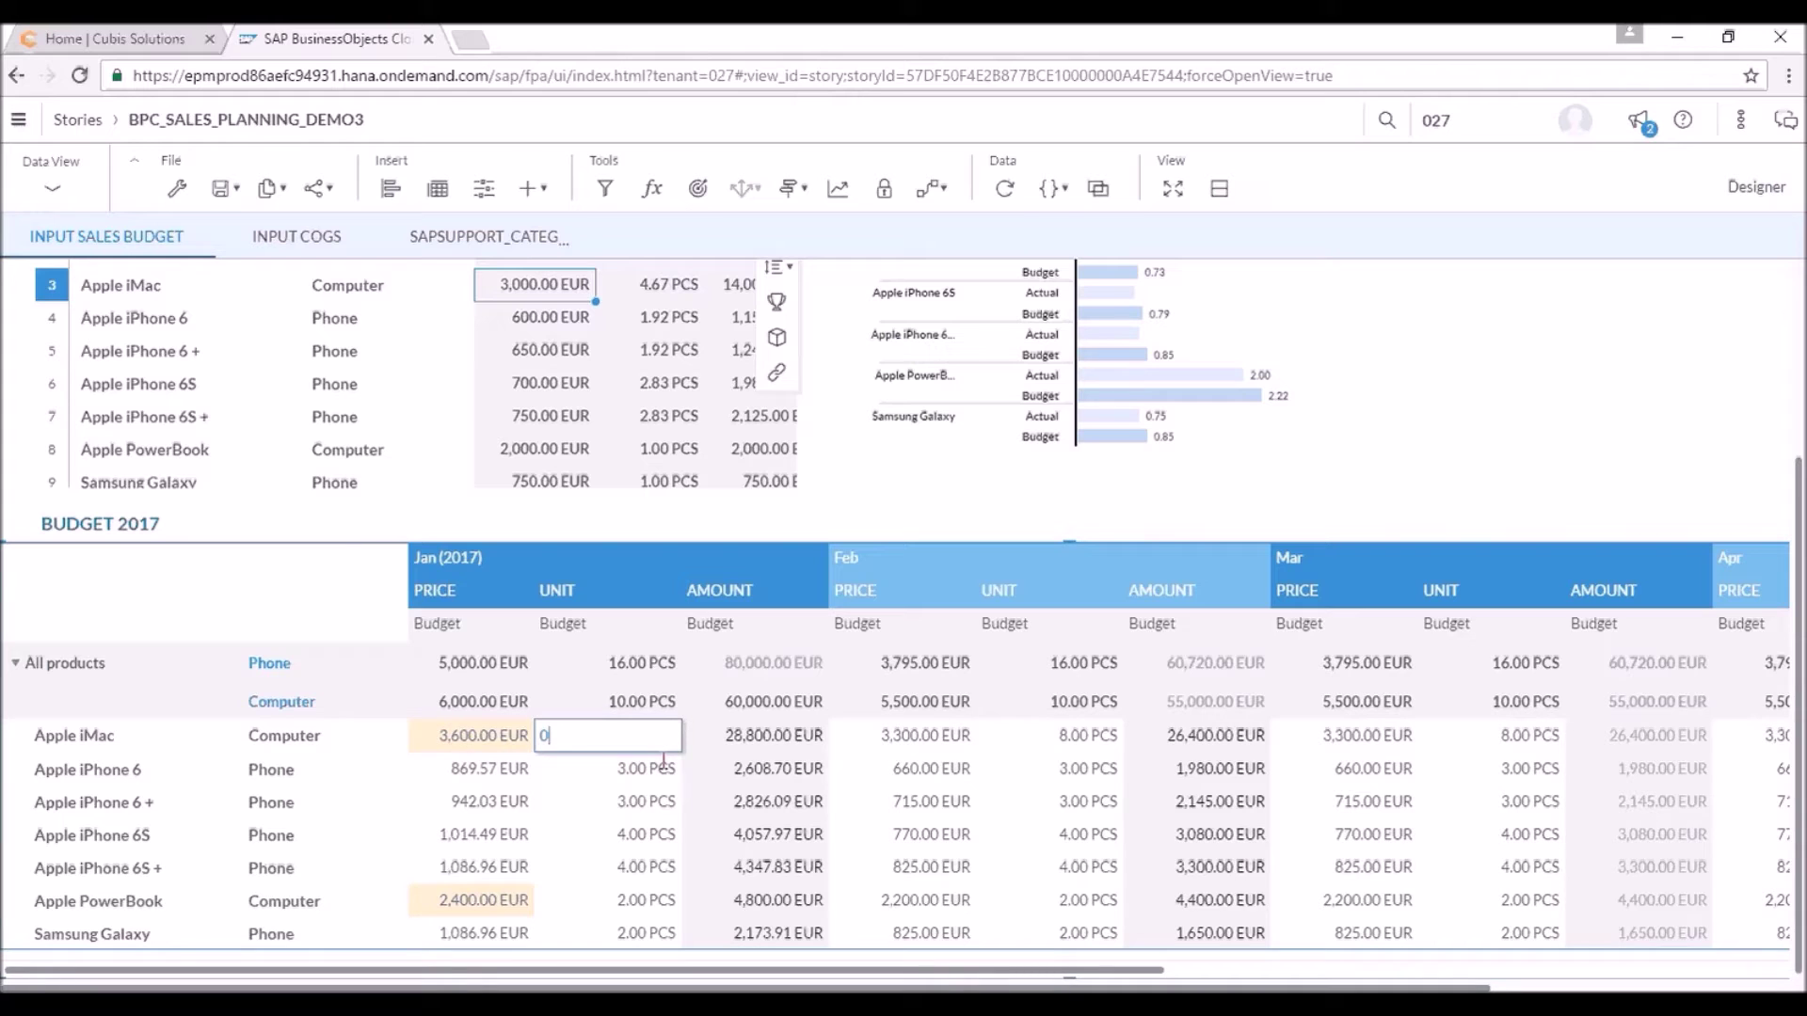
key("Return")
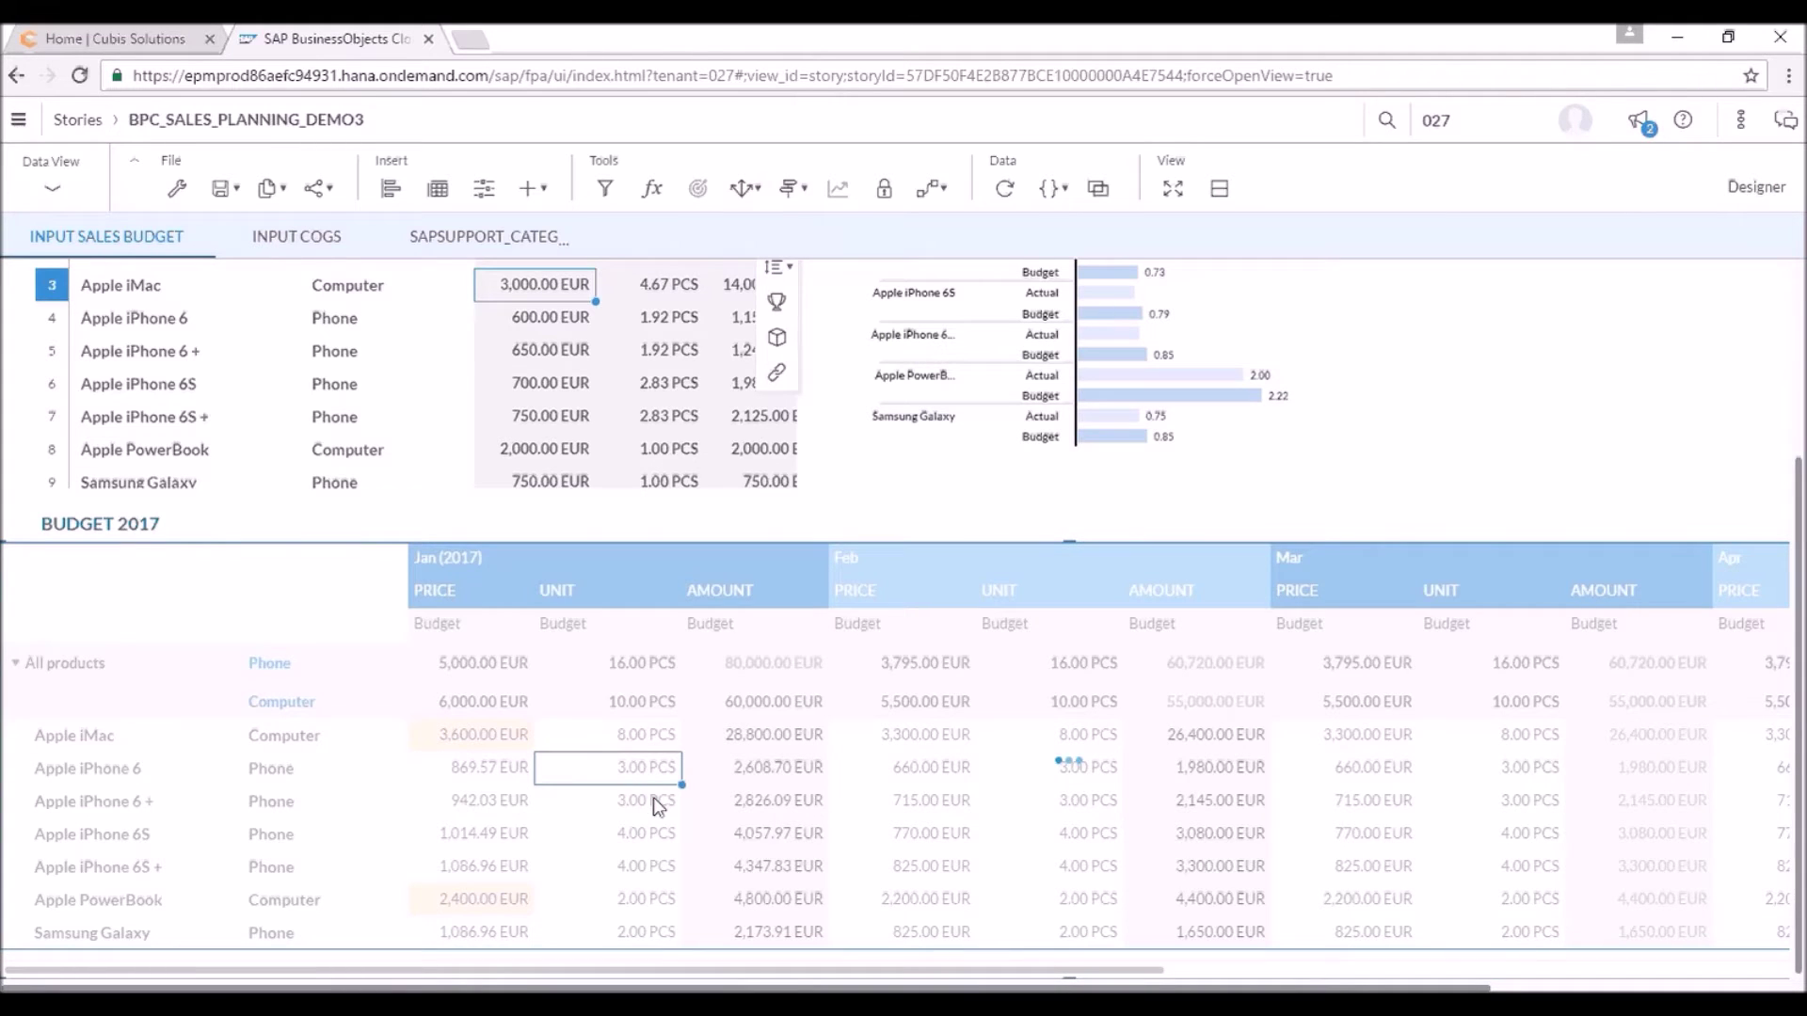
left_click(651, 836)
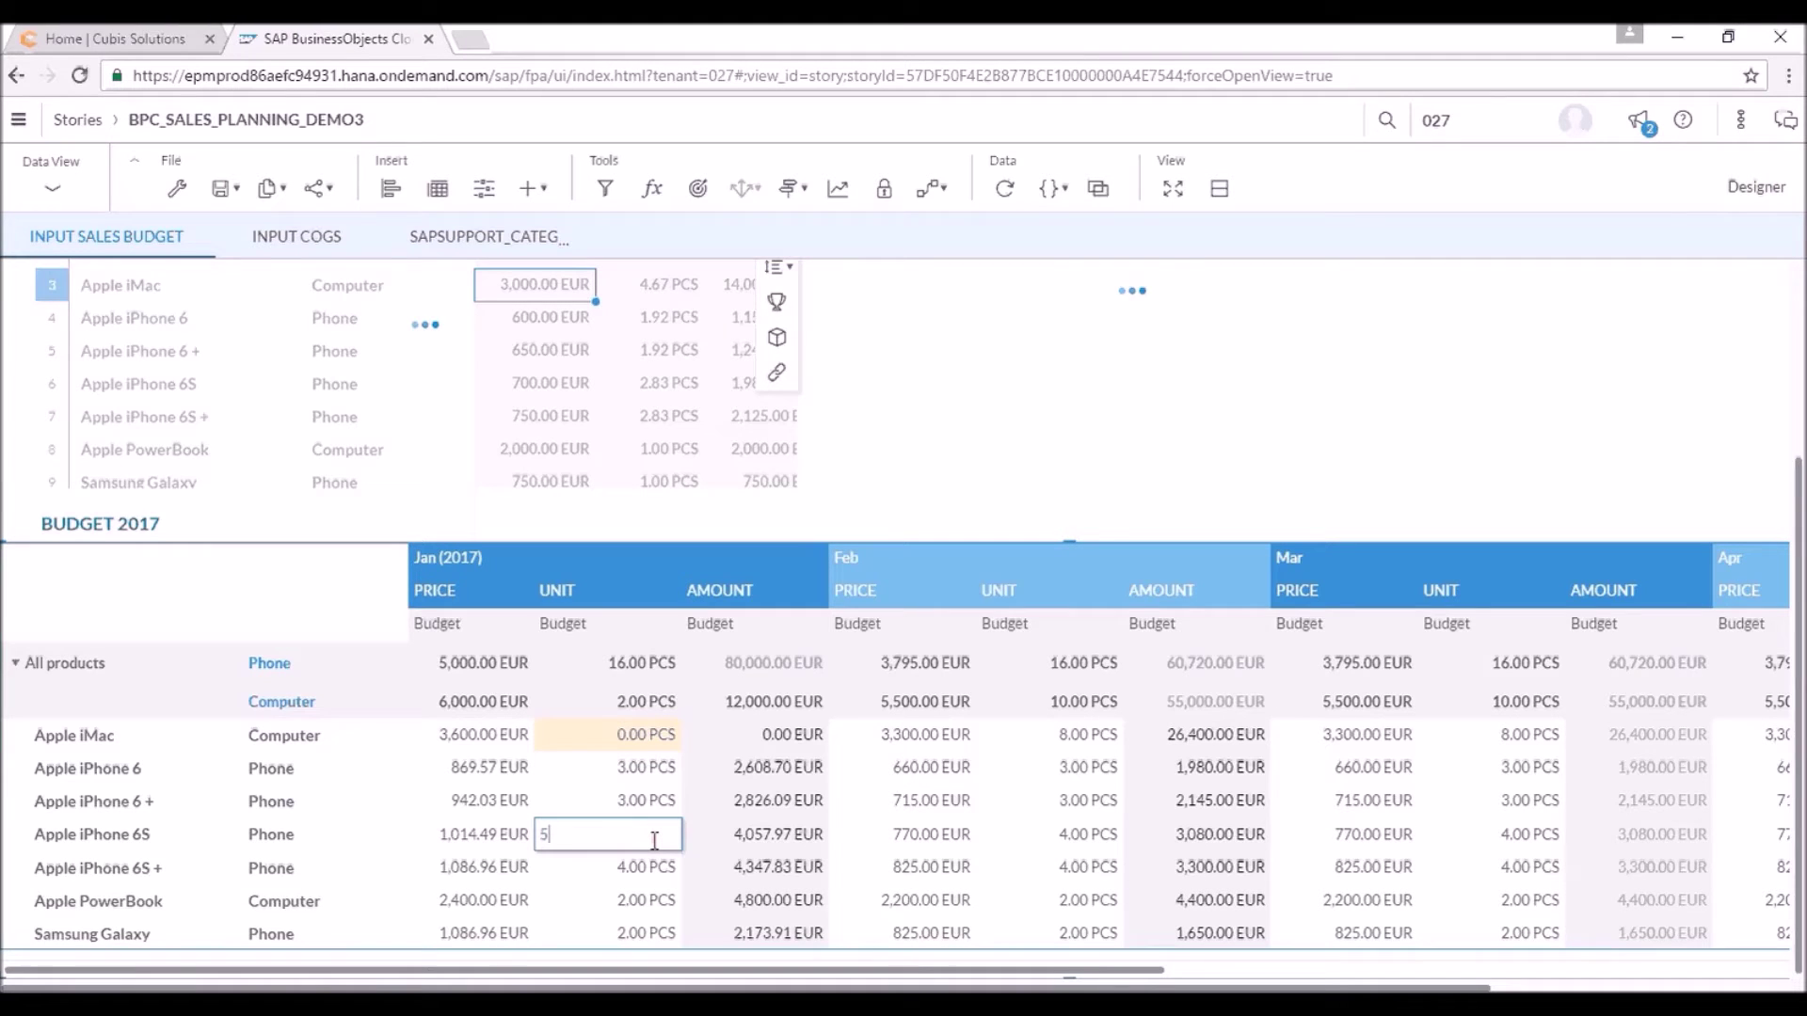
type("5")
key("Return")
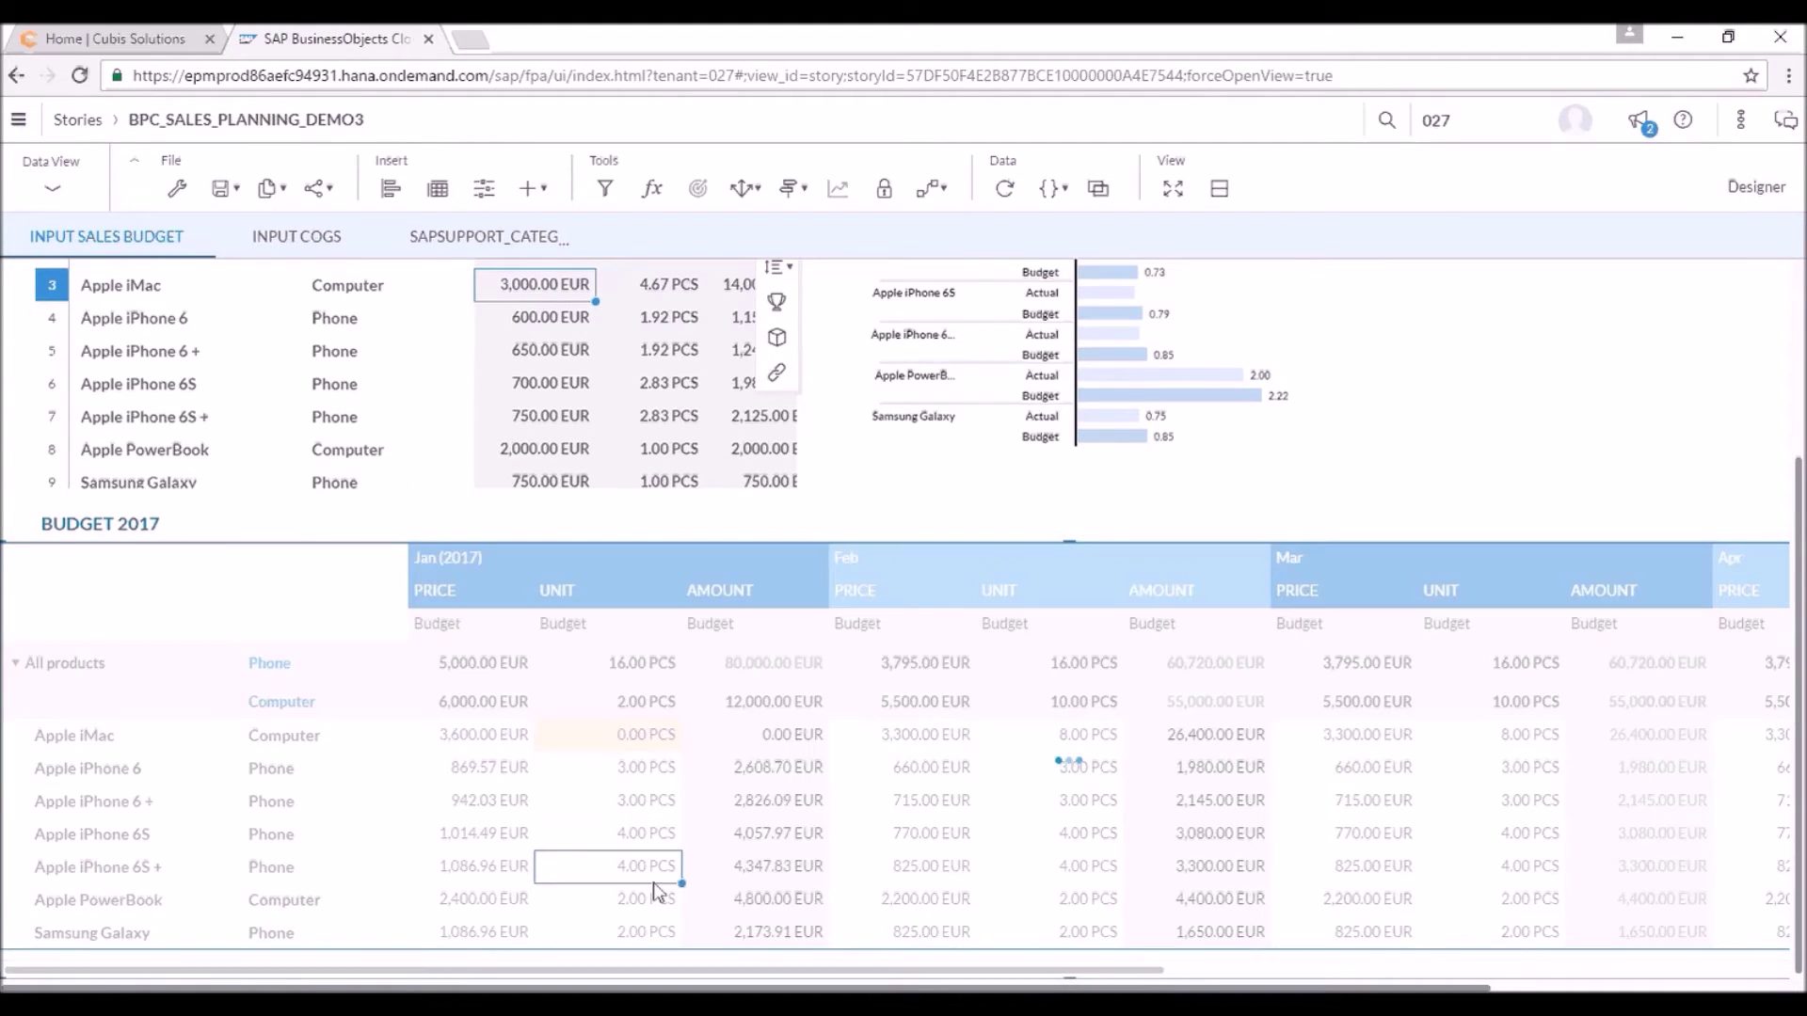
left_click(646, 900)
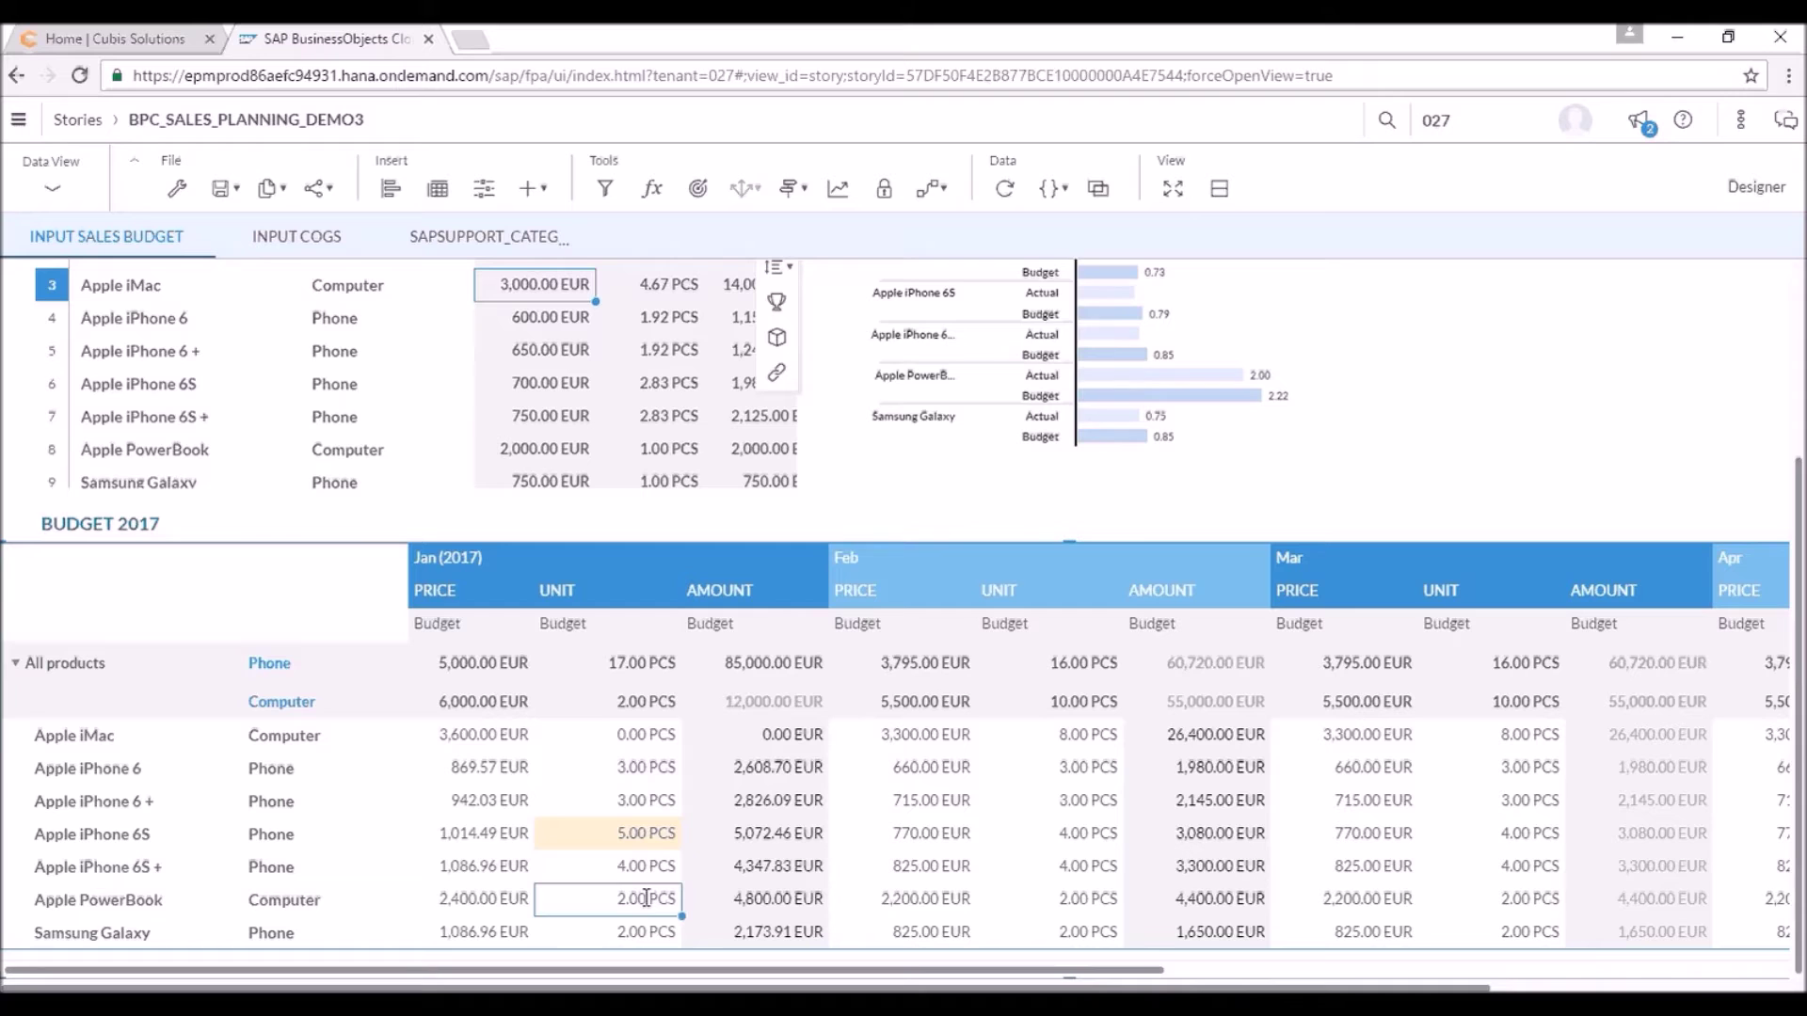
type("0")
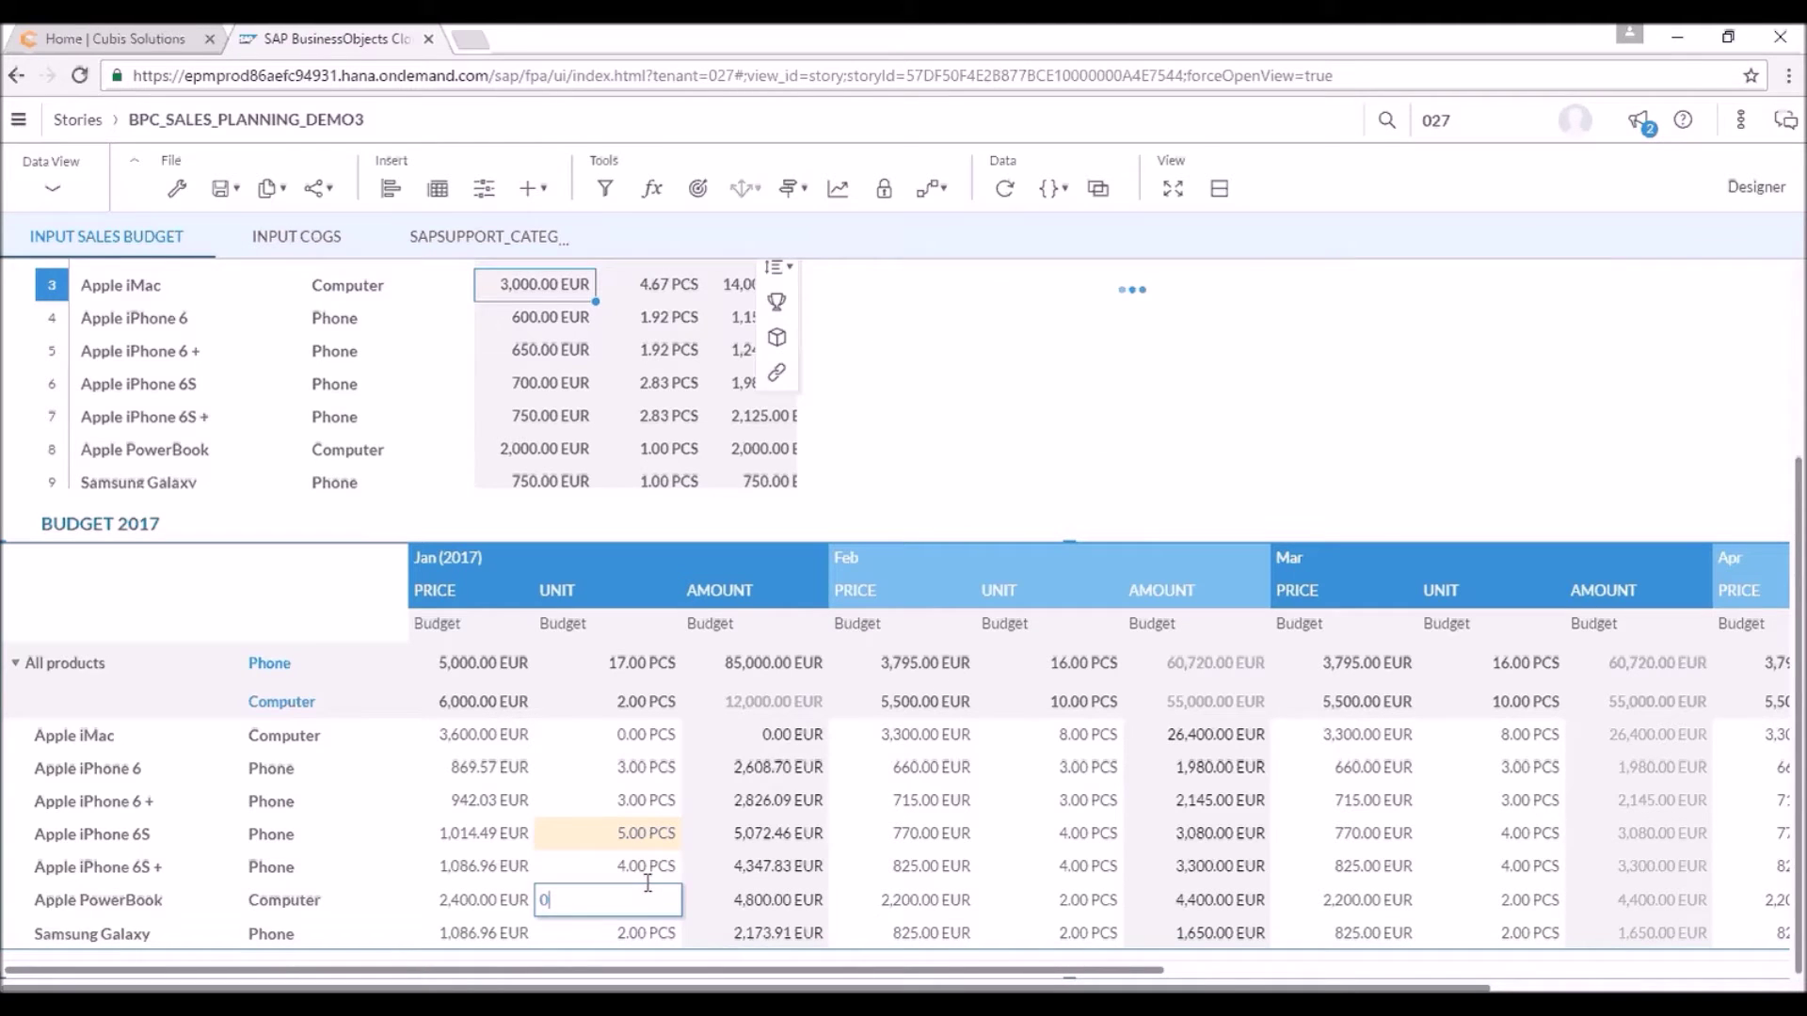
key("Return")
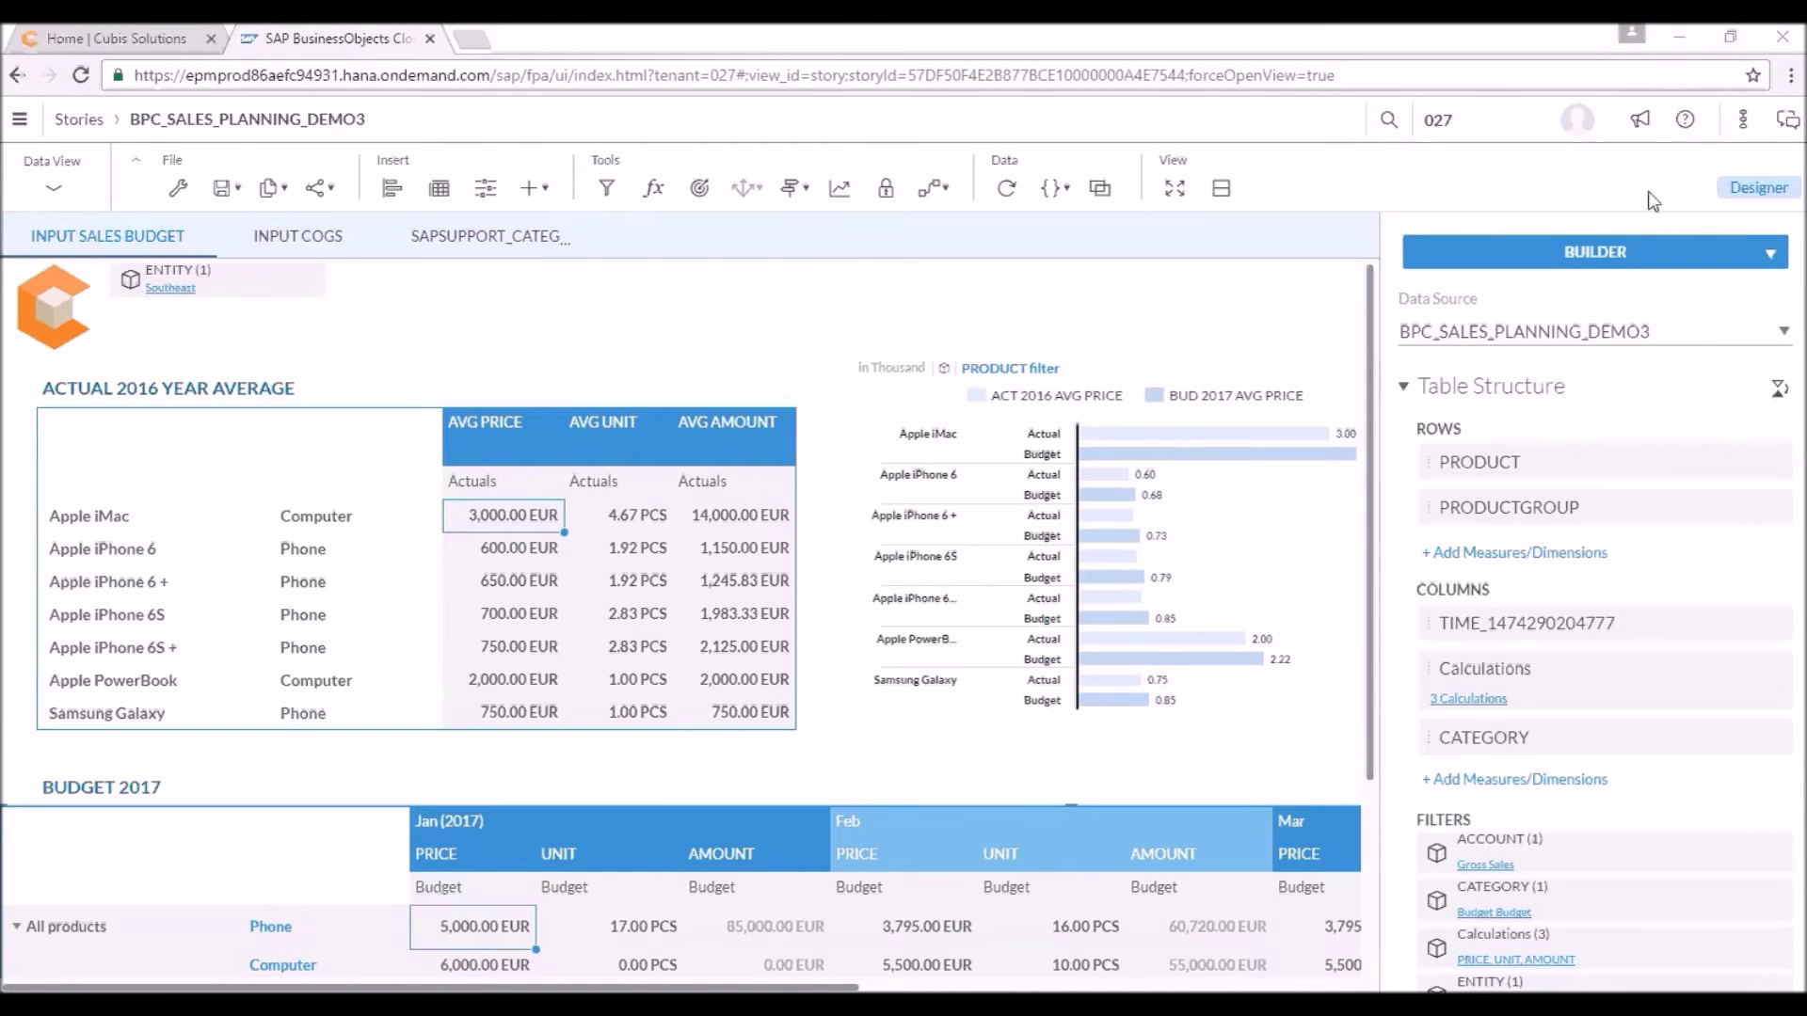
Step: Check the notifications for the approval request of the WORSTCASE task, then return to the ACTUAL 2016 YEAR AVERAGE table
left_click(1640, 119)
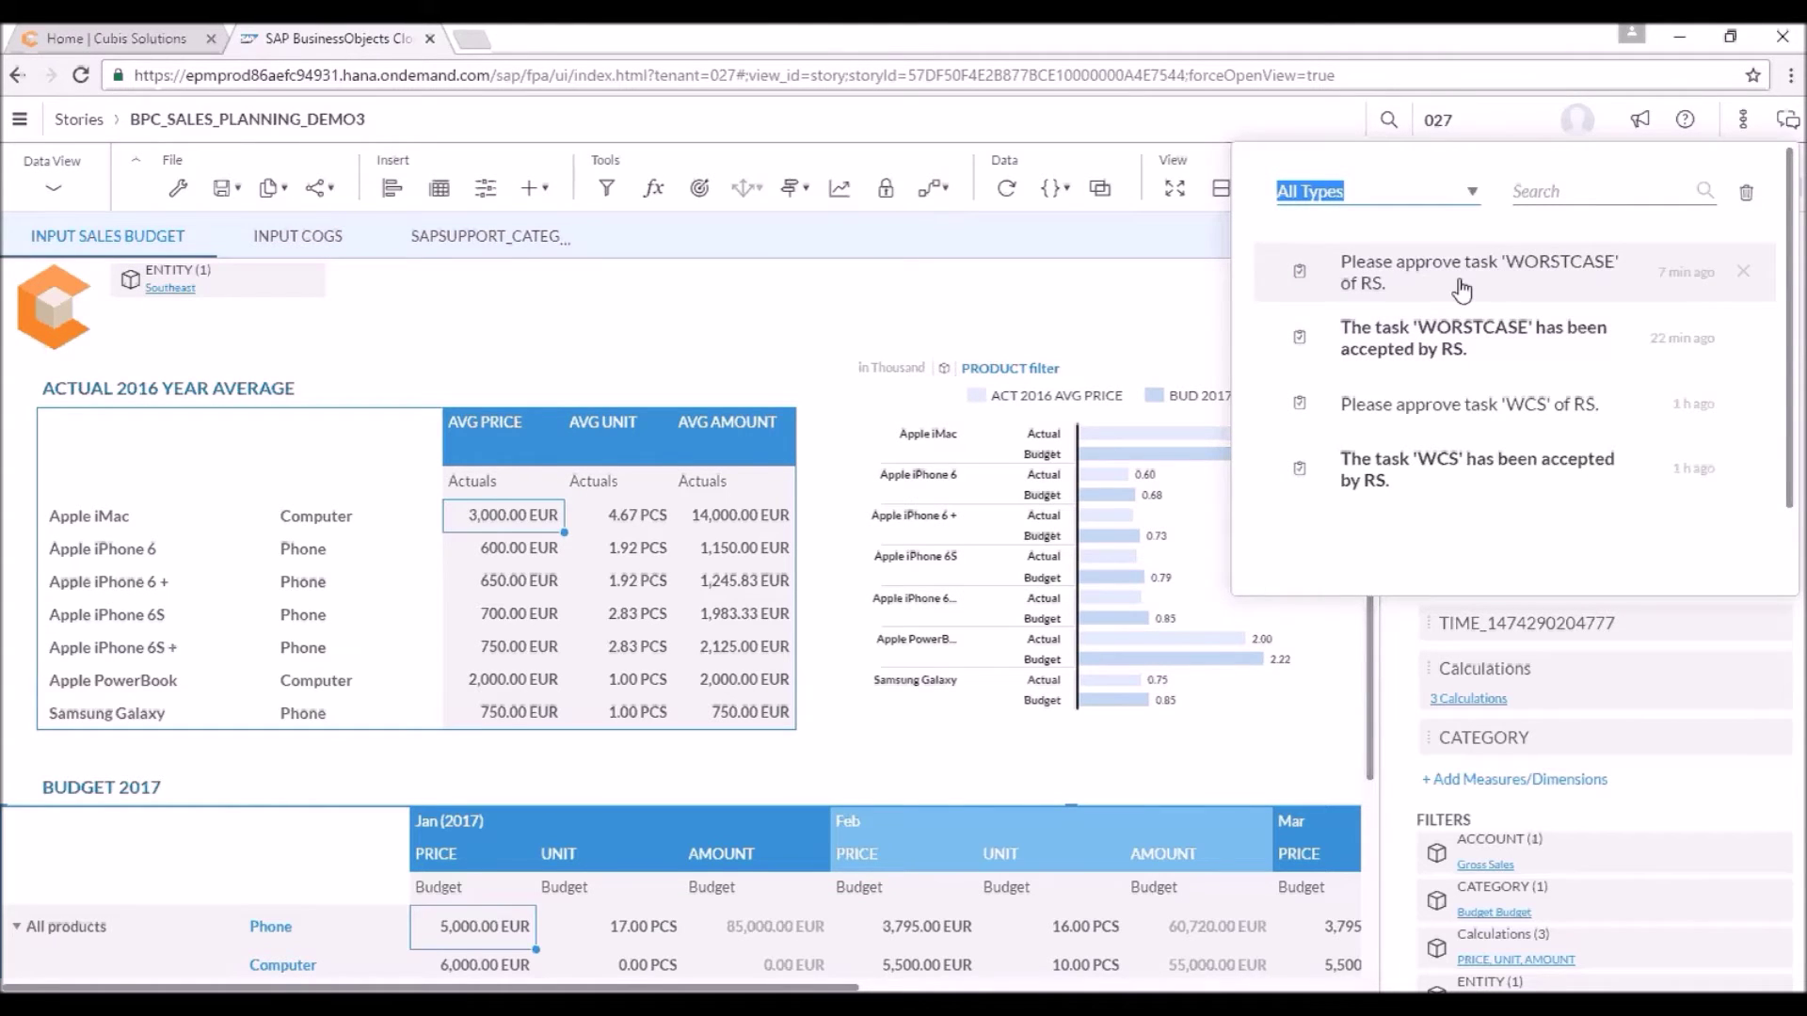
left_click(1633, 132)
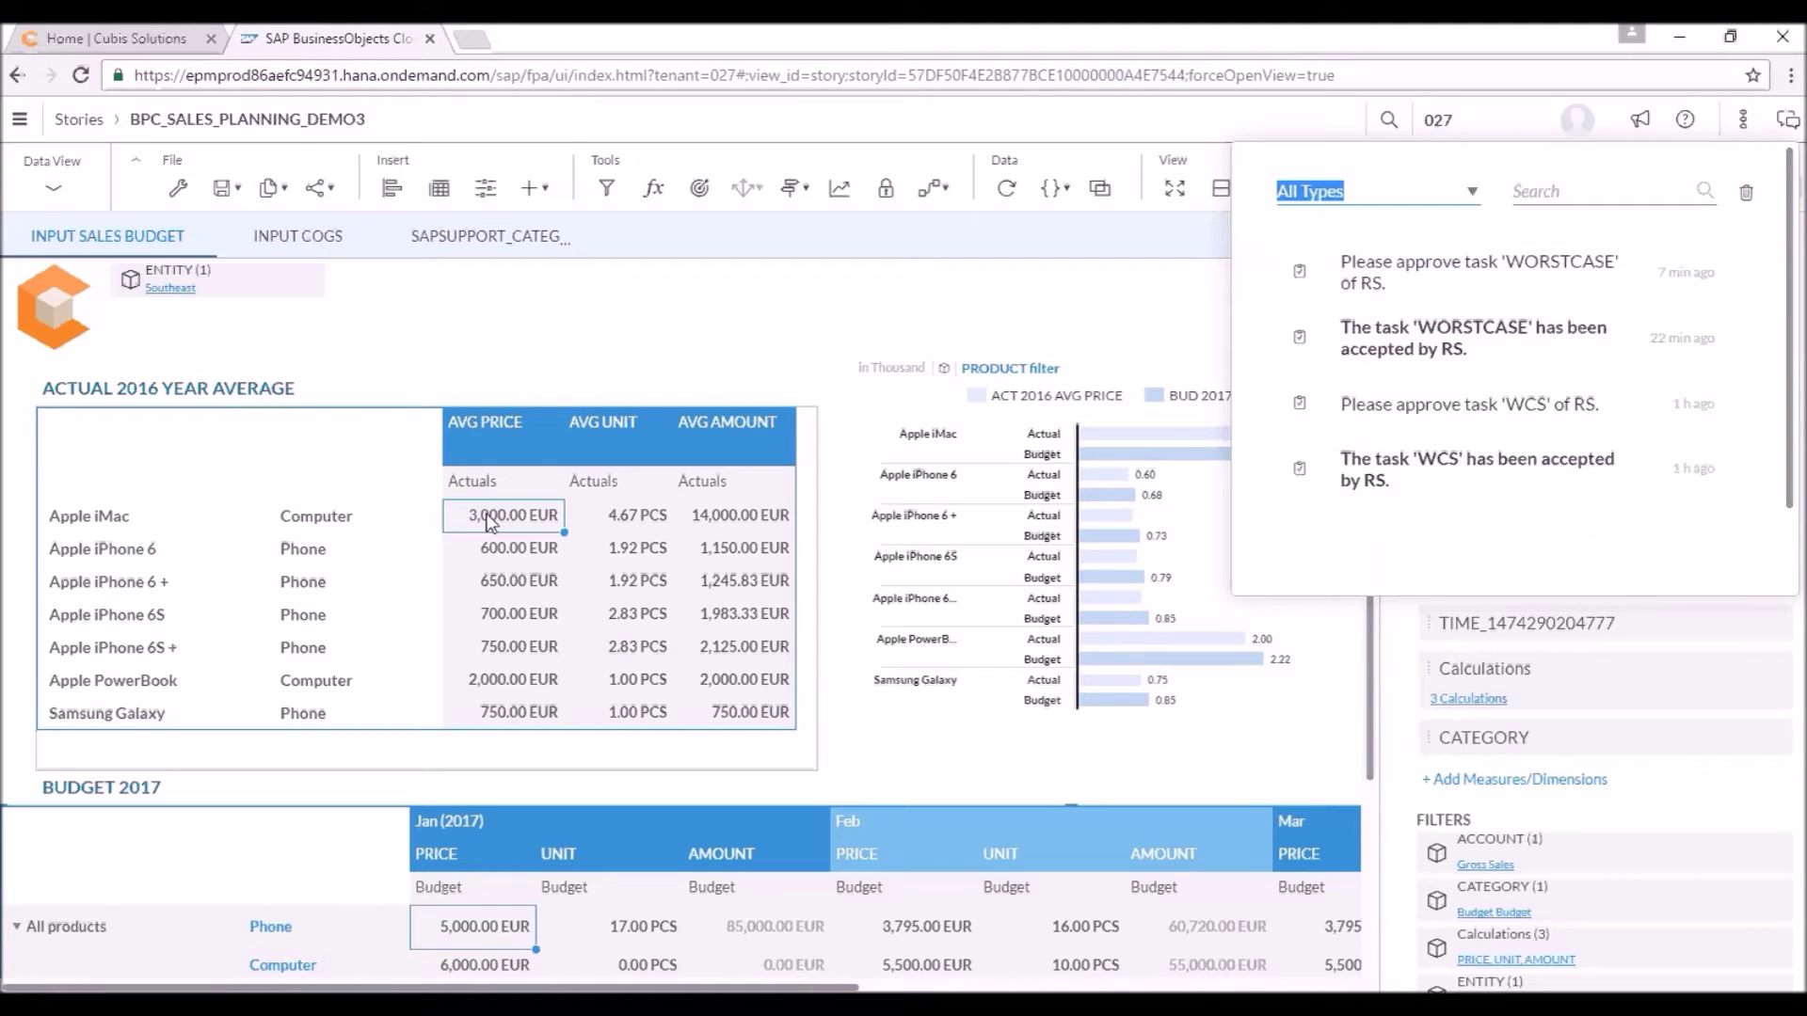
left_click(489, 519)
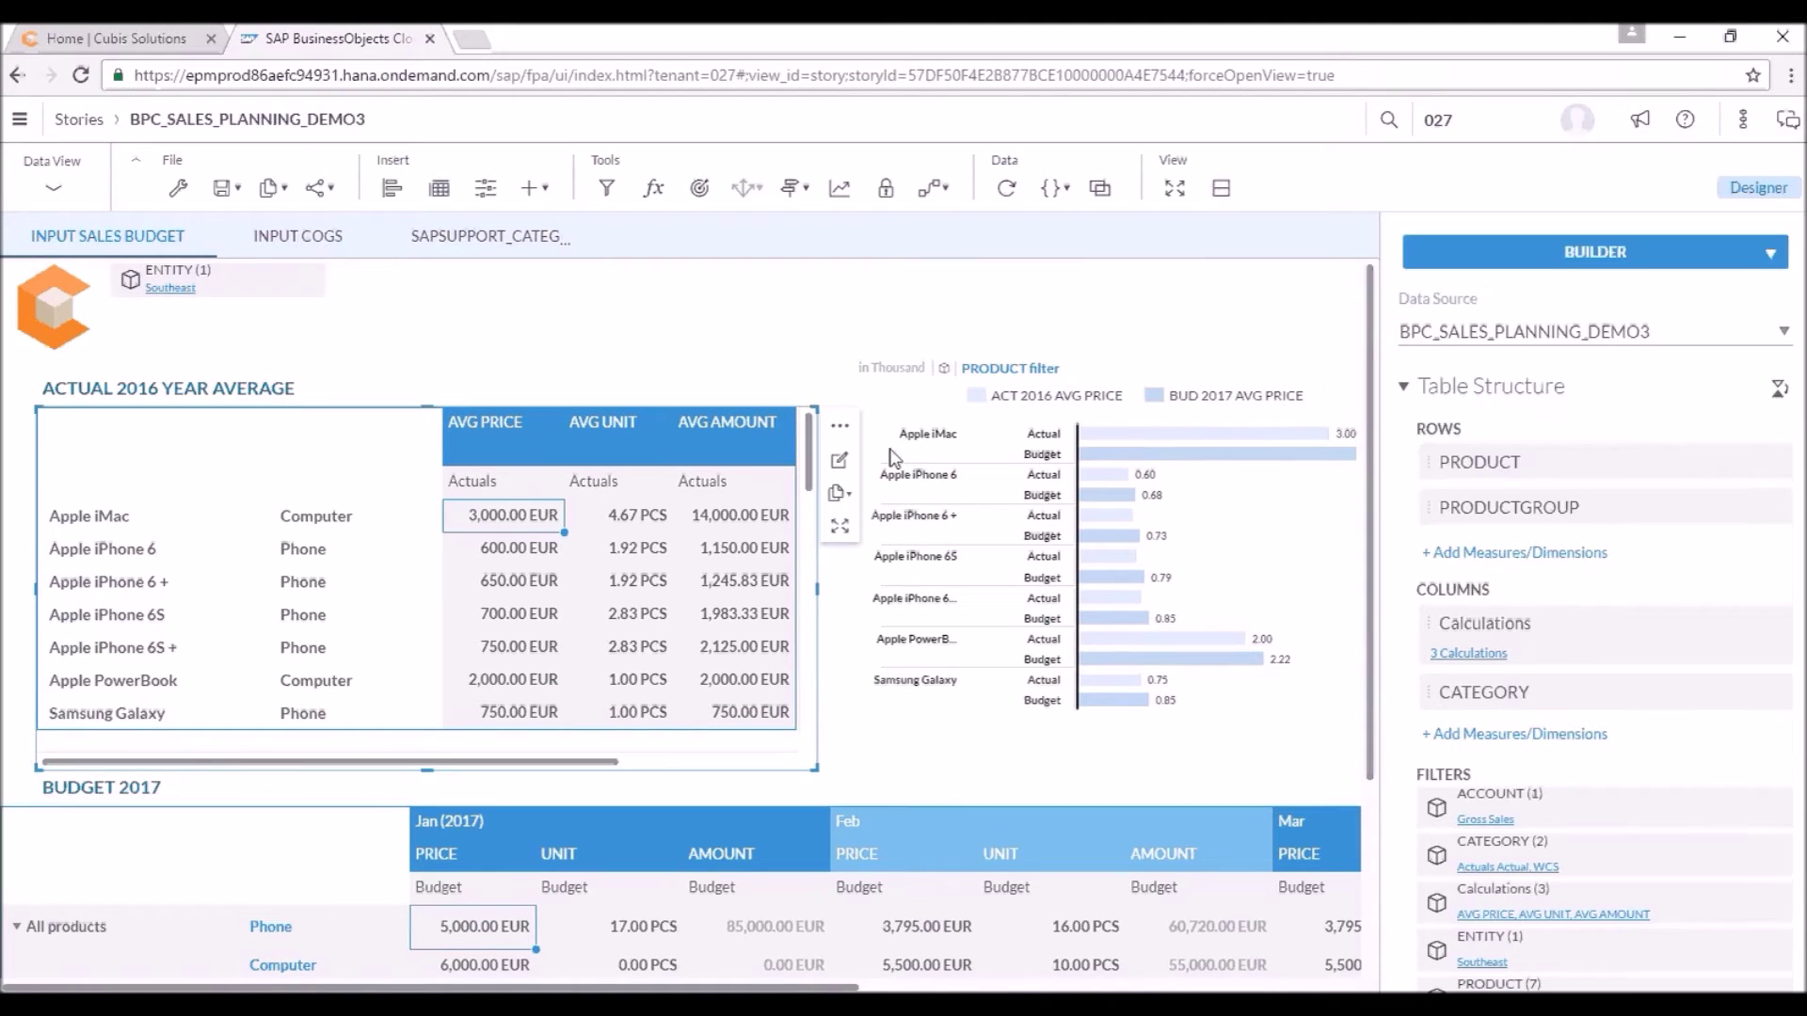
Step: Publish the private version WCS2 by updating the existing Budget version
left_click(805, 192)
mouse_move(912, 563)
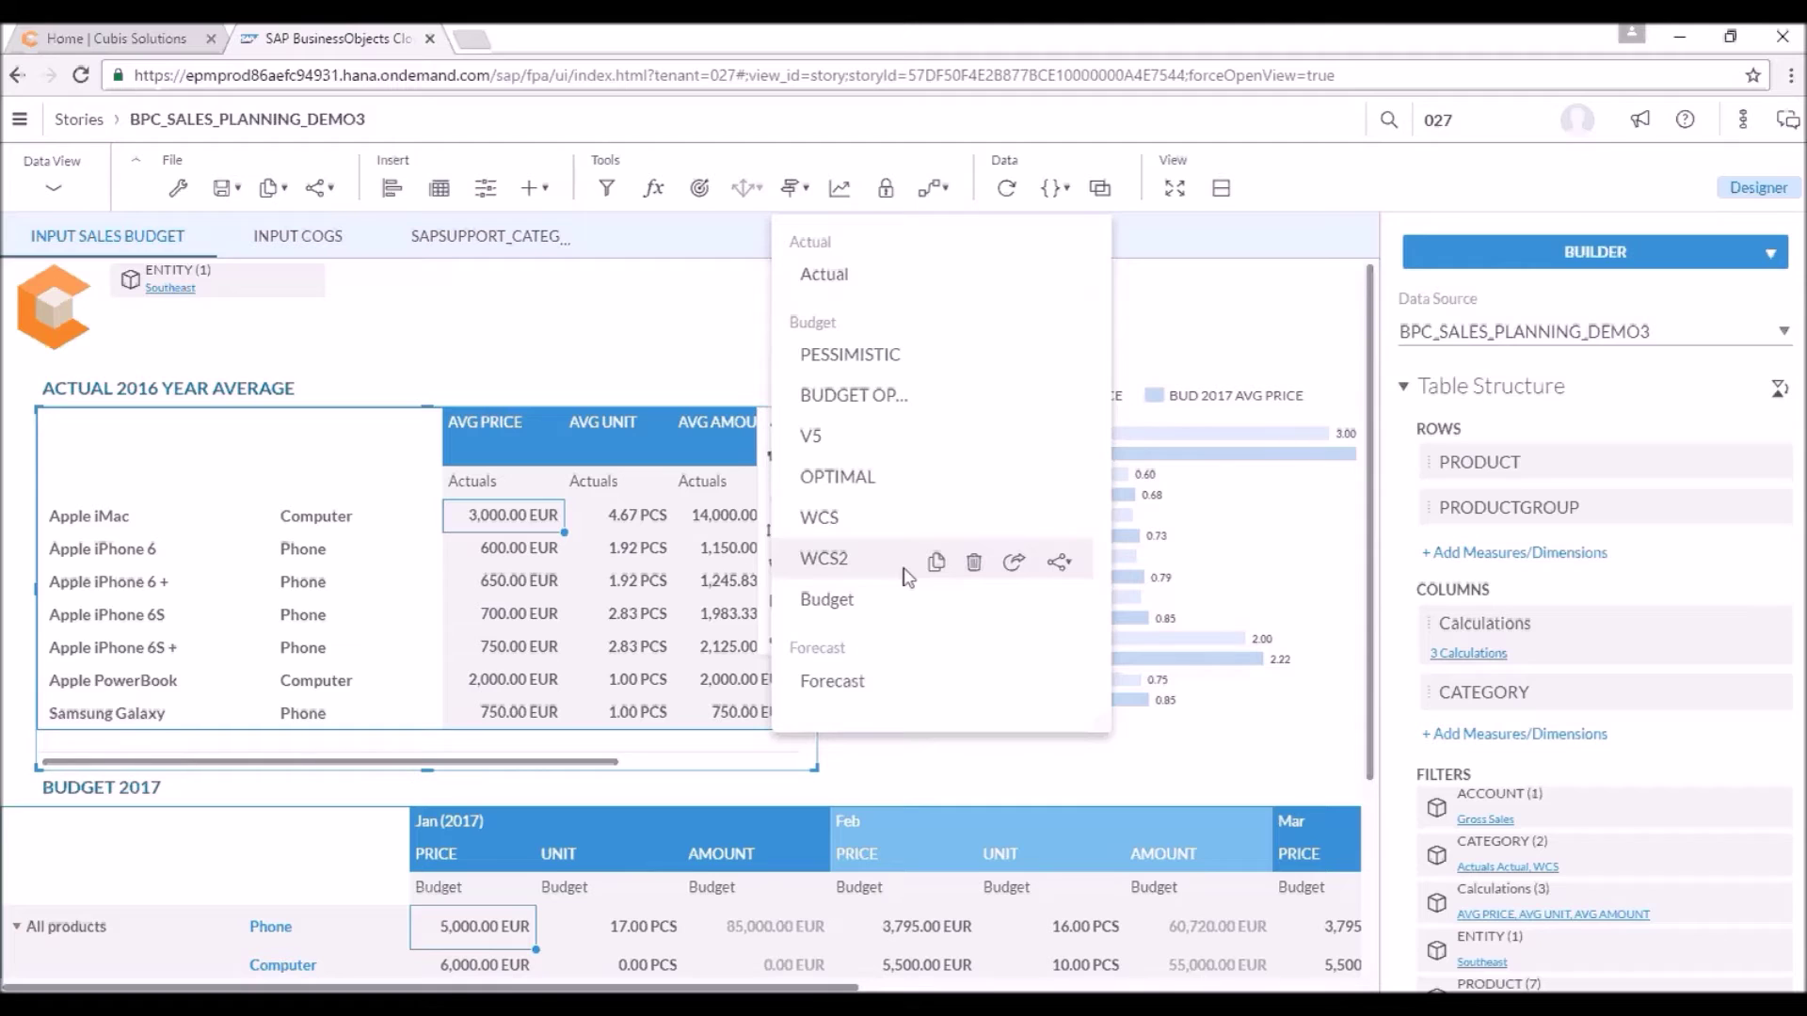
left_click(1015, 563)
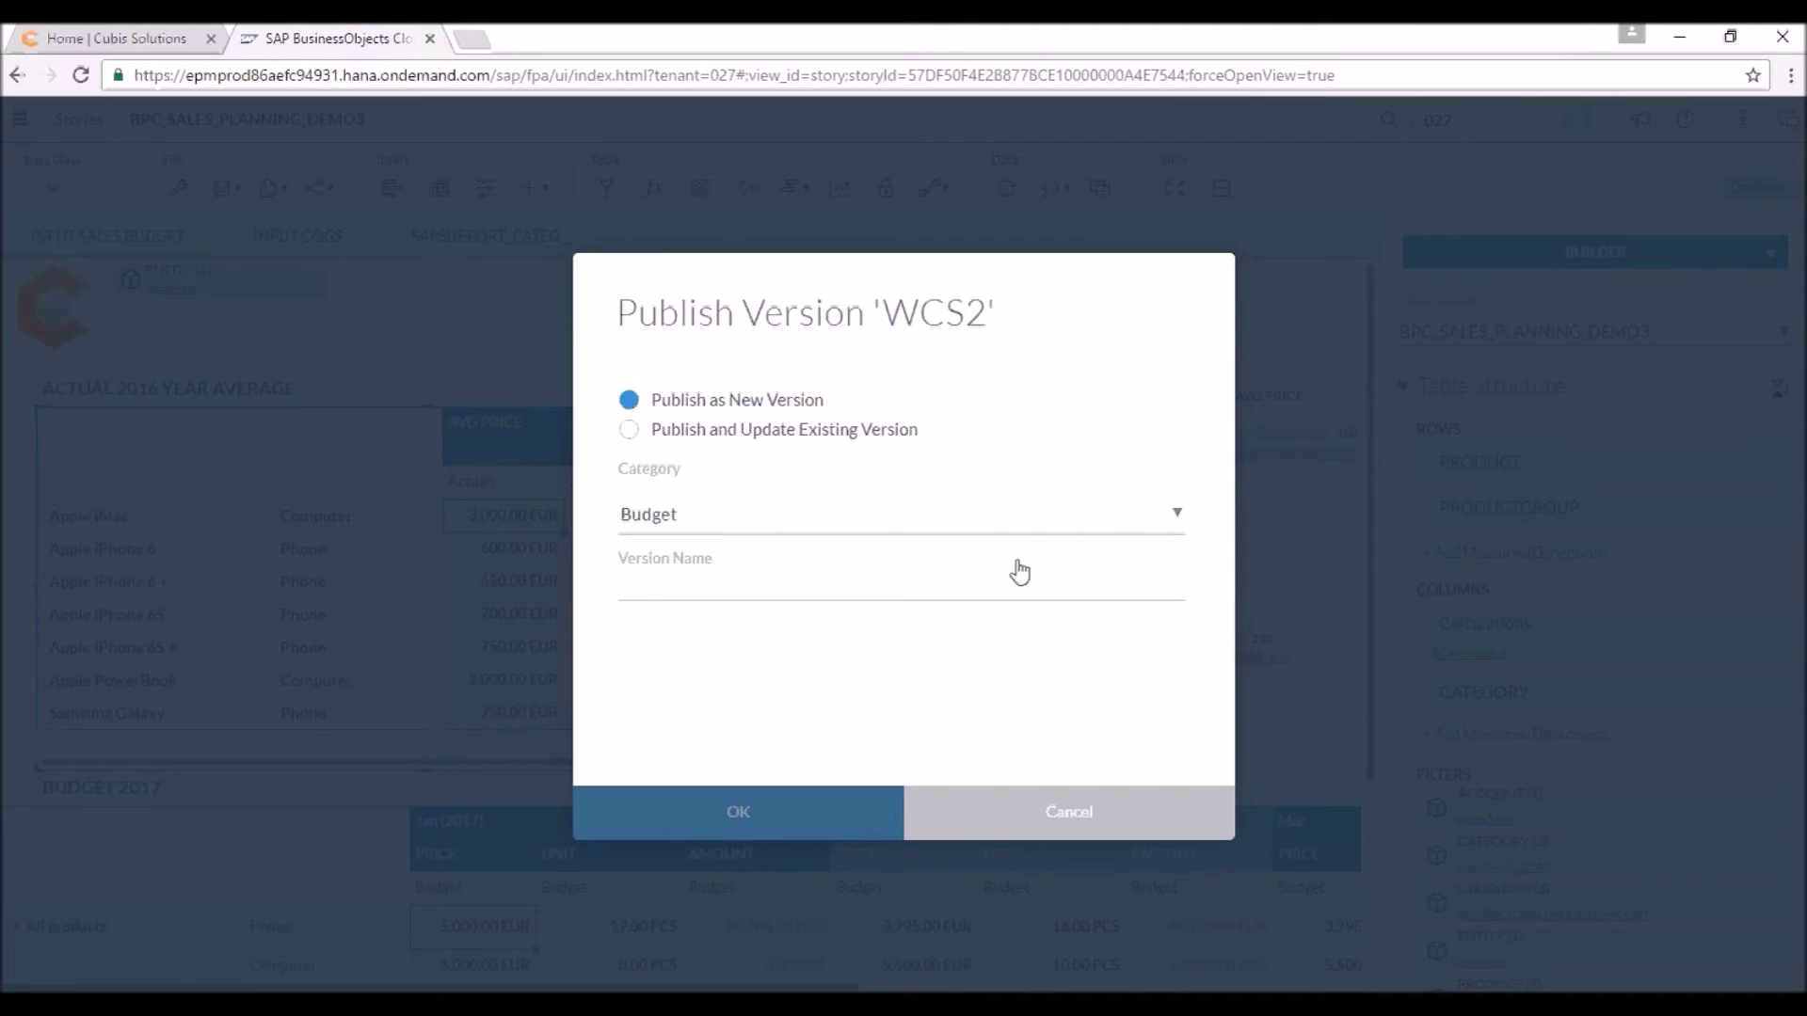
left_click(672, 435)
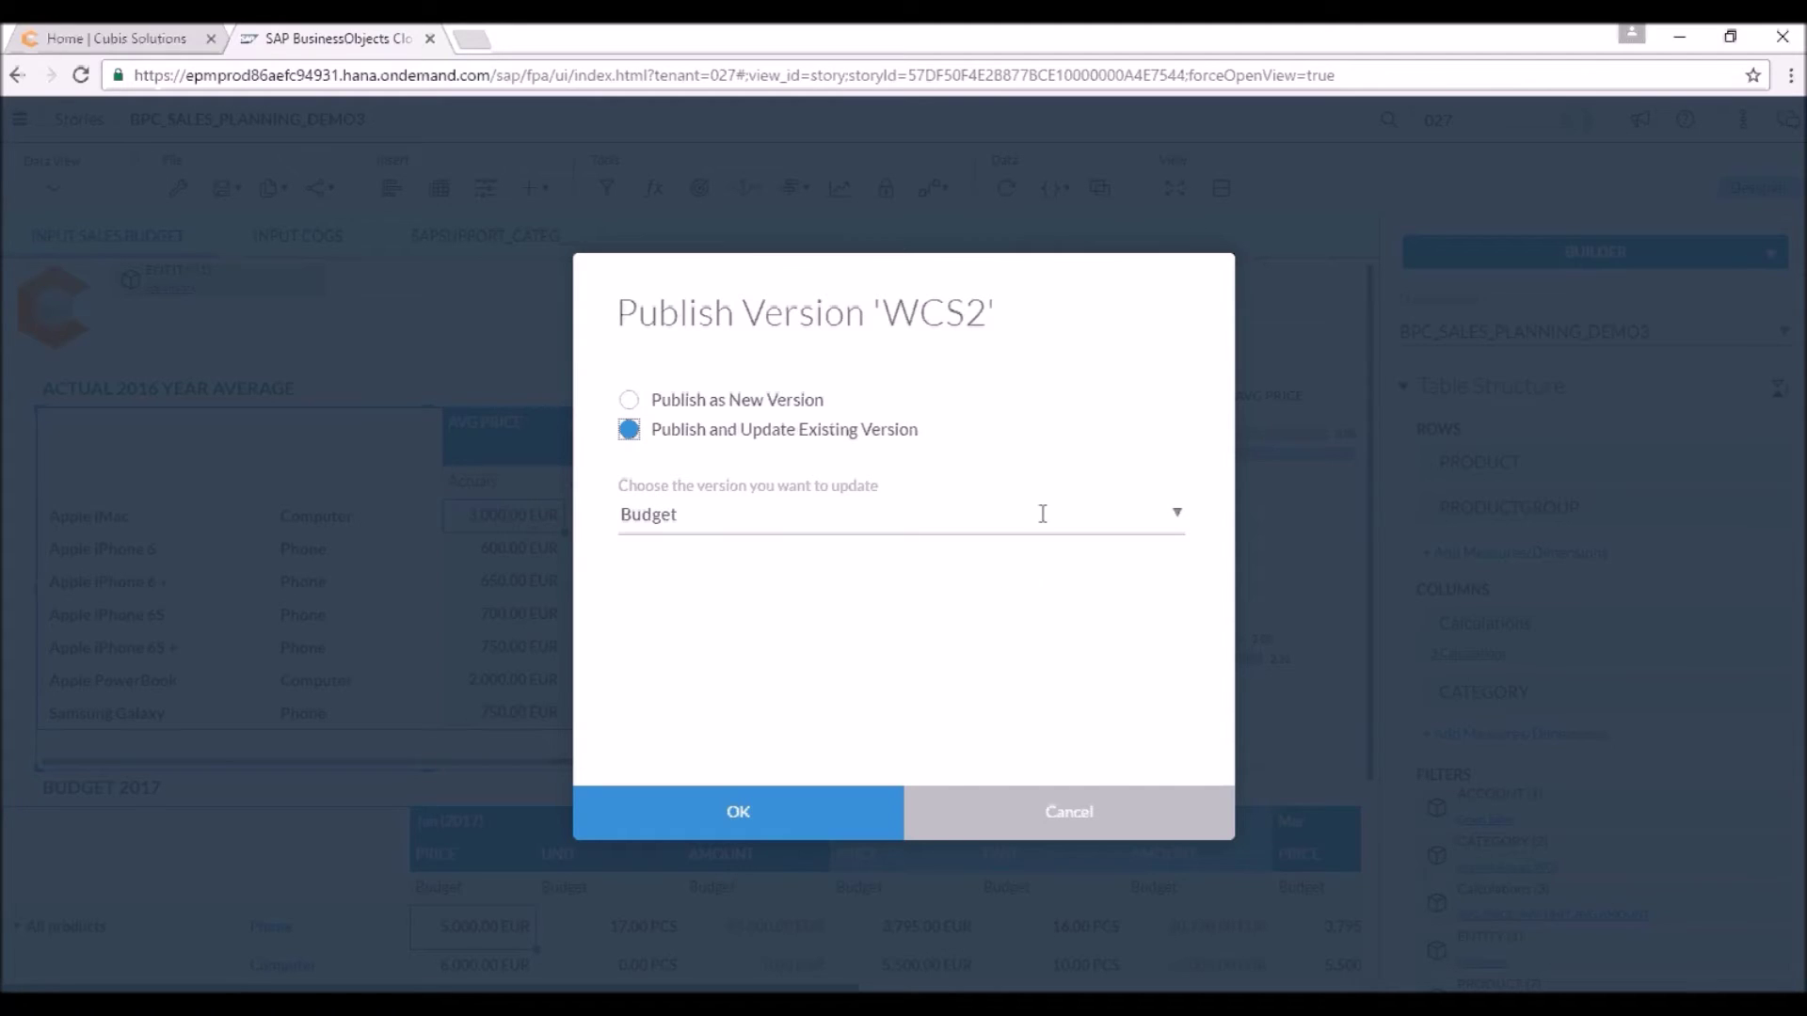
left_click(787, 820)
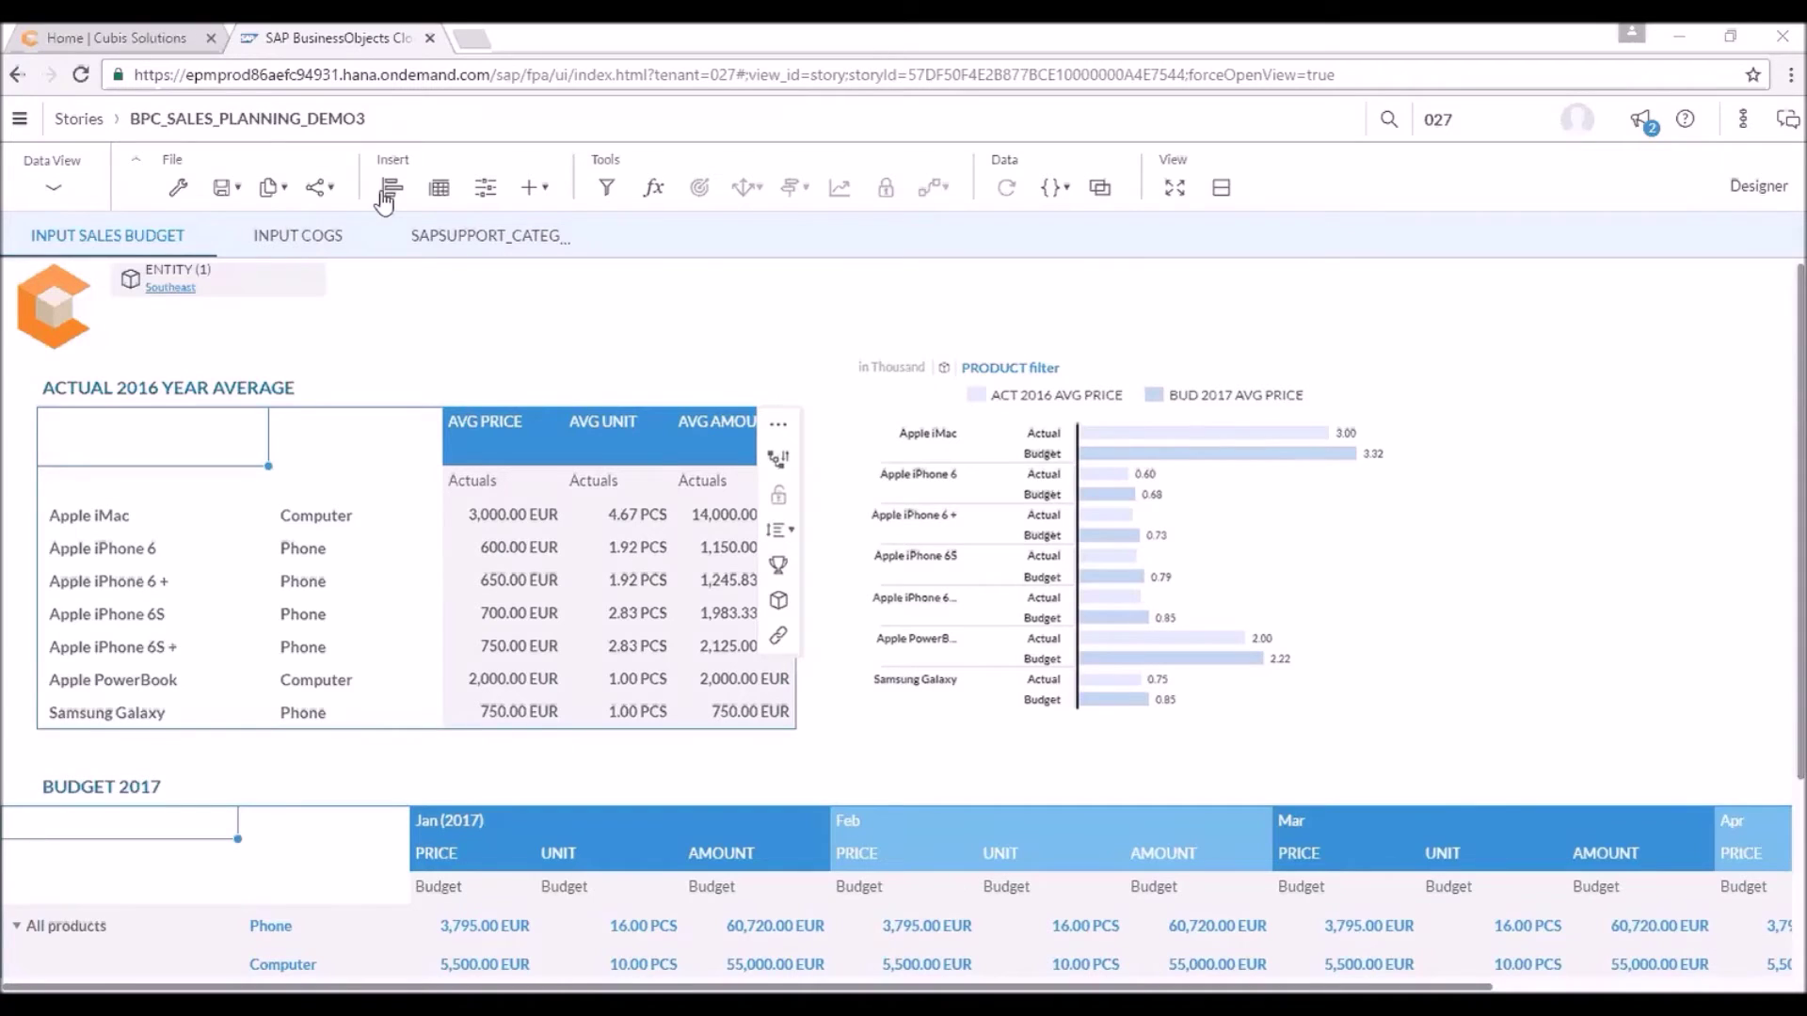
Step: Start a data export to SAP BPC for the BPC_SALES_PLANNING_DEMO3 model from the list of models
left_click(19, 121)
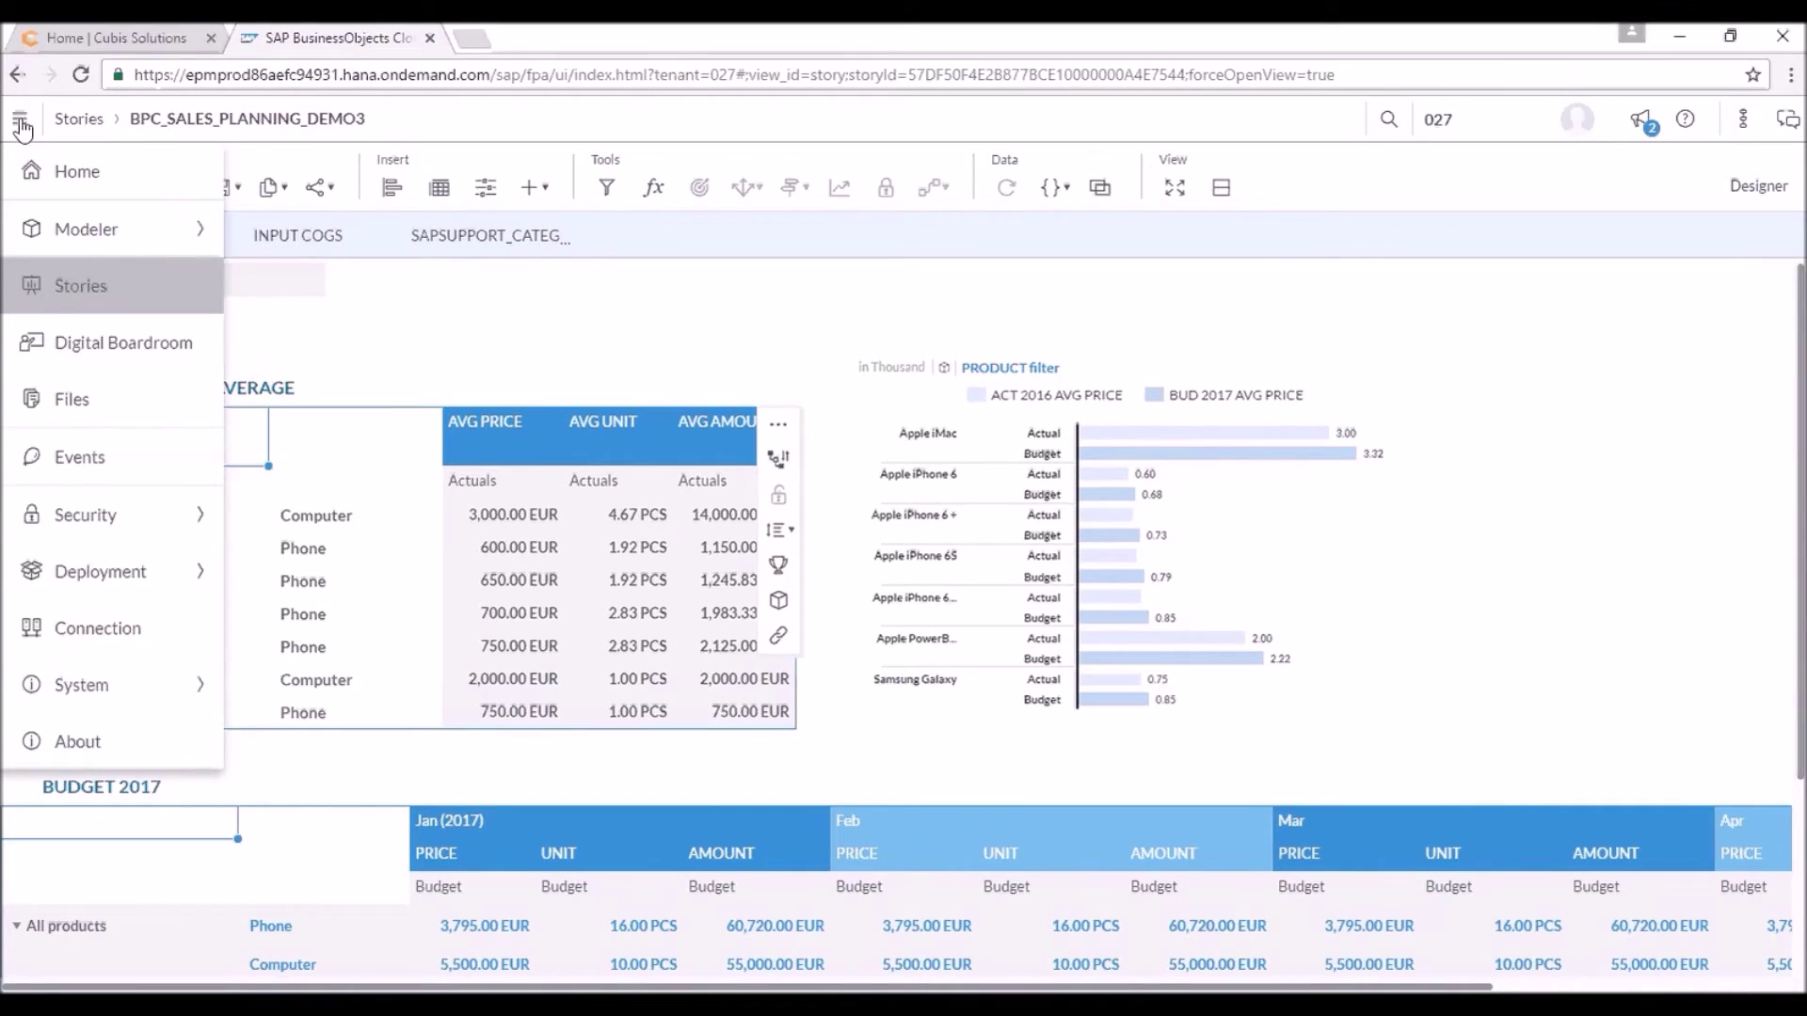
mouse_move(148, 230)
left_click(295, 196)
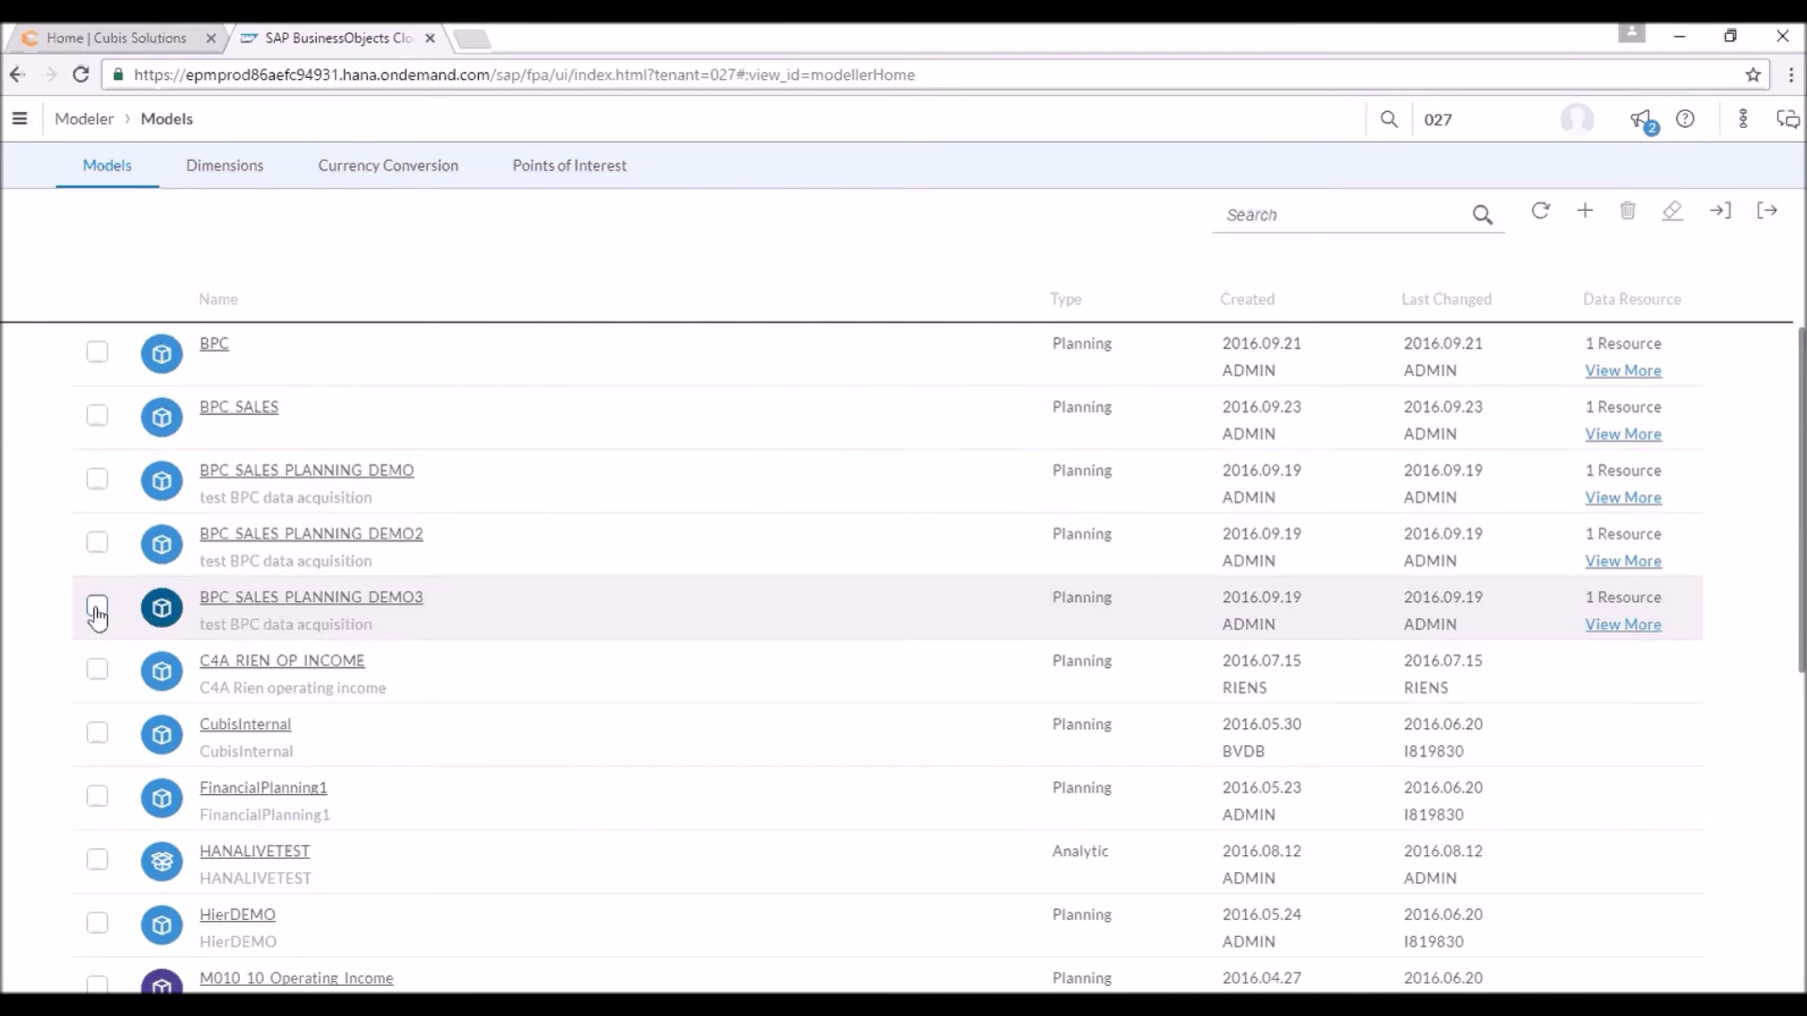
left_click(97, 610)
left_click(1768, 213)
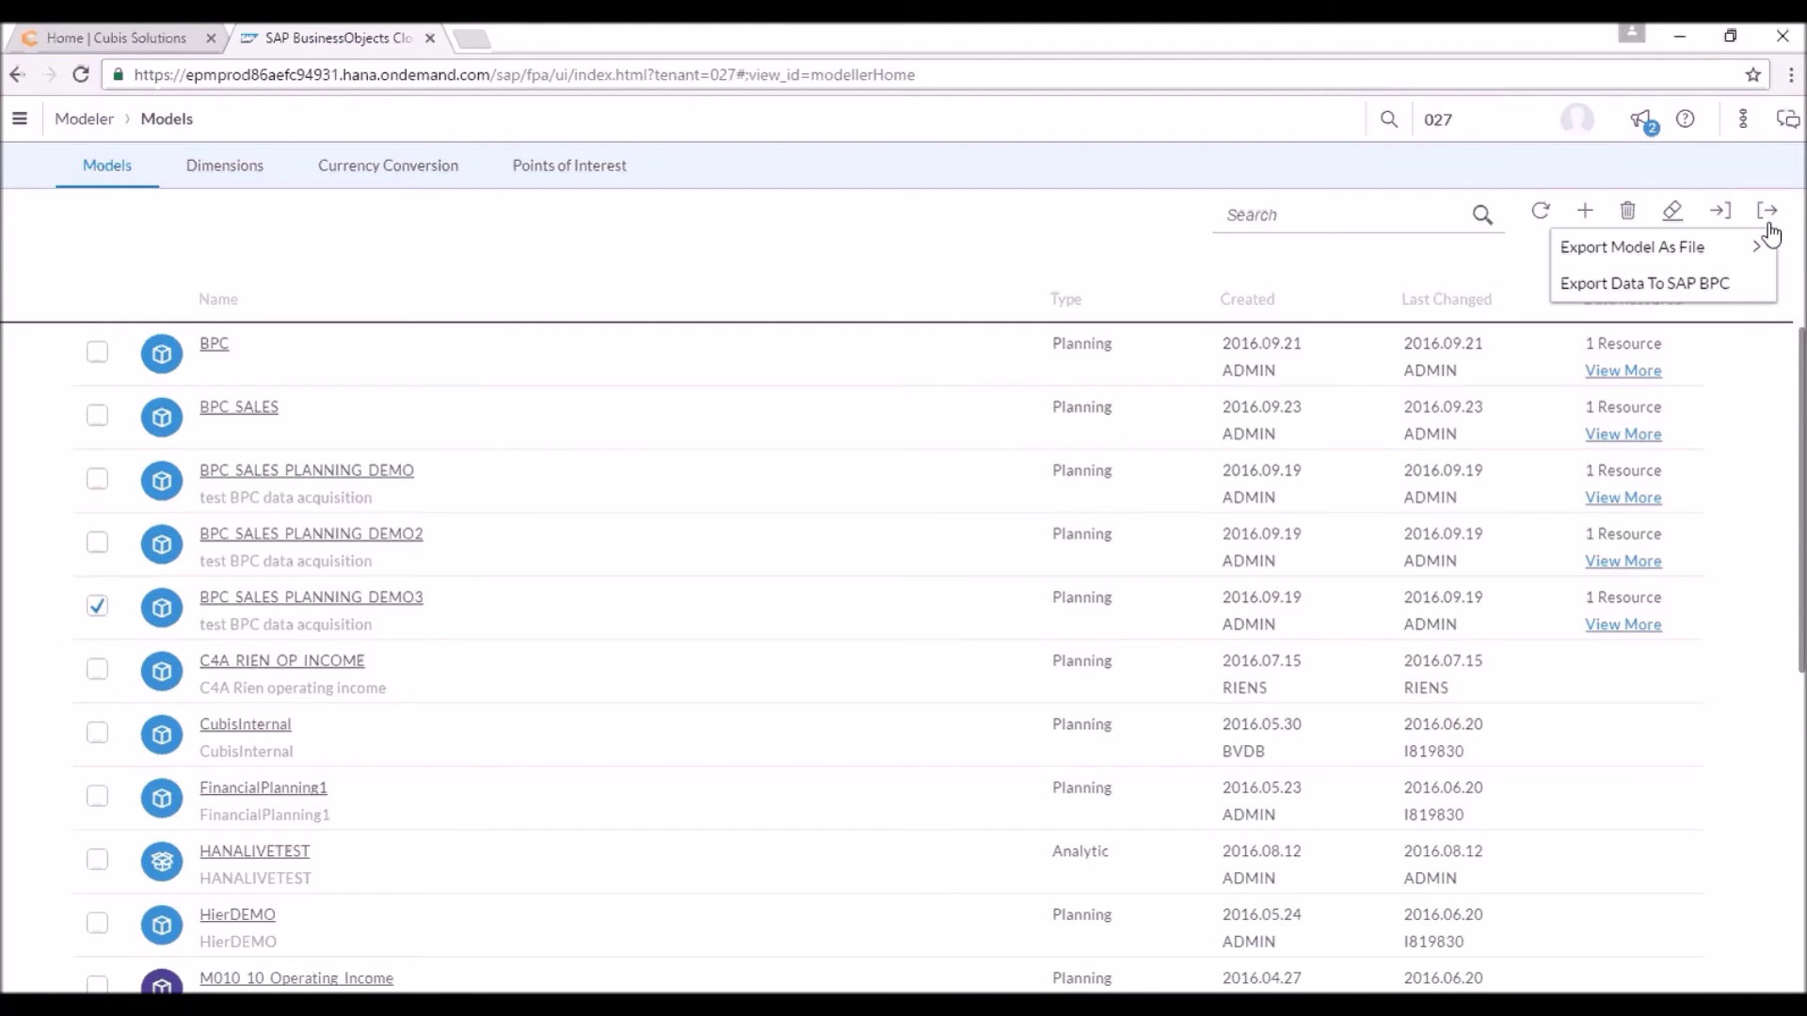
left_click(1707, 281)
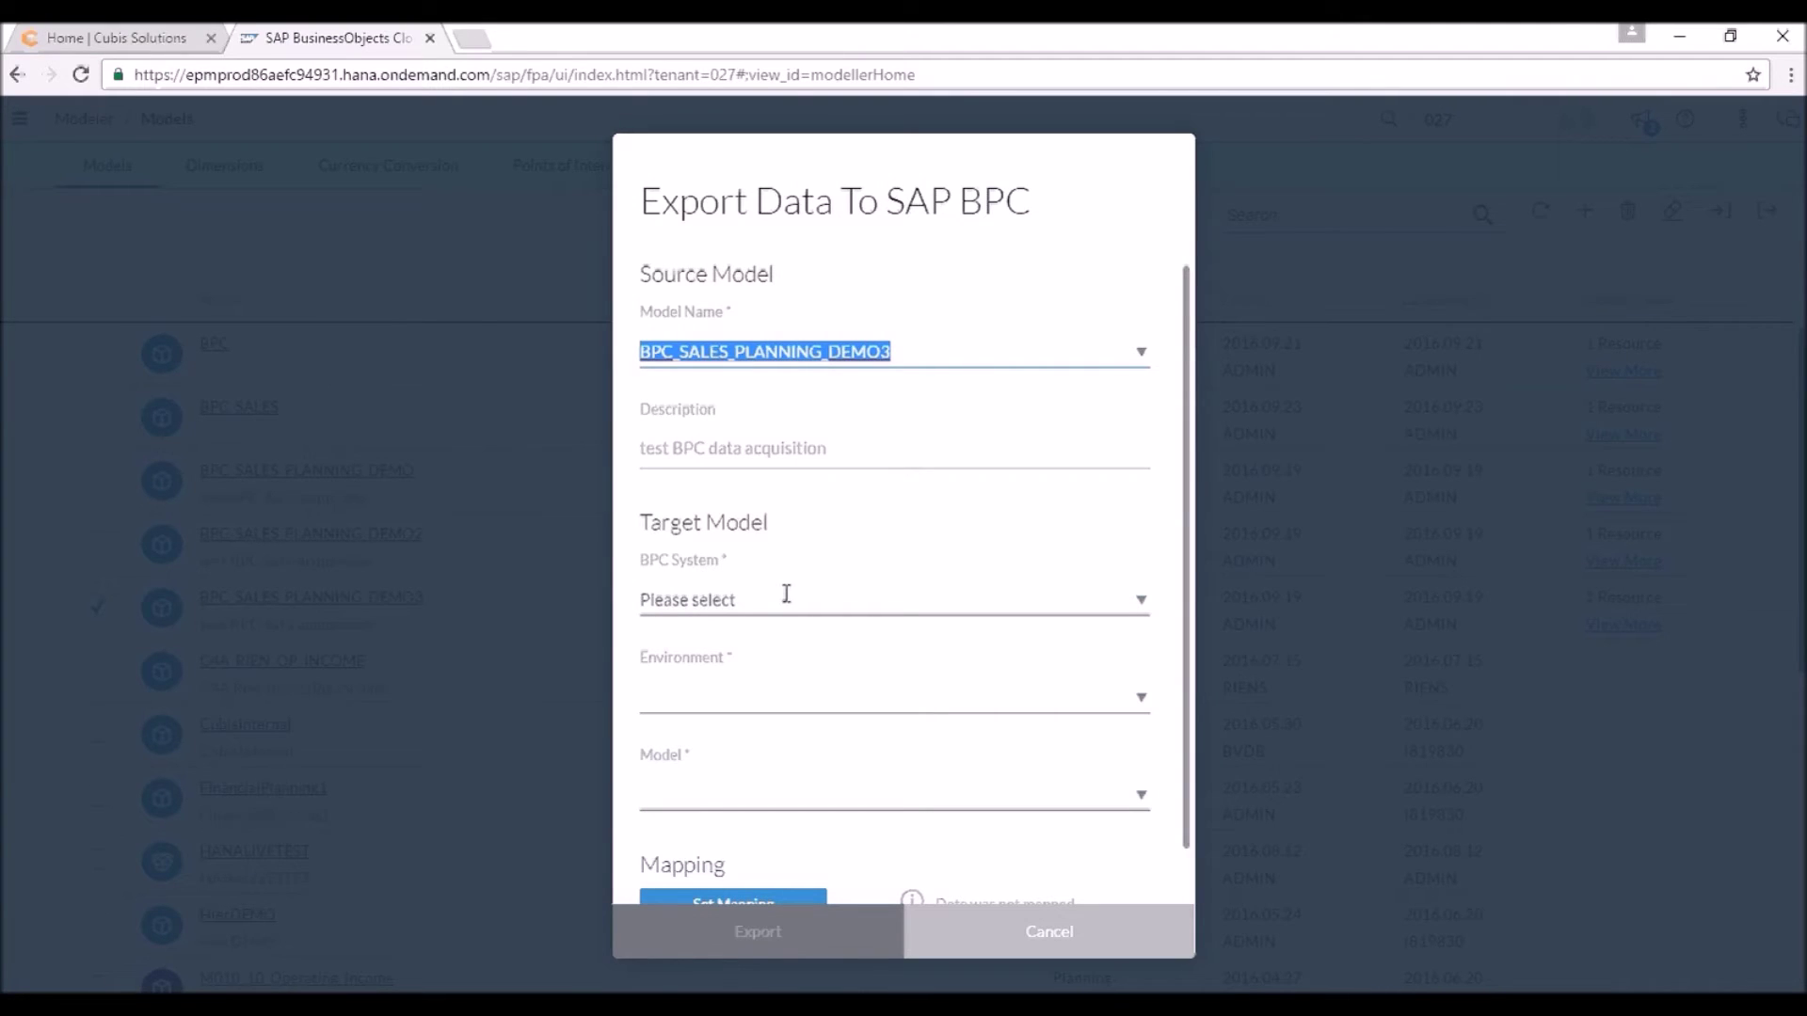
Step: Choose SALES_PLANNING_DEMO as the target BPC system for the export
left_click(1142, 607)
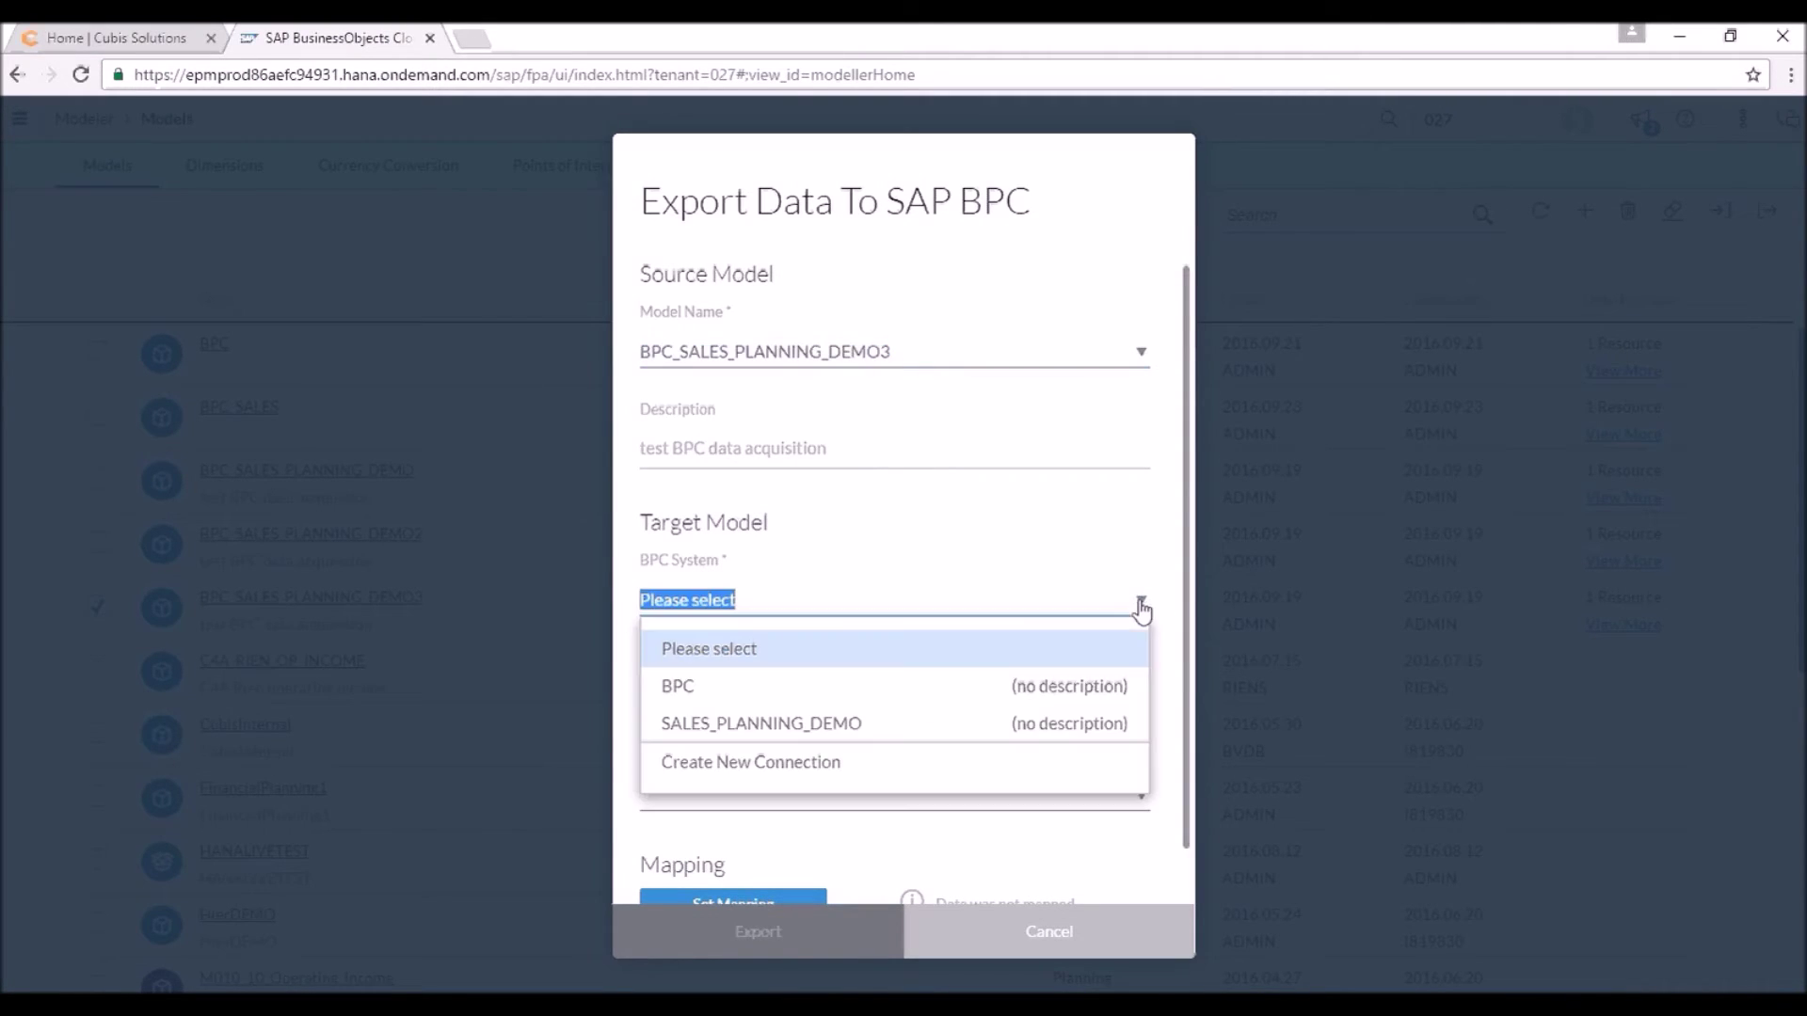
left_click(859, 727)
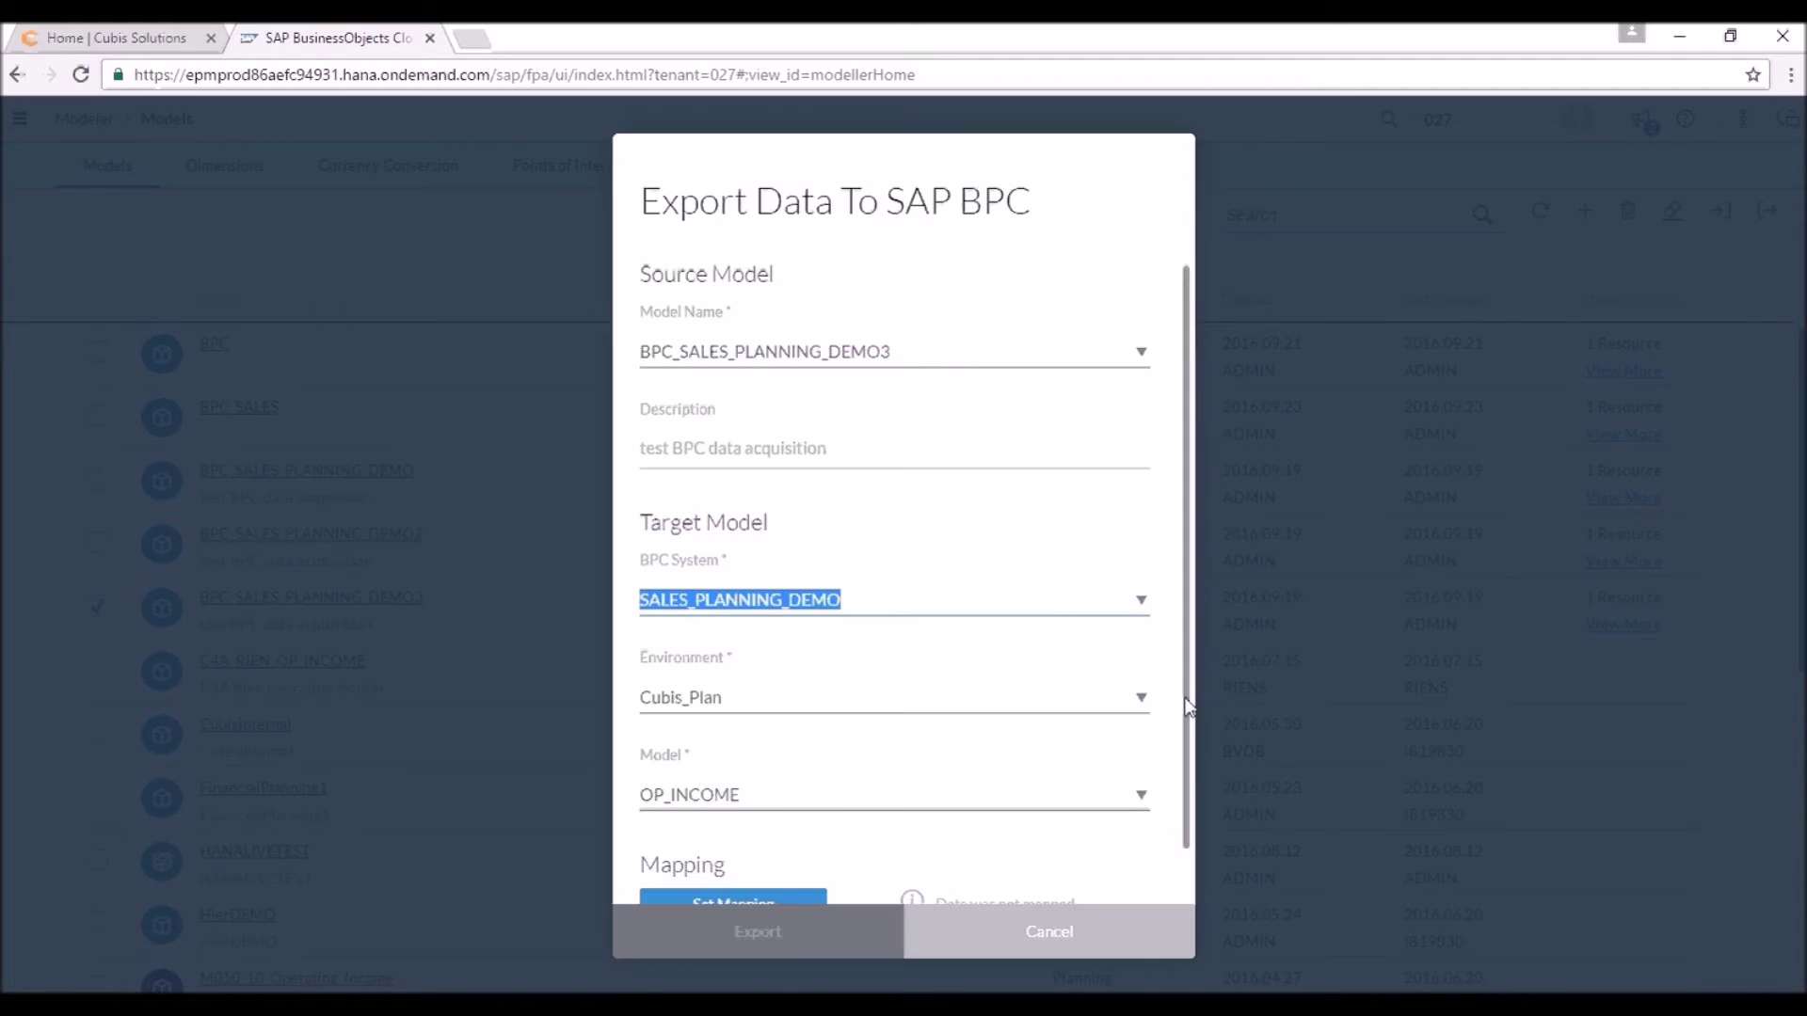
scroll(1183, 692, "down", 1)
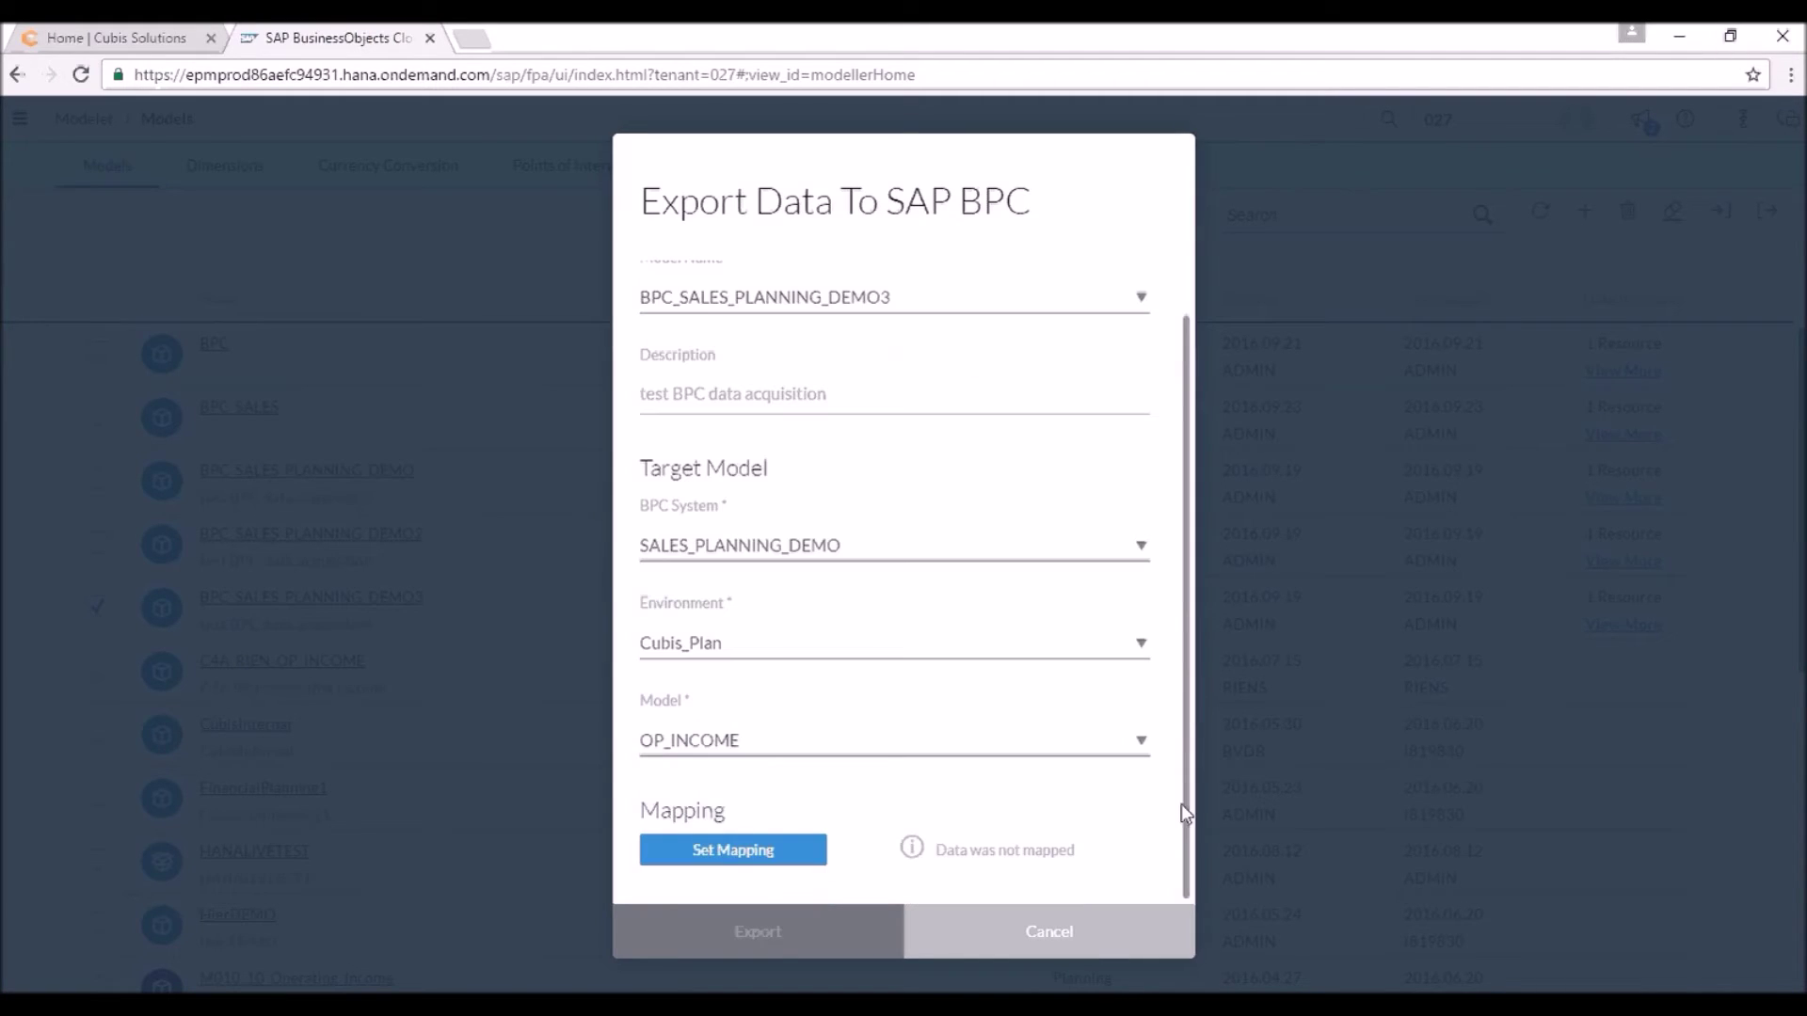
Step: Choose Cubis_Plan as the target environment and OP_INCOME as the target model for the BPC export
left_click(1137, 647)
left_click(980, 691)
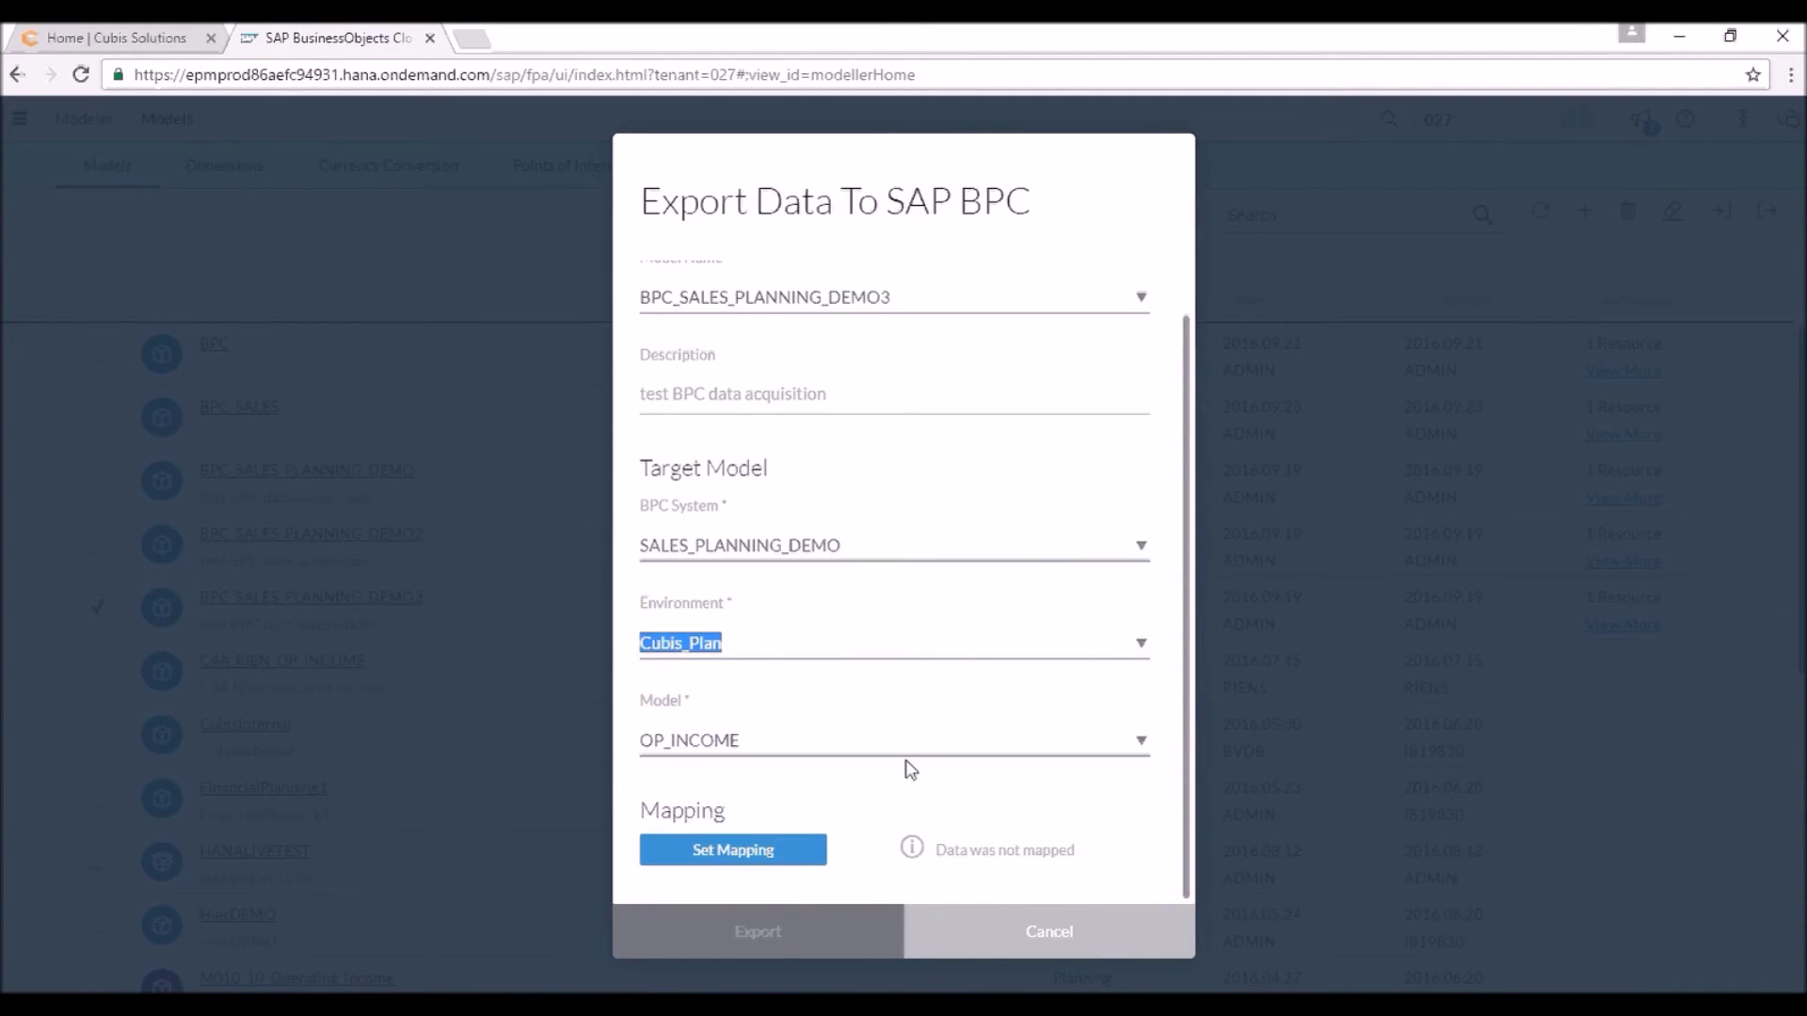
left_click(1139, 744)
left_click(1078, 800)
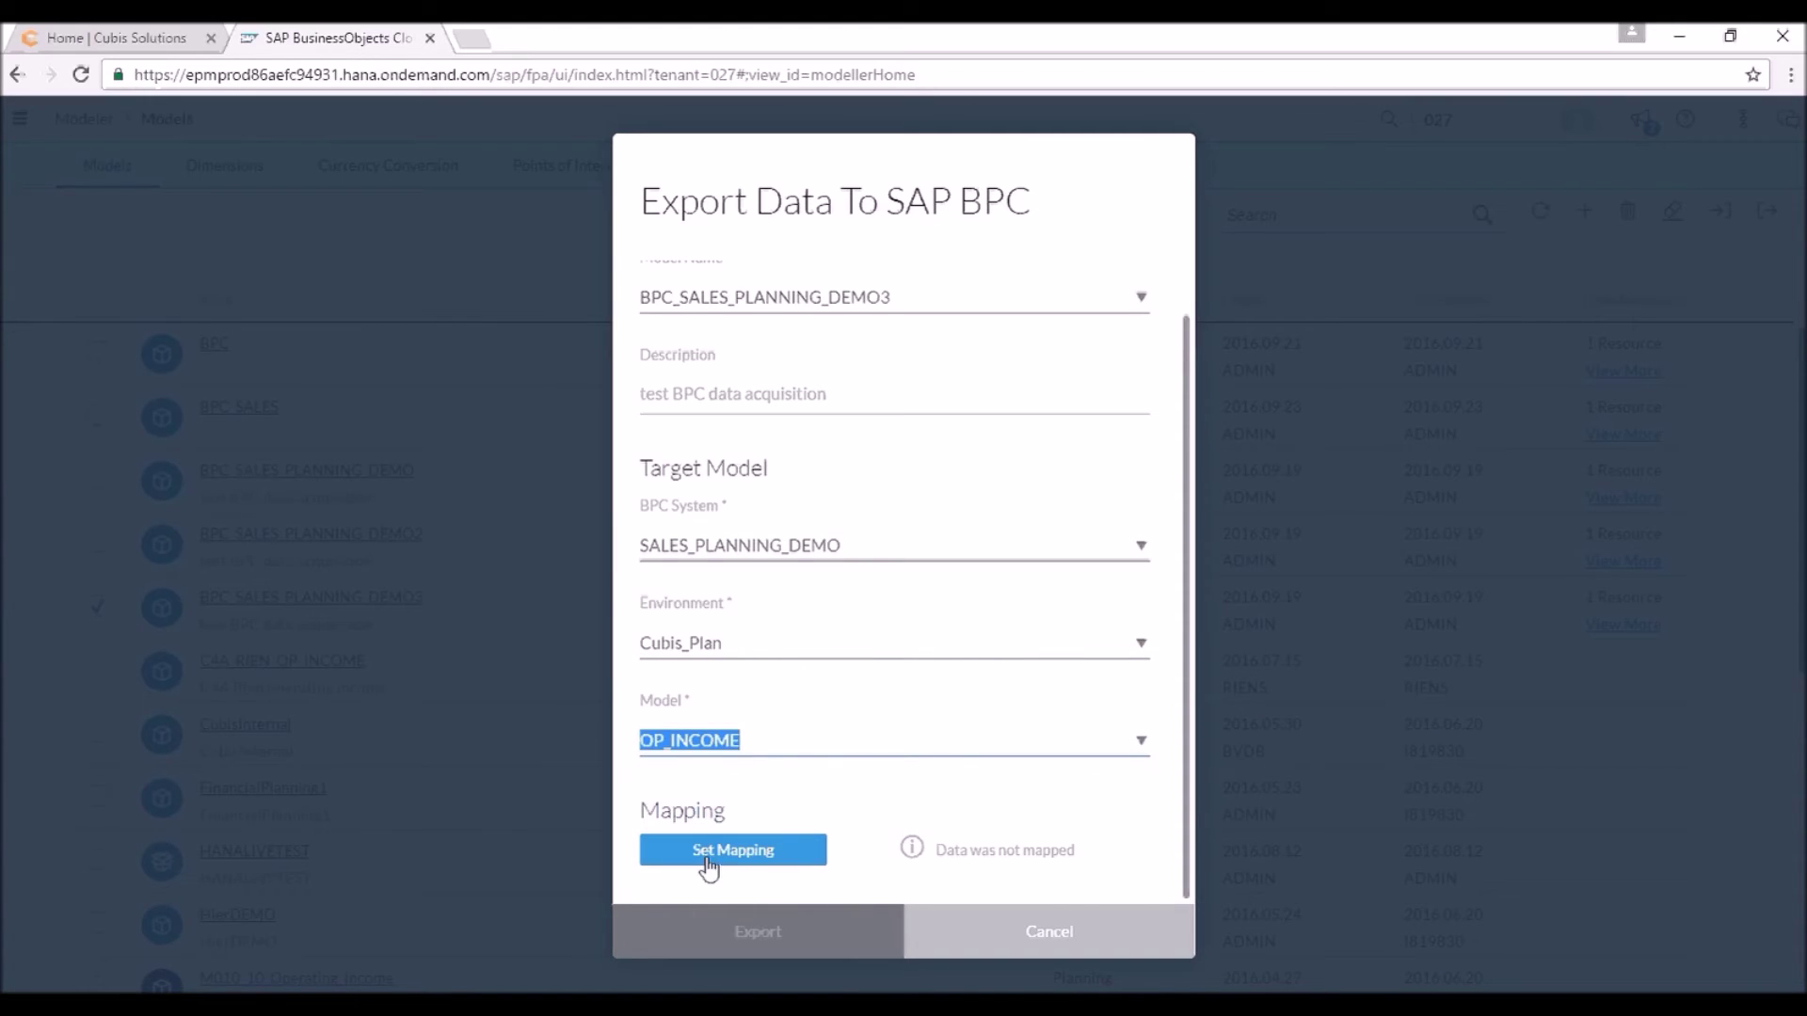
Step: Map the Budget version to the SAP BPC category member Budget, apply the dimension mapping and export the data
left_click(753, 873)
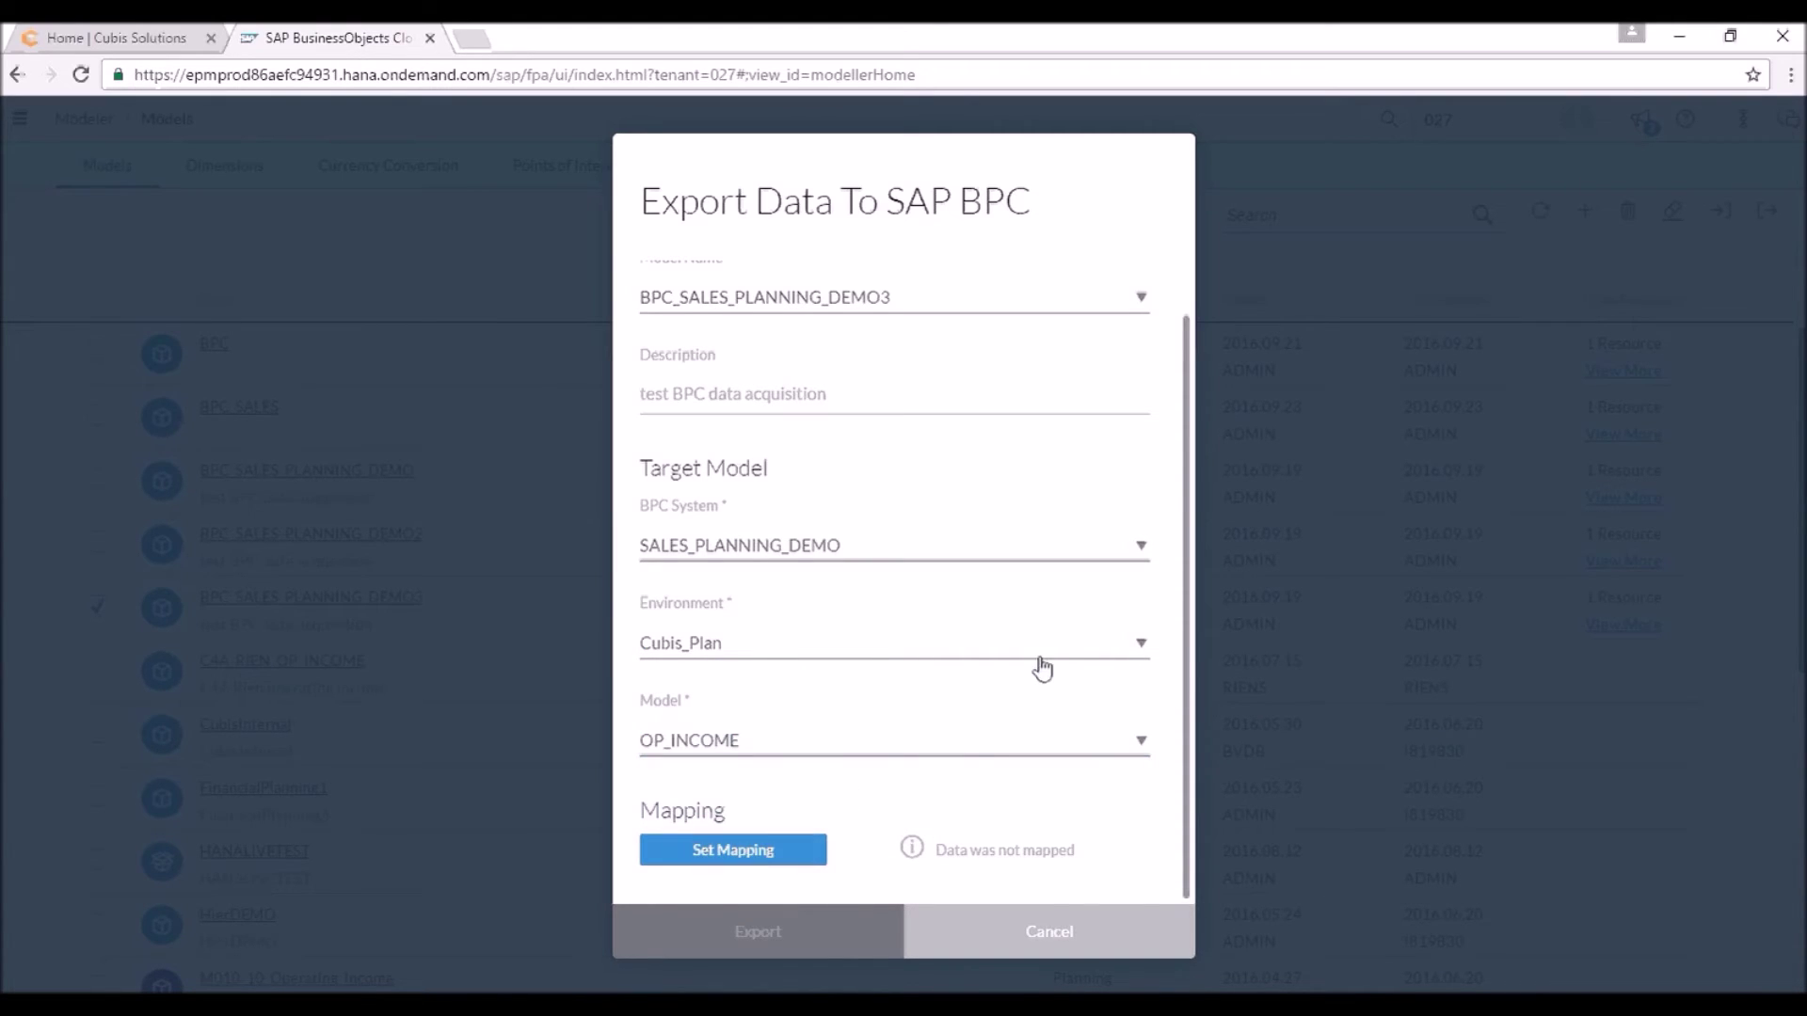
left_click(779, 855)
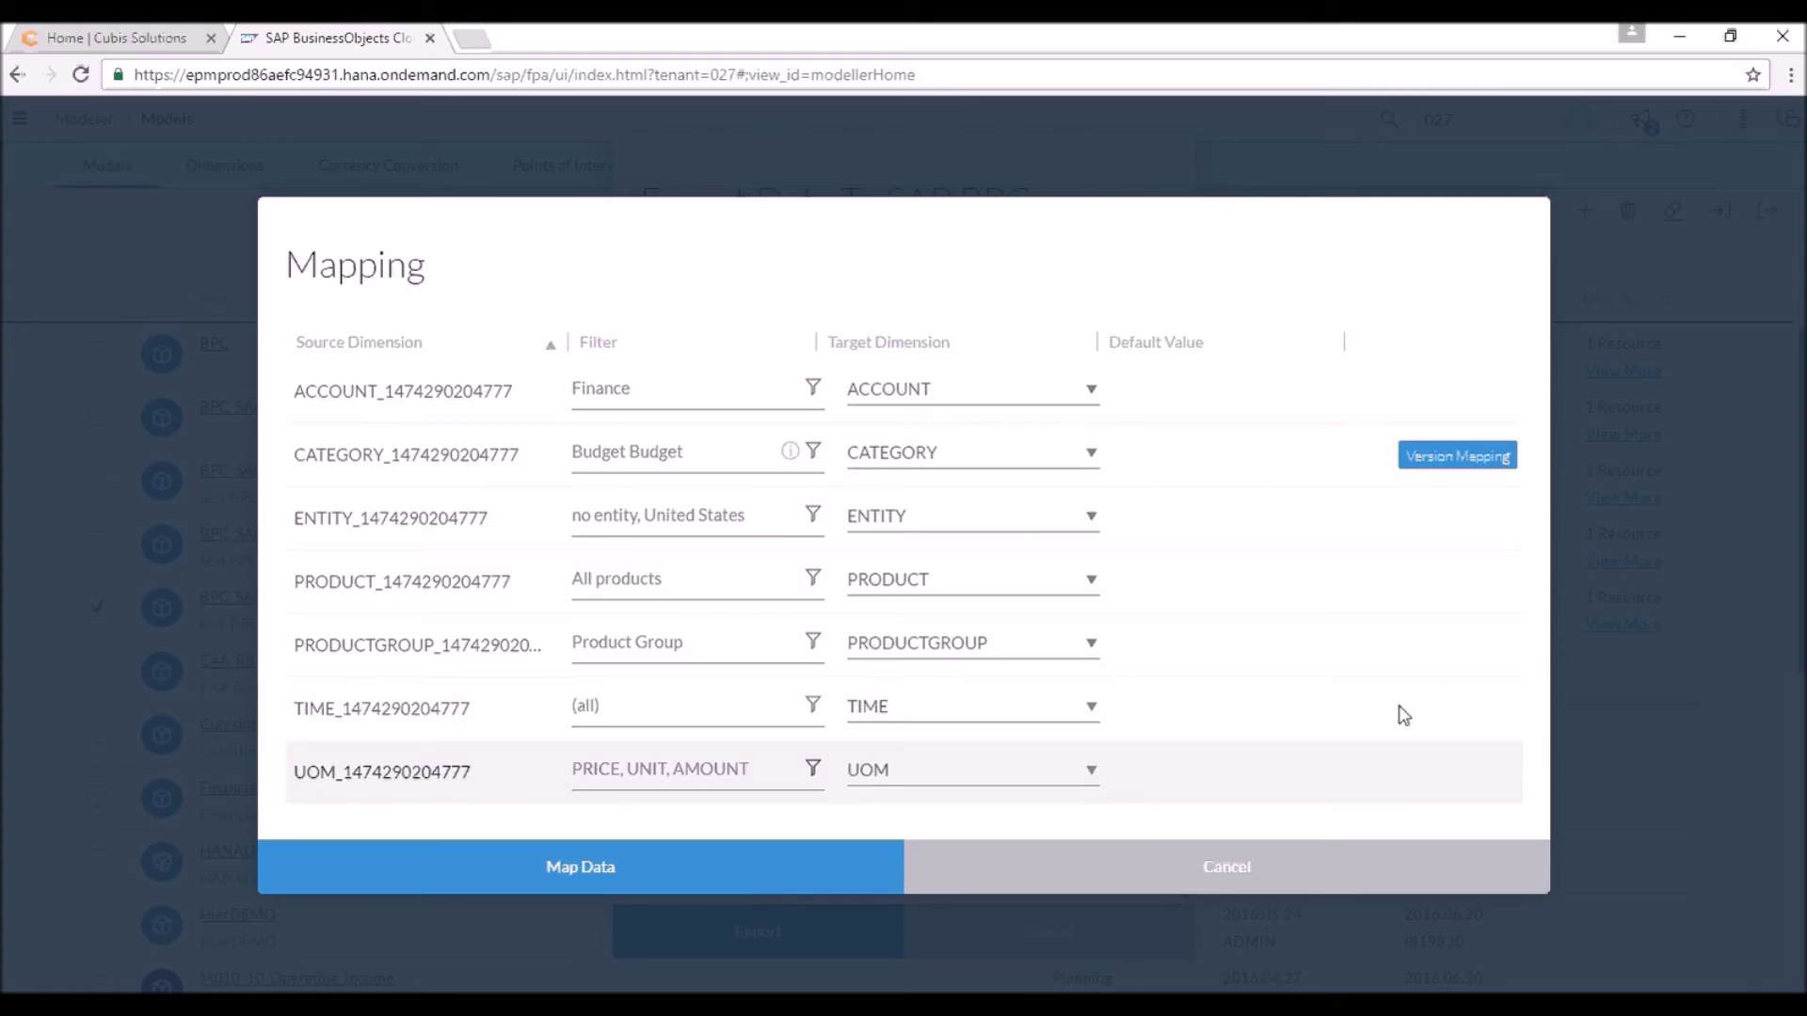
left_click(1458, 460)
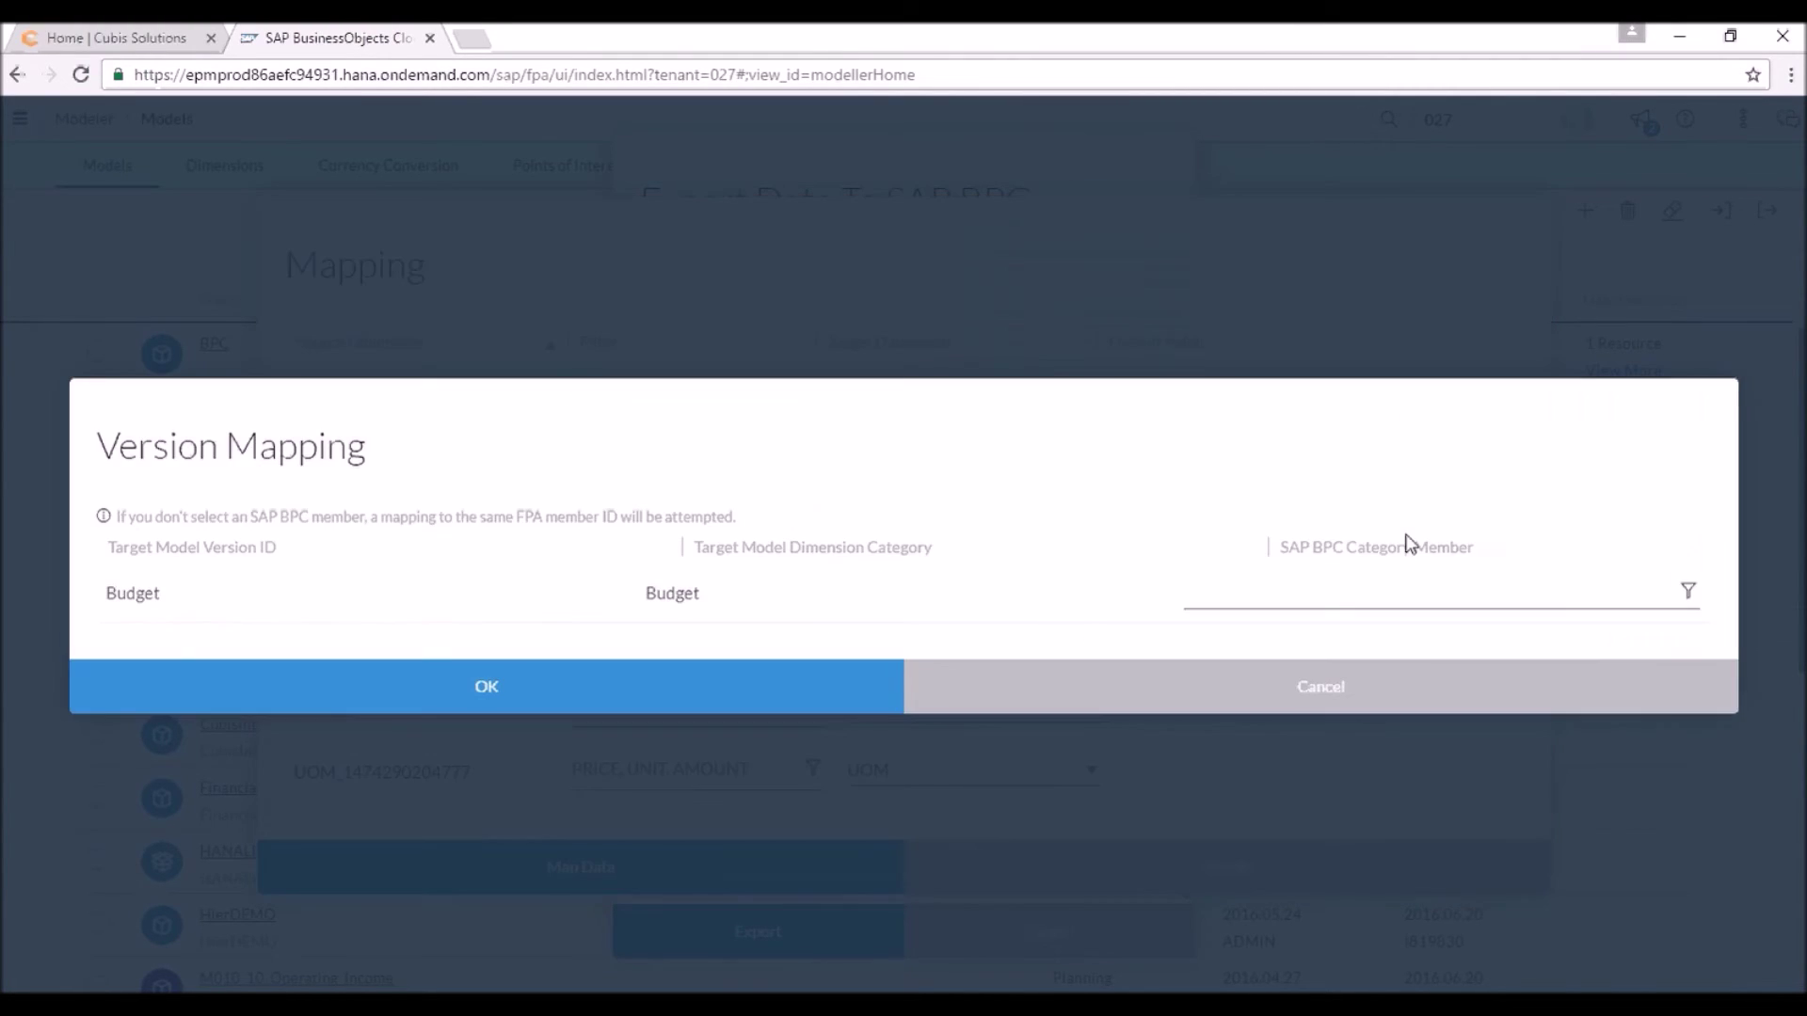
left_click(1690, 593)
left_click(646, 529)
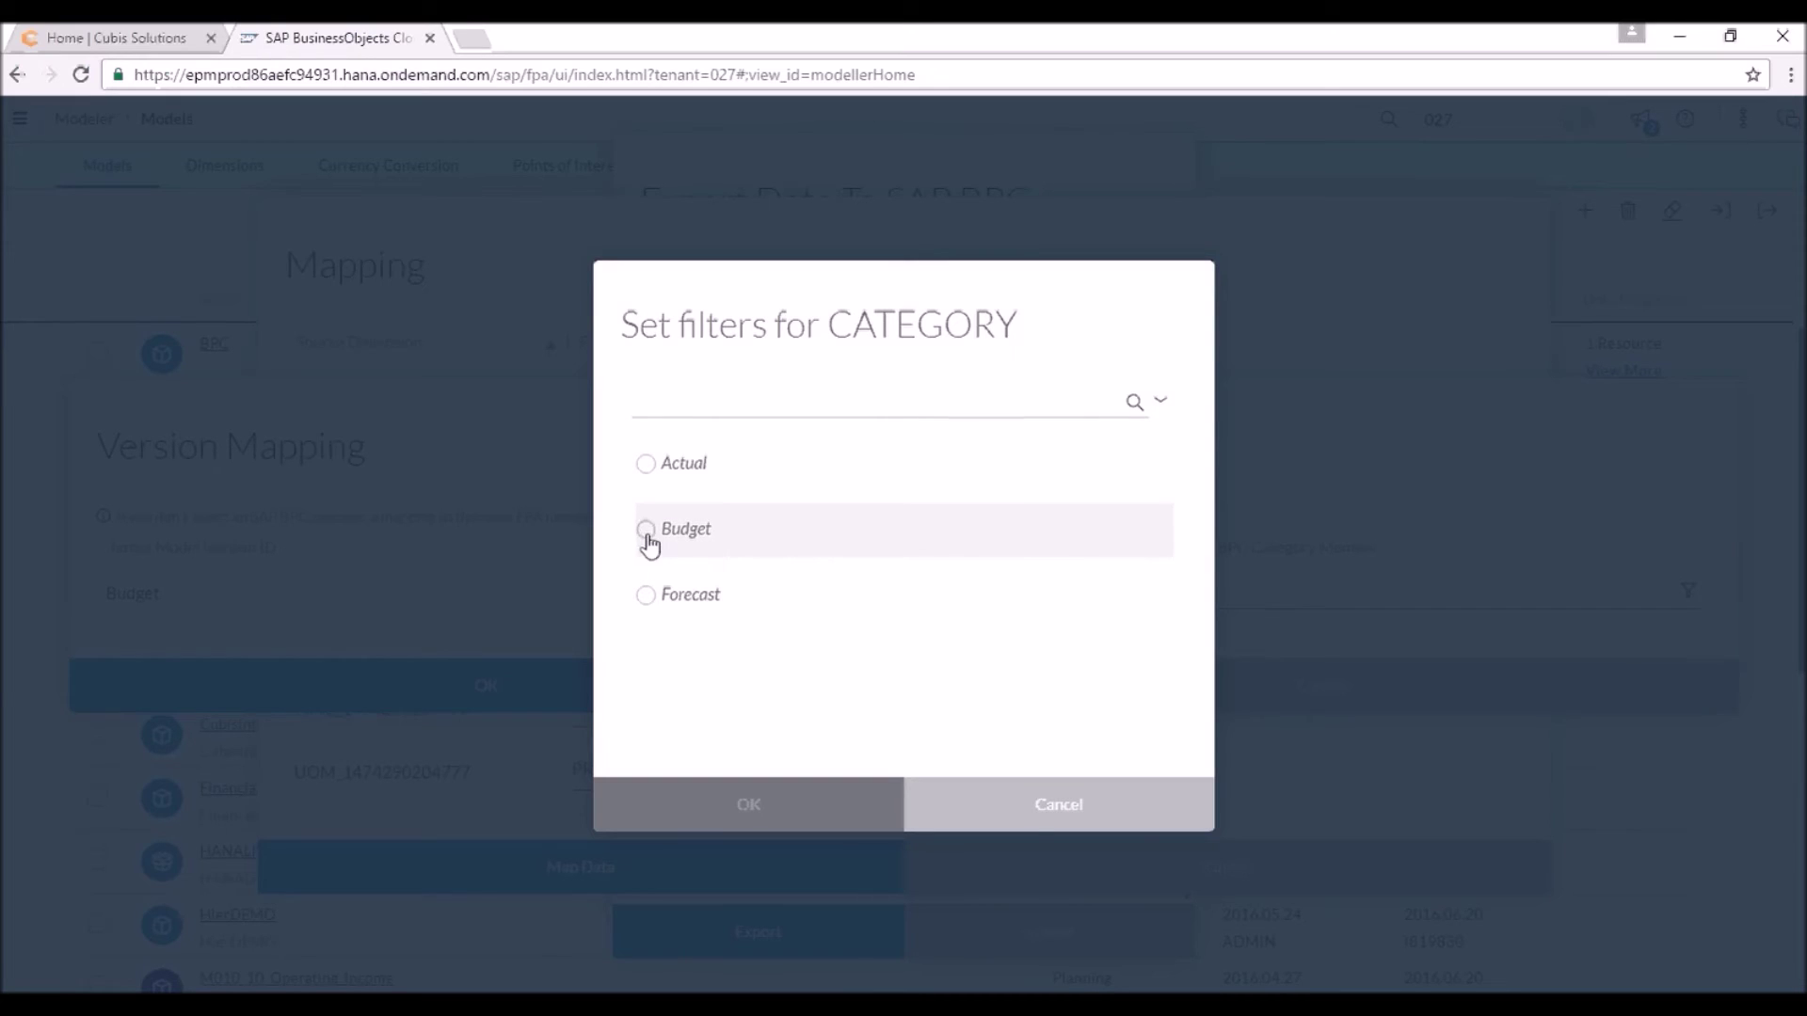
left_click(787, 828)
left_click(659, 699)
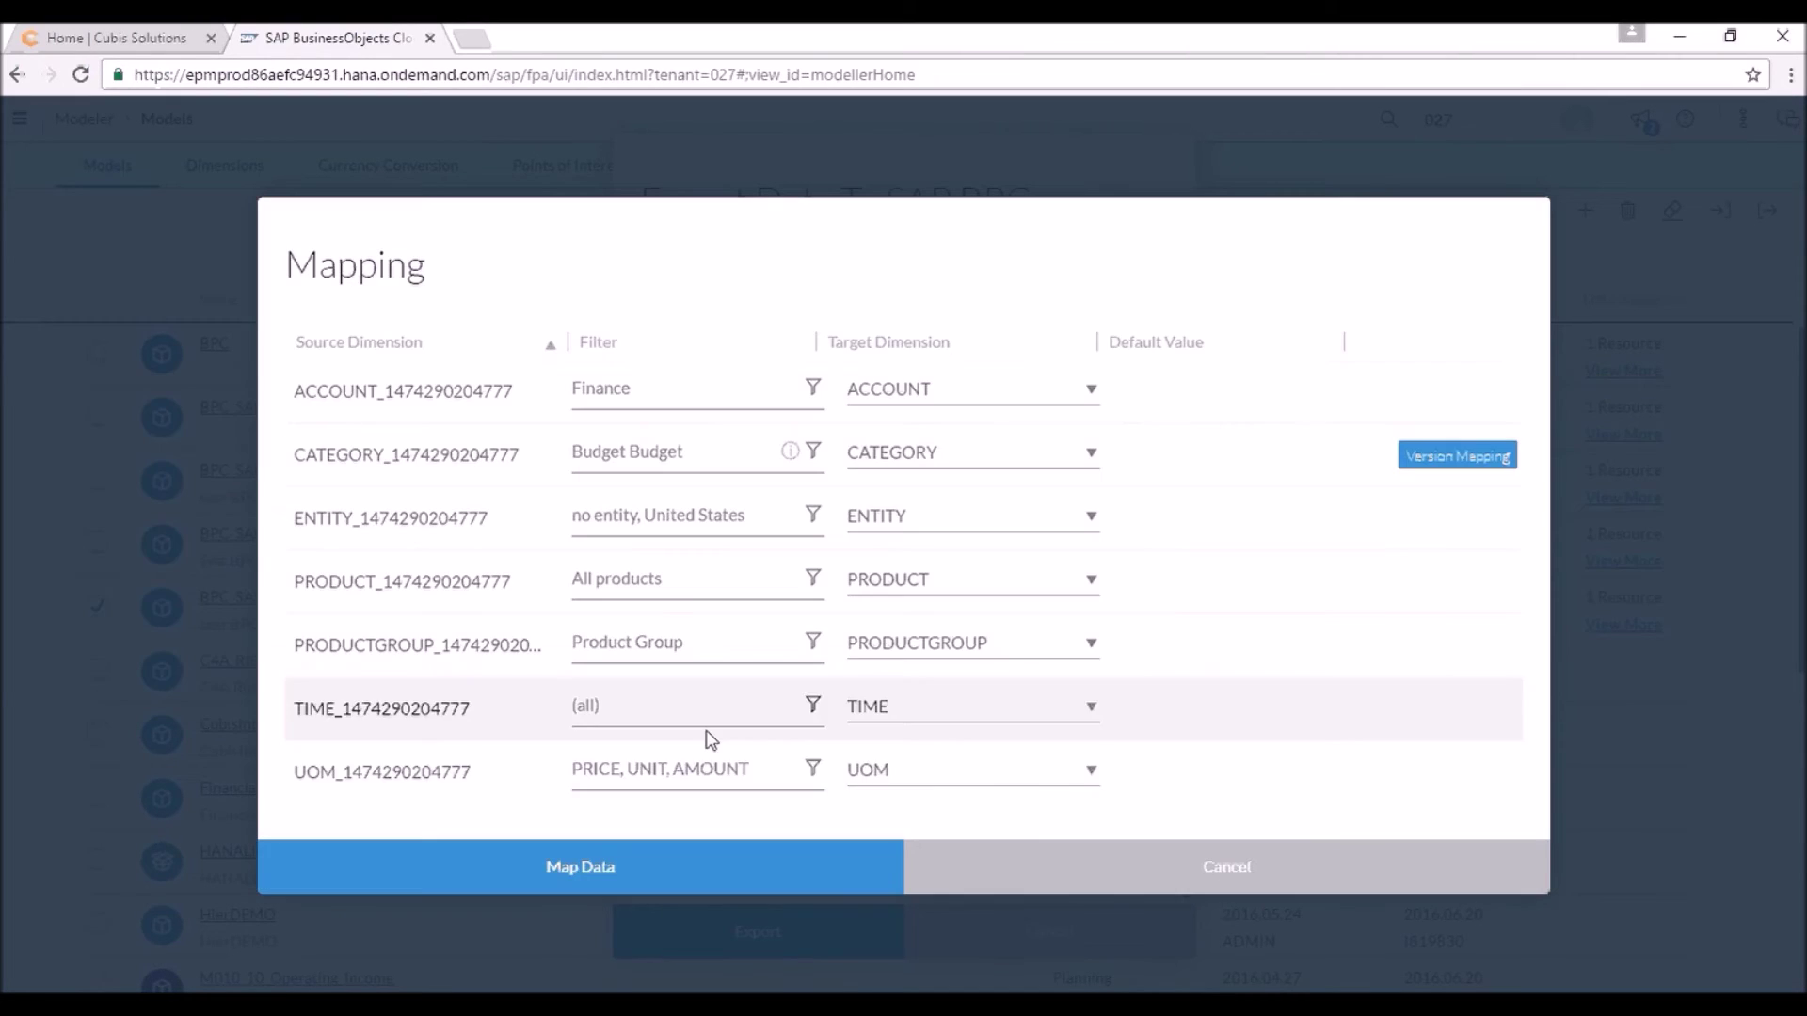
left_click(603, 867)
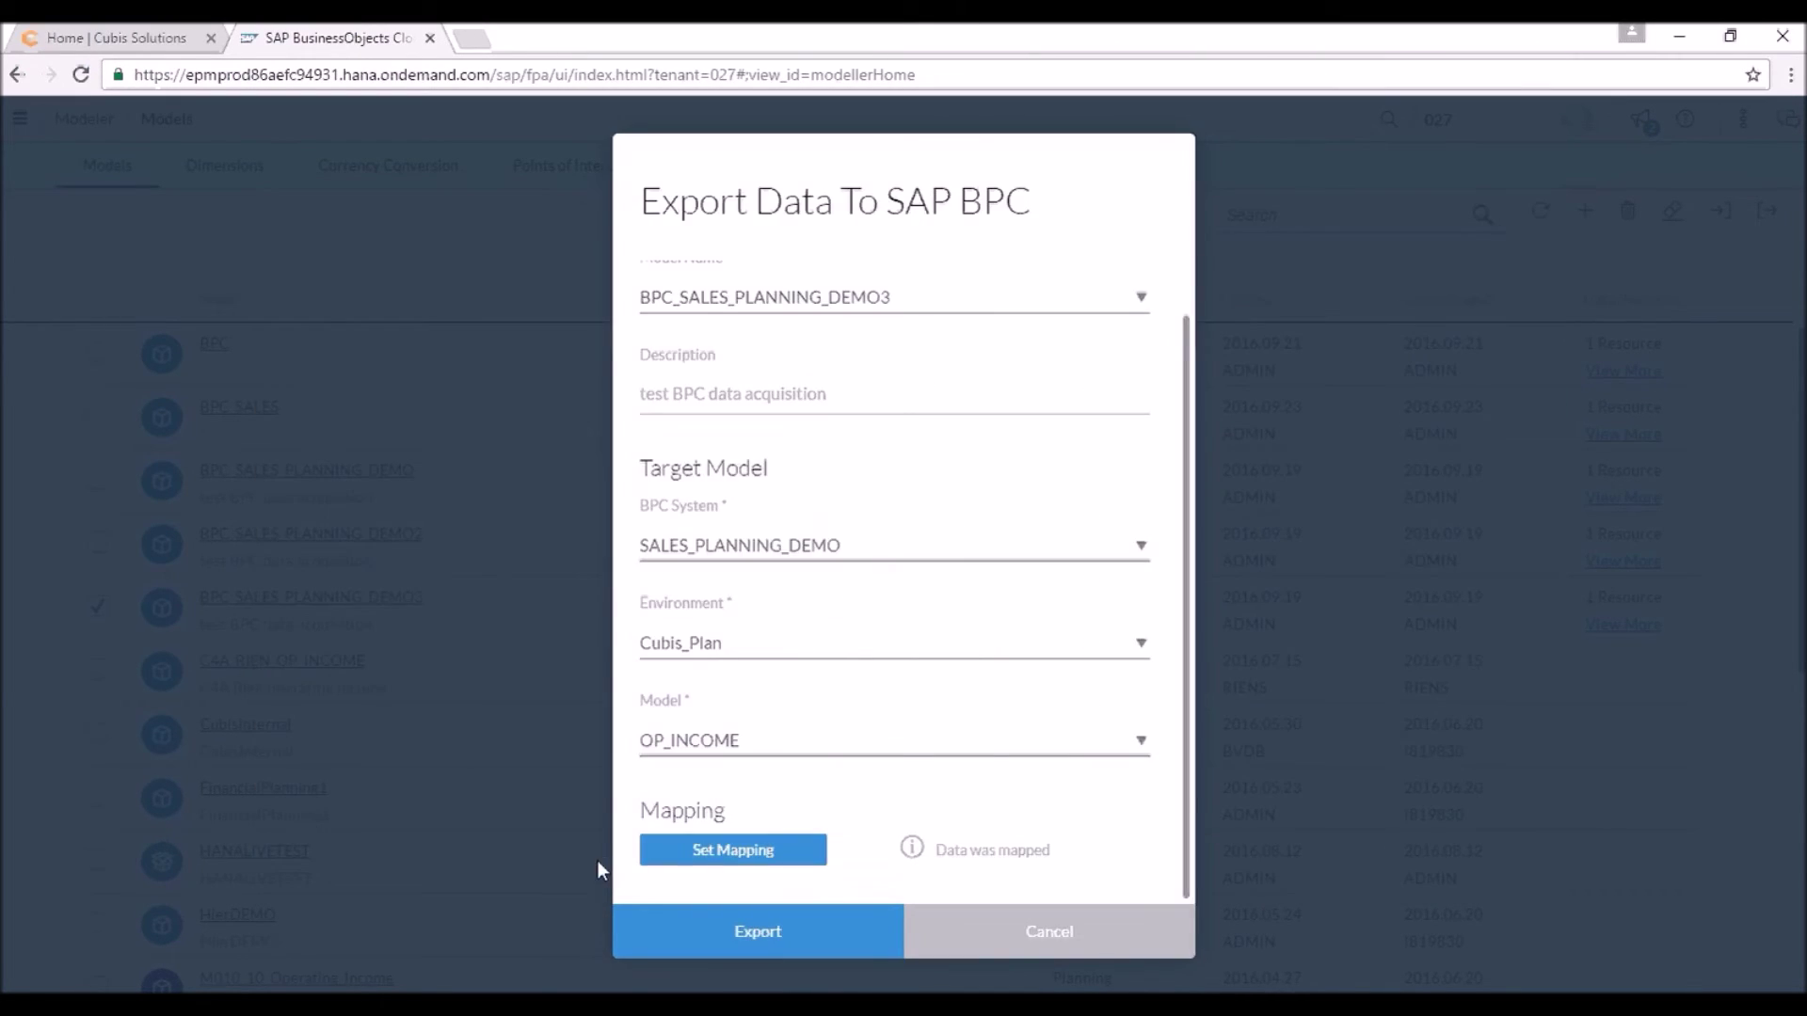
left_click(760, 941)
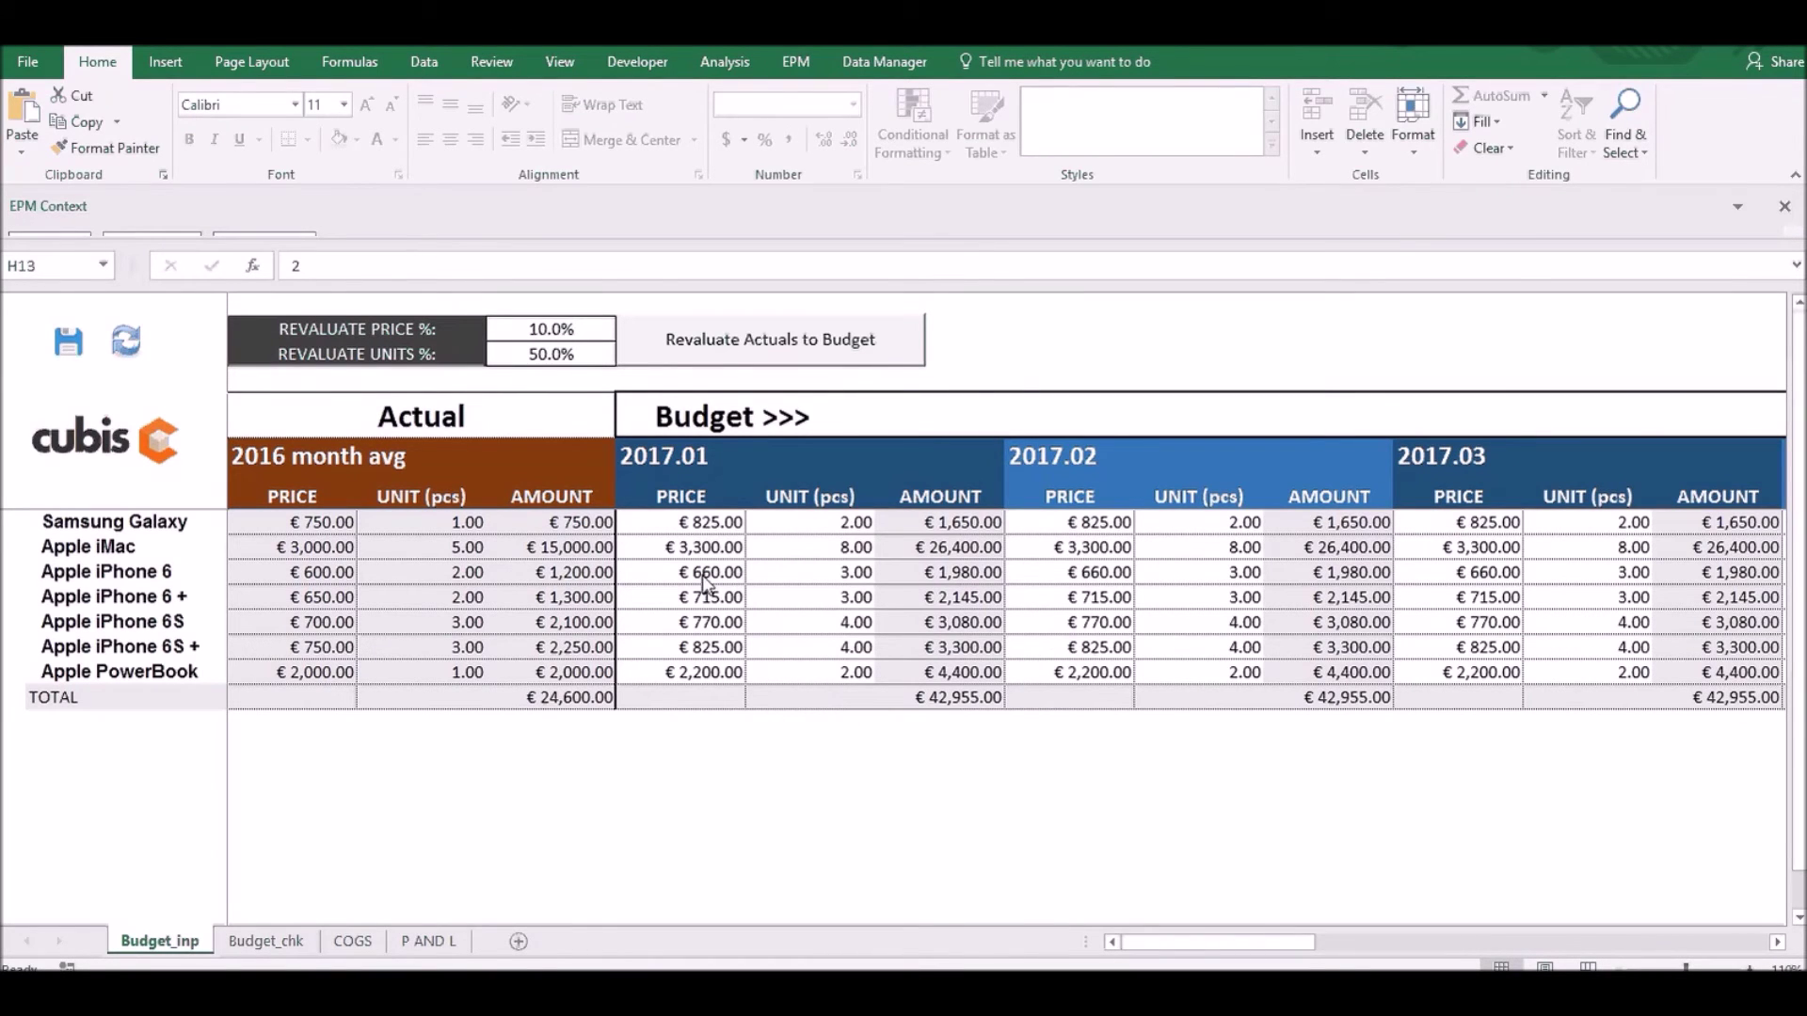
Step: Switch to the Excel EPM workbook and refresh the reports on the Budget_inp and Budget_chk sheets
left_click(127, 342)
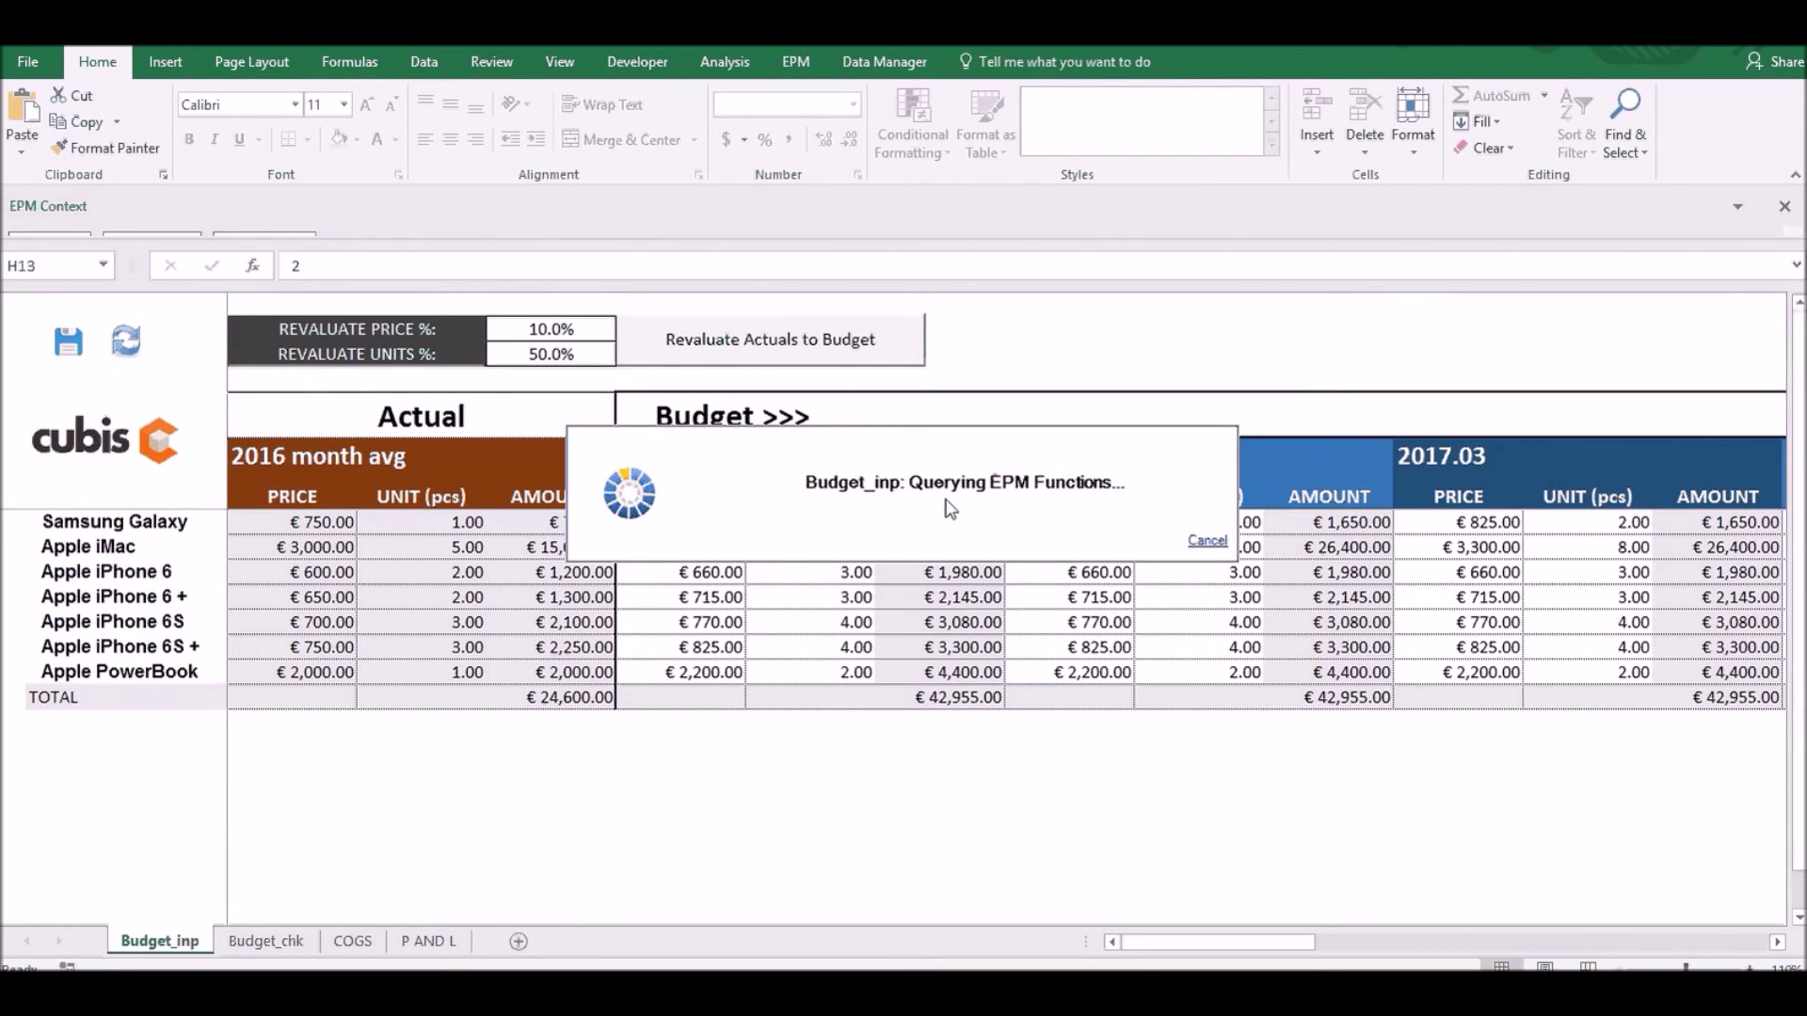
left_click(267, 942)
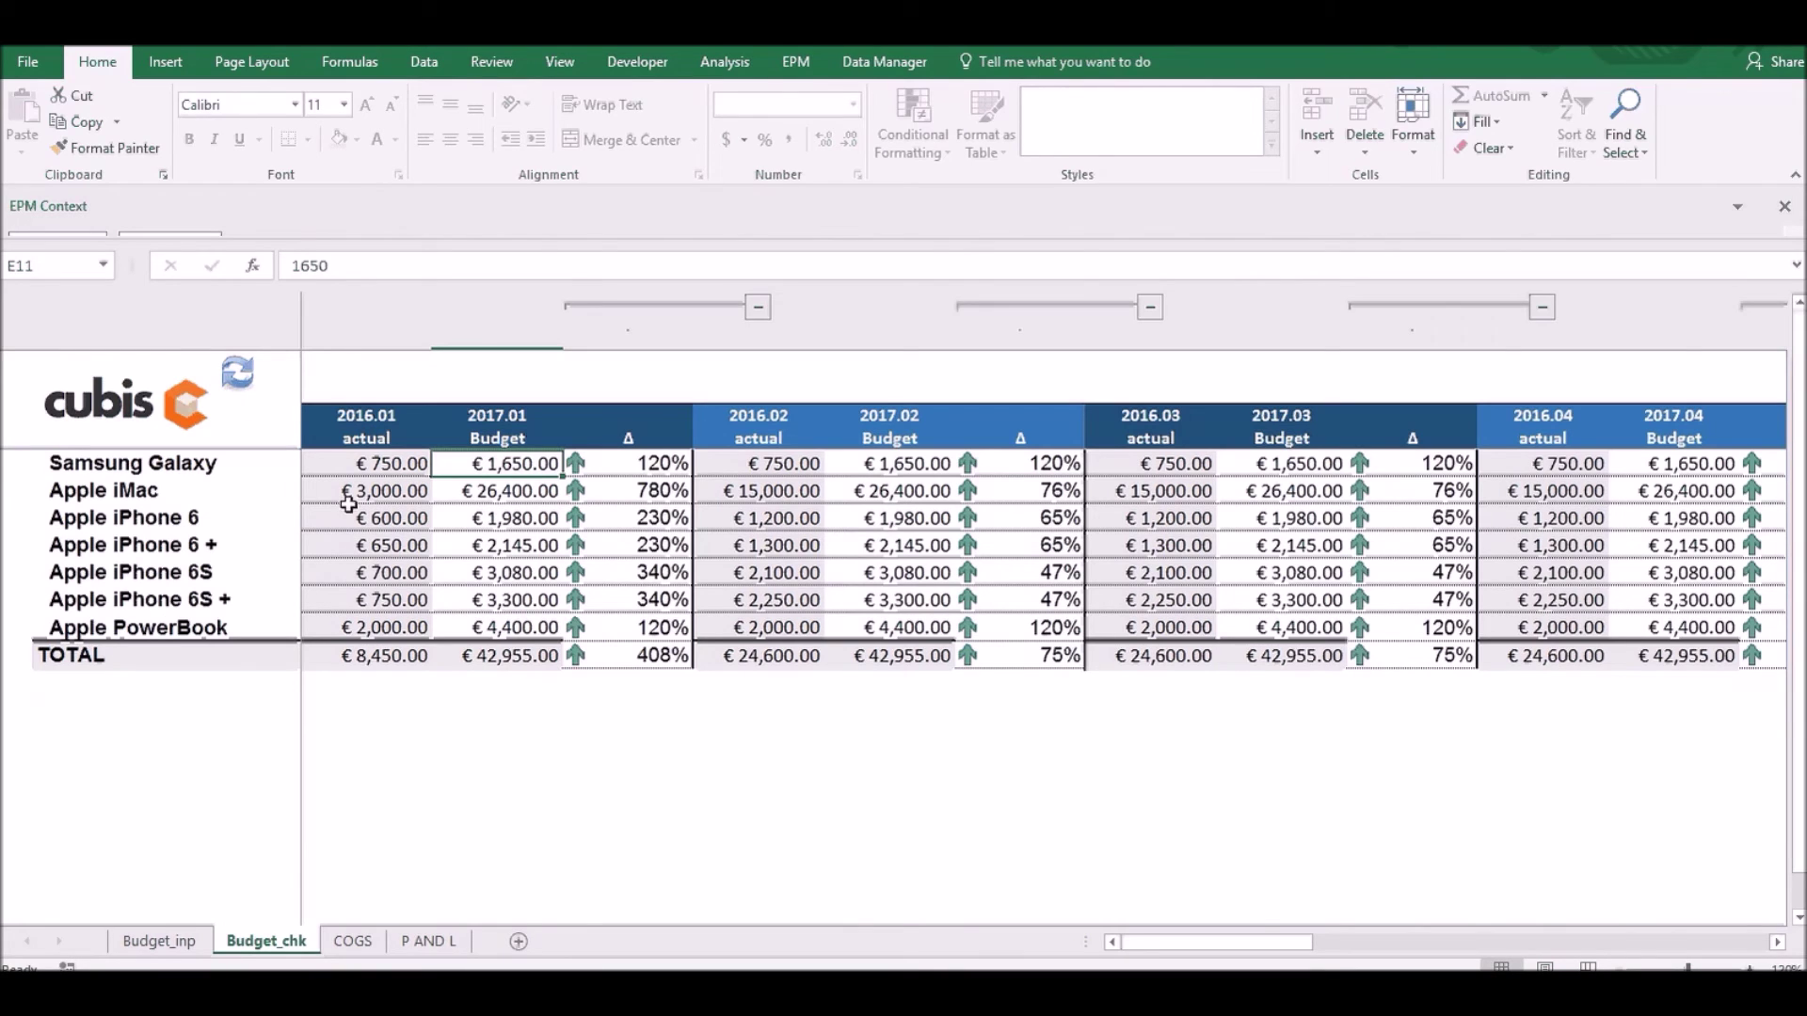
left_click(237, 374)
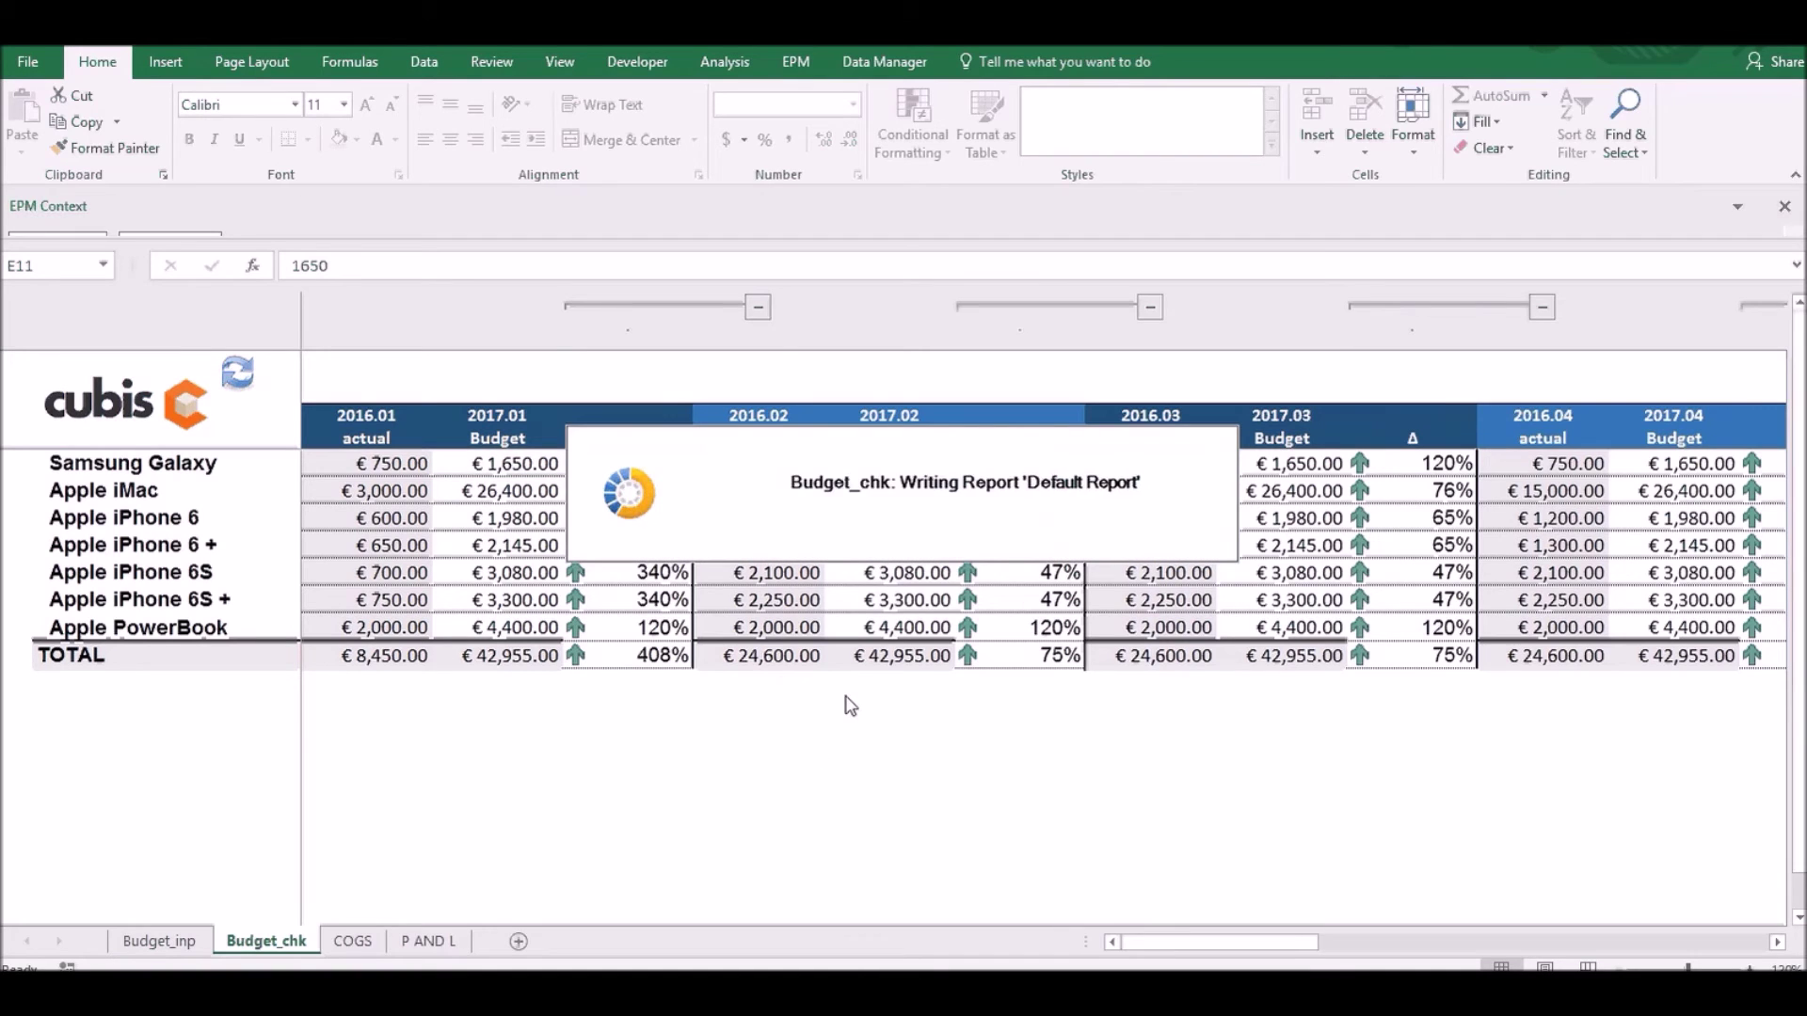